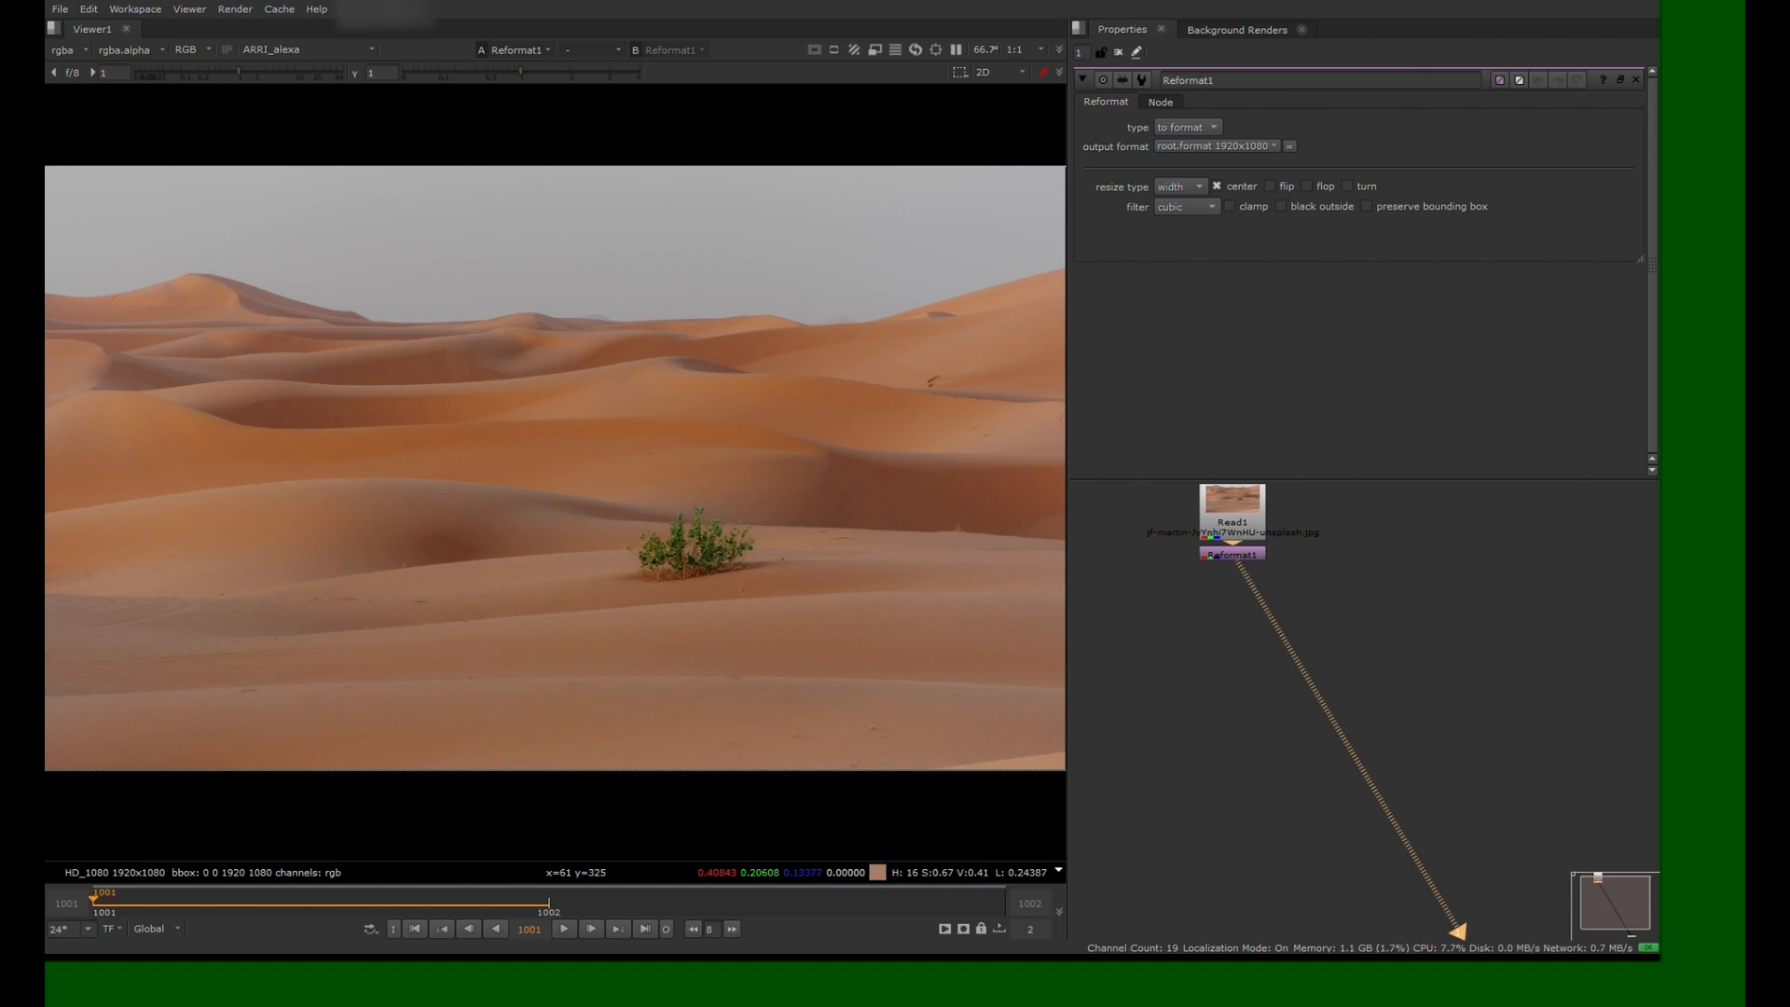
Paste the LensDistortion instruction sticky note into the node graph and position it beside the Reformat node
{"action": "left_click", "coordinate": [1395, 604]}
{"action": "key", "text": "ctrl+v"}
{"action": "middle_click_drag", "start_coordinate": [1559, 633], "coordinate": [1352, 616]}
{"action": "double_click", "coordinate": [1313, 600]}
{"action": "left_click", "coordinate": [1110, 650]}
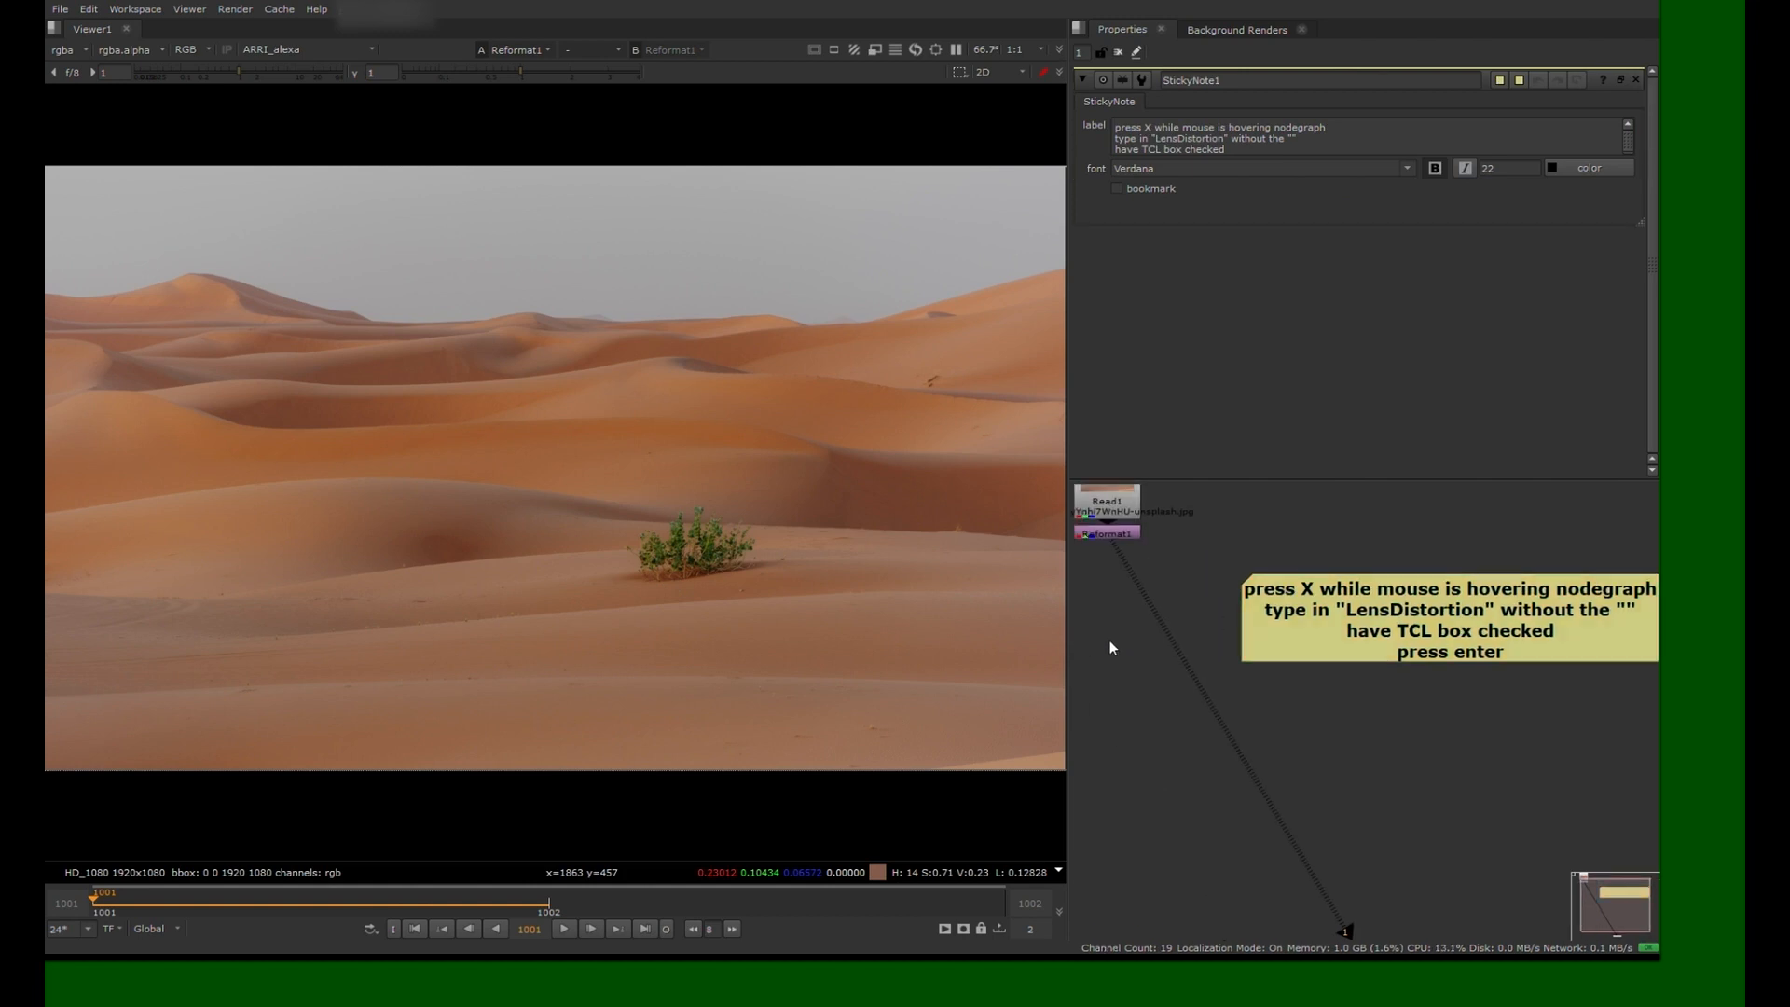
{"action": "middle_click_drag", "start_coordinate": [1109, 650], "coordinate": [1175, 636]}
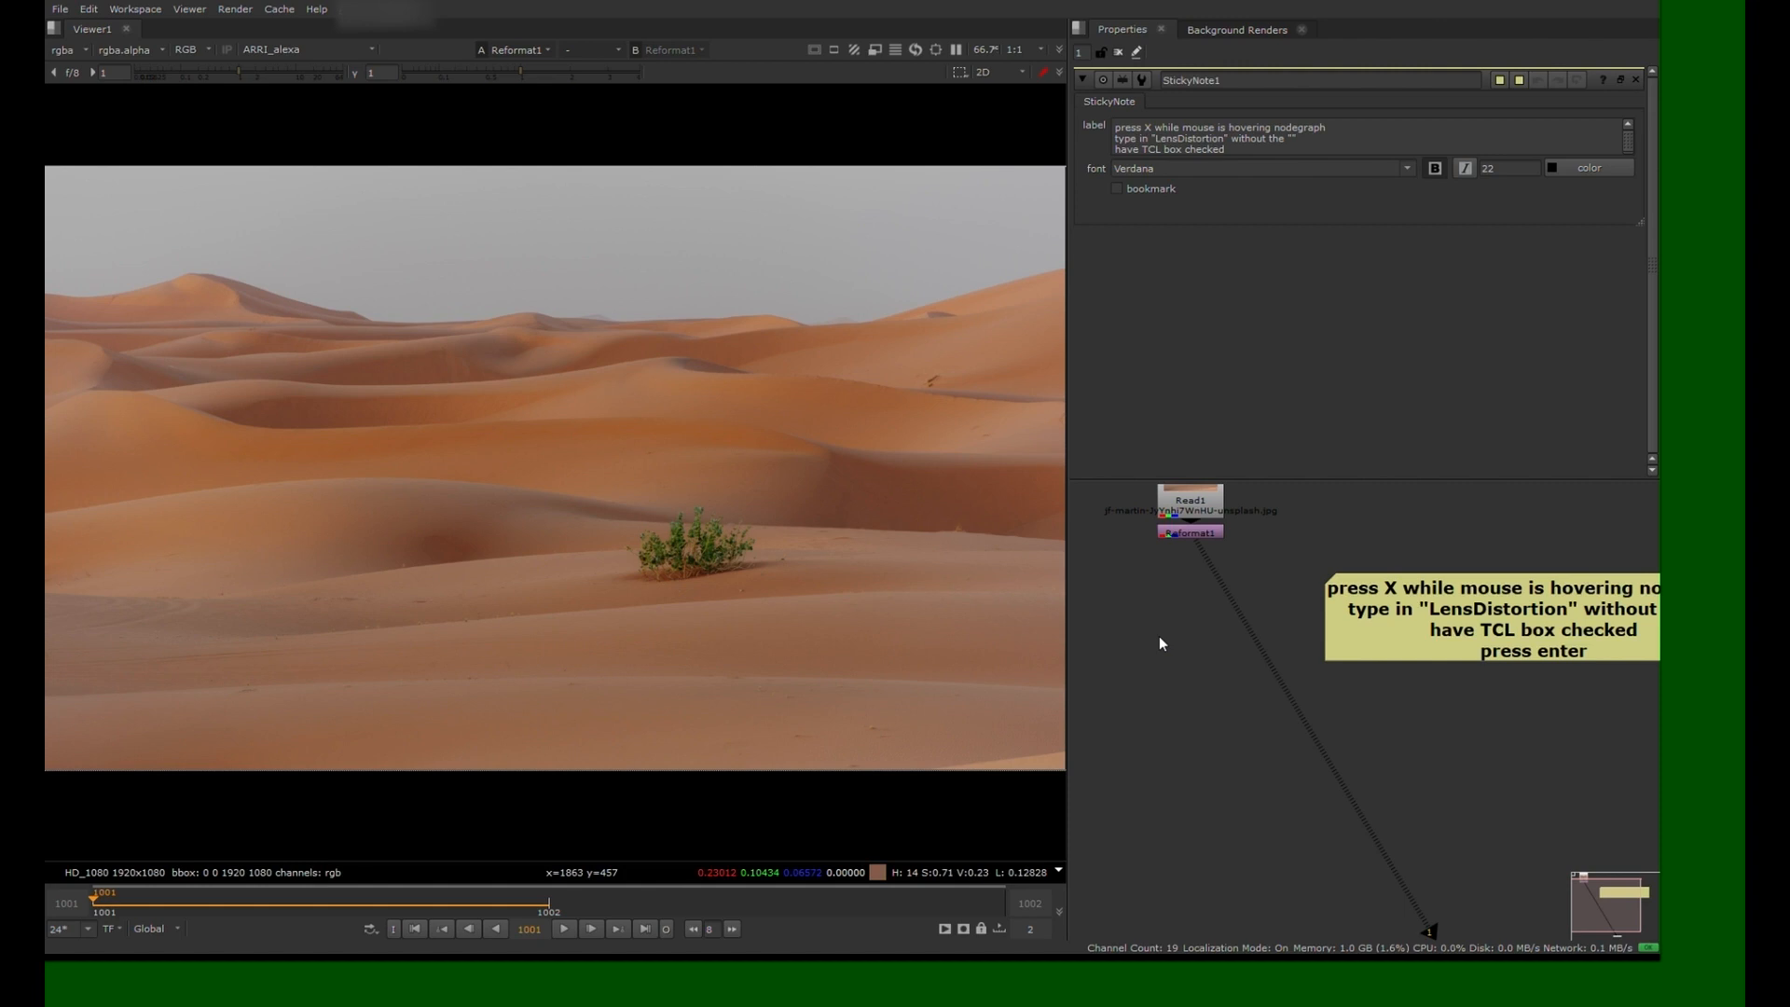
{"action": "middle_click_drag", "start_coordinate": [1380, 616], "coordinate": [1279, 595]}
{"action": "left_click_drag", "start_coordinate": [1306, 599], "coordinate": [1250, 607]}
{"action": "middle_click_drag", "start_coordinate": [1240, 608], "coordinate": [1319, 608]}
Create a LensDistortion node, connect it below the Reformat node and show its output in the viewer
{"action": "left_click", "coordinate": [1172, 610]}
{"action": "scroll", "coordinate": [1172, 610], "scroll_direction": "down", "scroll_amount": 1}
{"action": "key", "text": "Return"}
{"action": "left_click_drag", "start_coordinate": [1158, 578], "coordinate": [1173, 526]}
{"action": "key", "text": "1"}
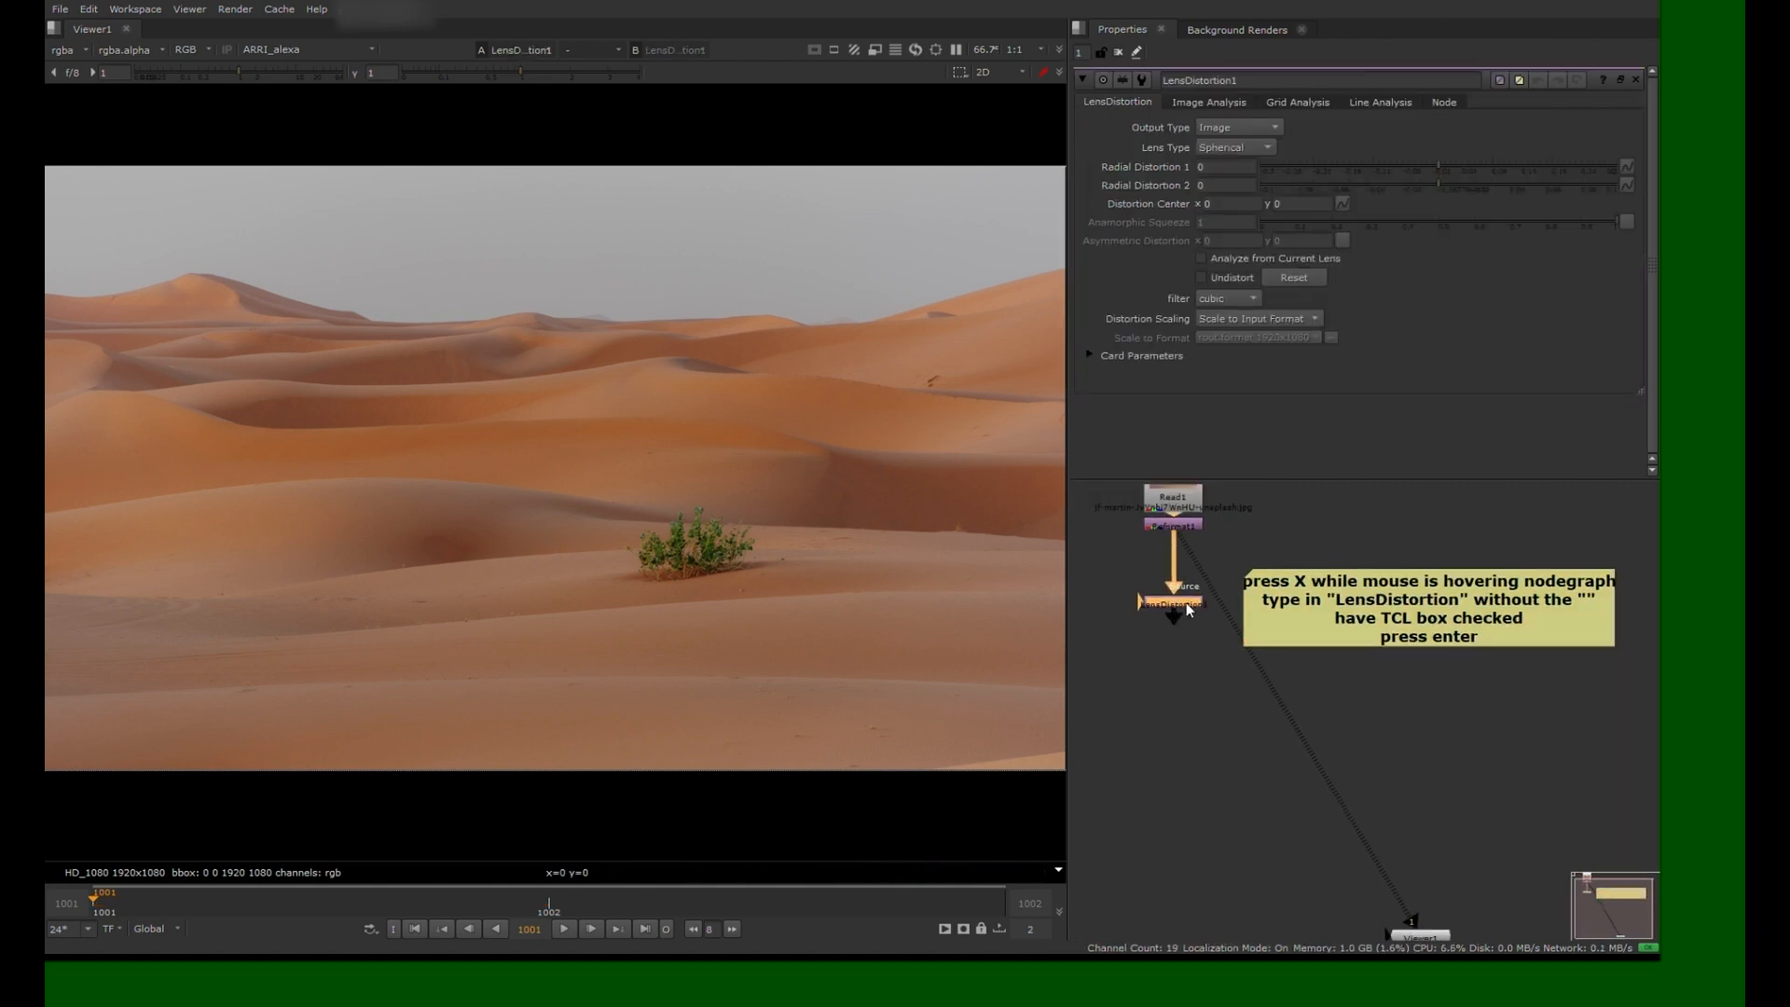
Set the LensDistortion node's Radial Distortion 1 to 0.118 and Radial Distortion 2 to 0.004, comparing the image with the node disabled
{"action": "left_click_drag", "start_coordinate": [1268, 608], "coordinate": [1270, 601]}
{"action": "scroll", "coordinate": [652, 524], "scroll_direction": "up", "scroll_amount": 2}
{"action": "scroll", "coordinate": [653, 527], "scroll_direction": "down", "scroll_amount": 5}
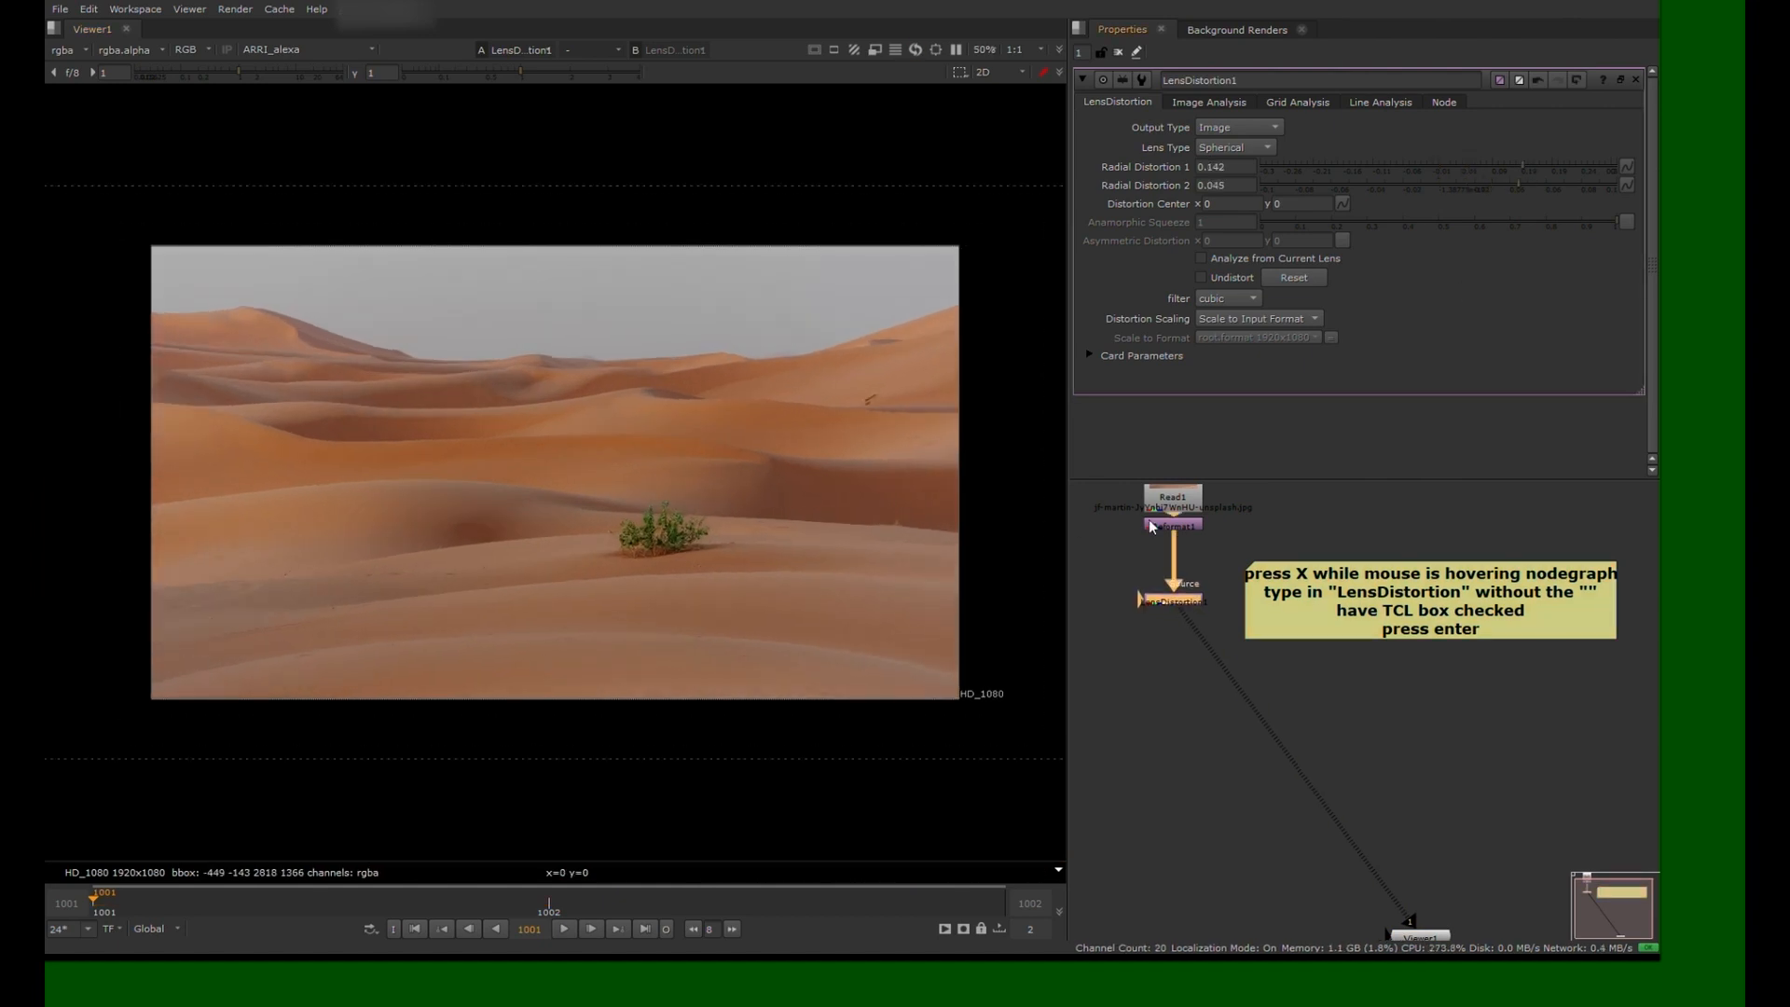
{"action": "left_click", "coordinate": [1164, 597]}
{"action": "type", "text": "d"}
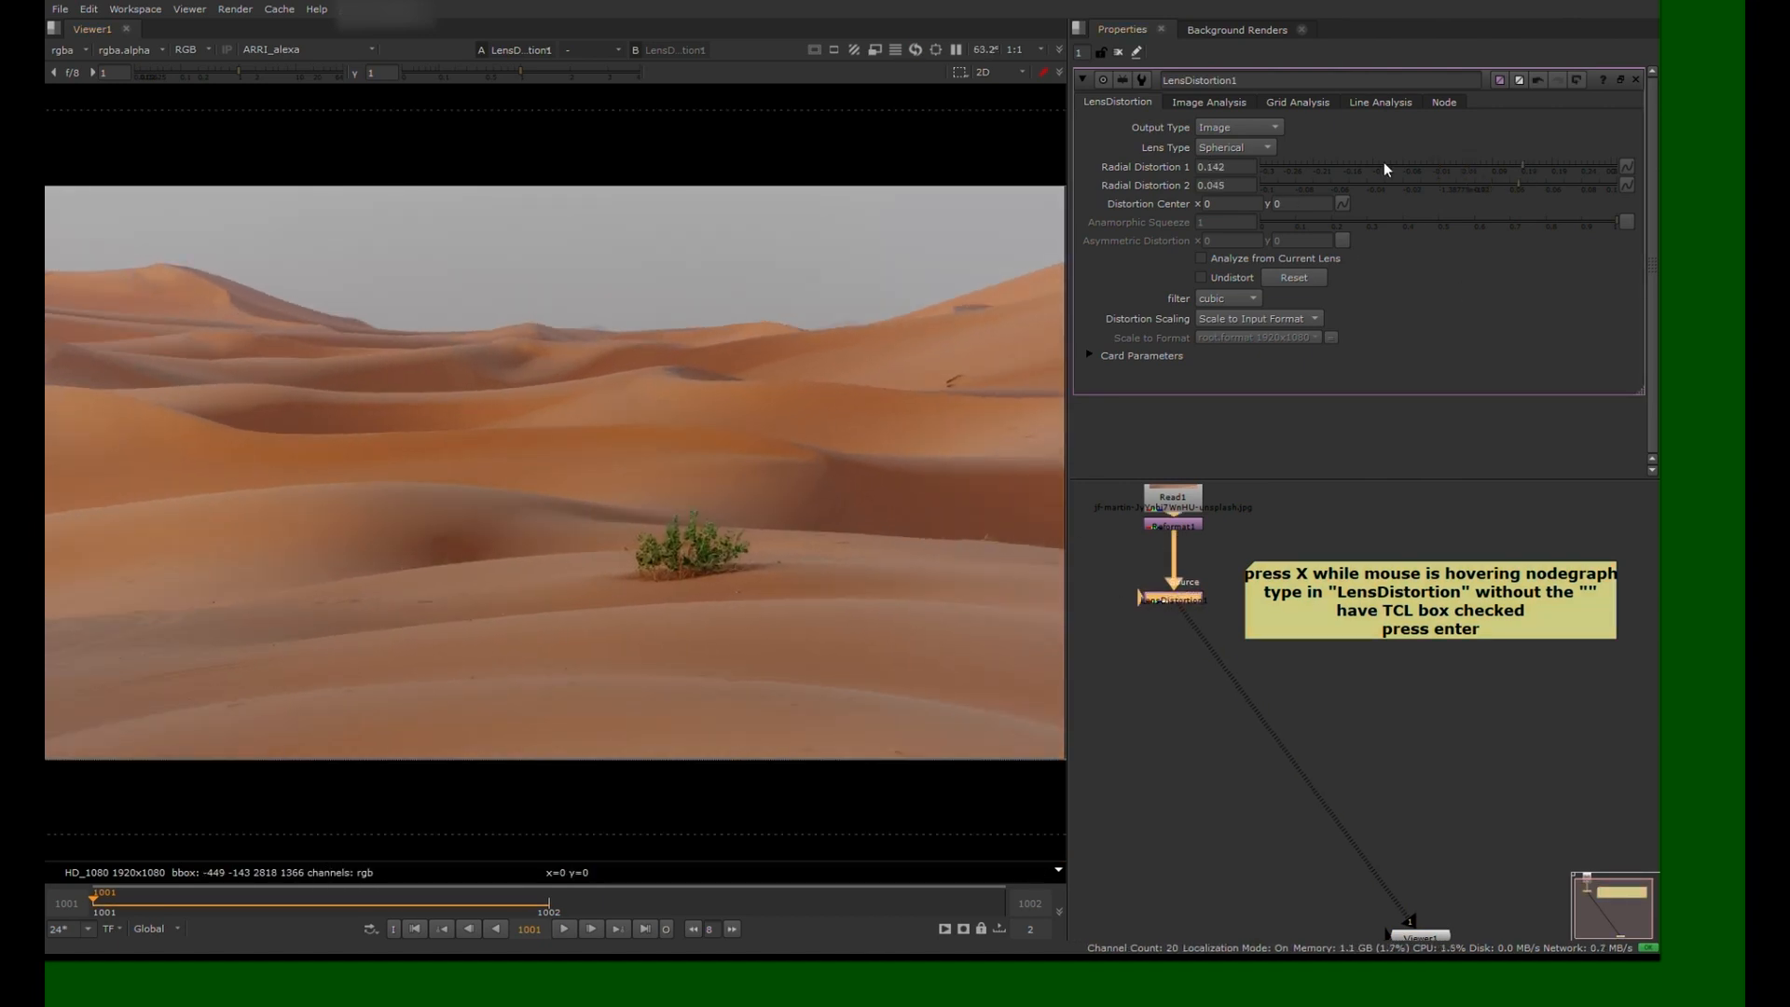
{"action": "type", "text": "0.118"}
{"action": "key", "text": "Return"}
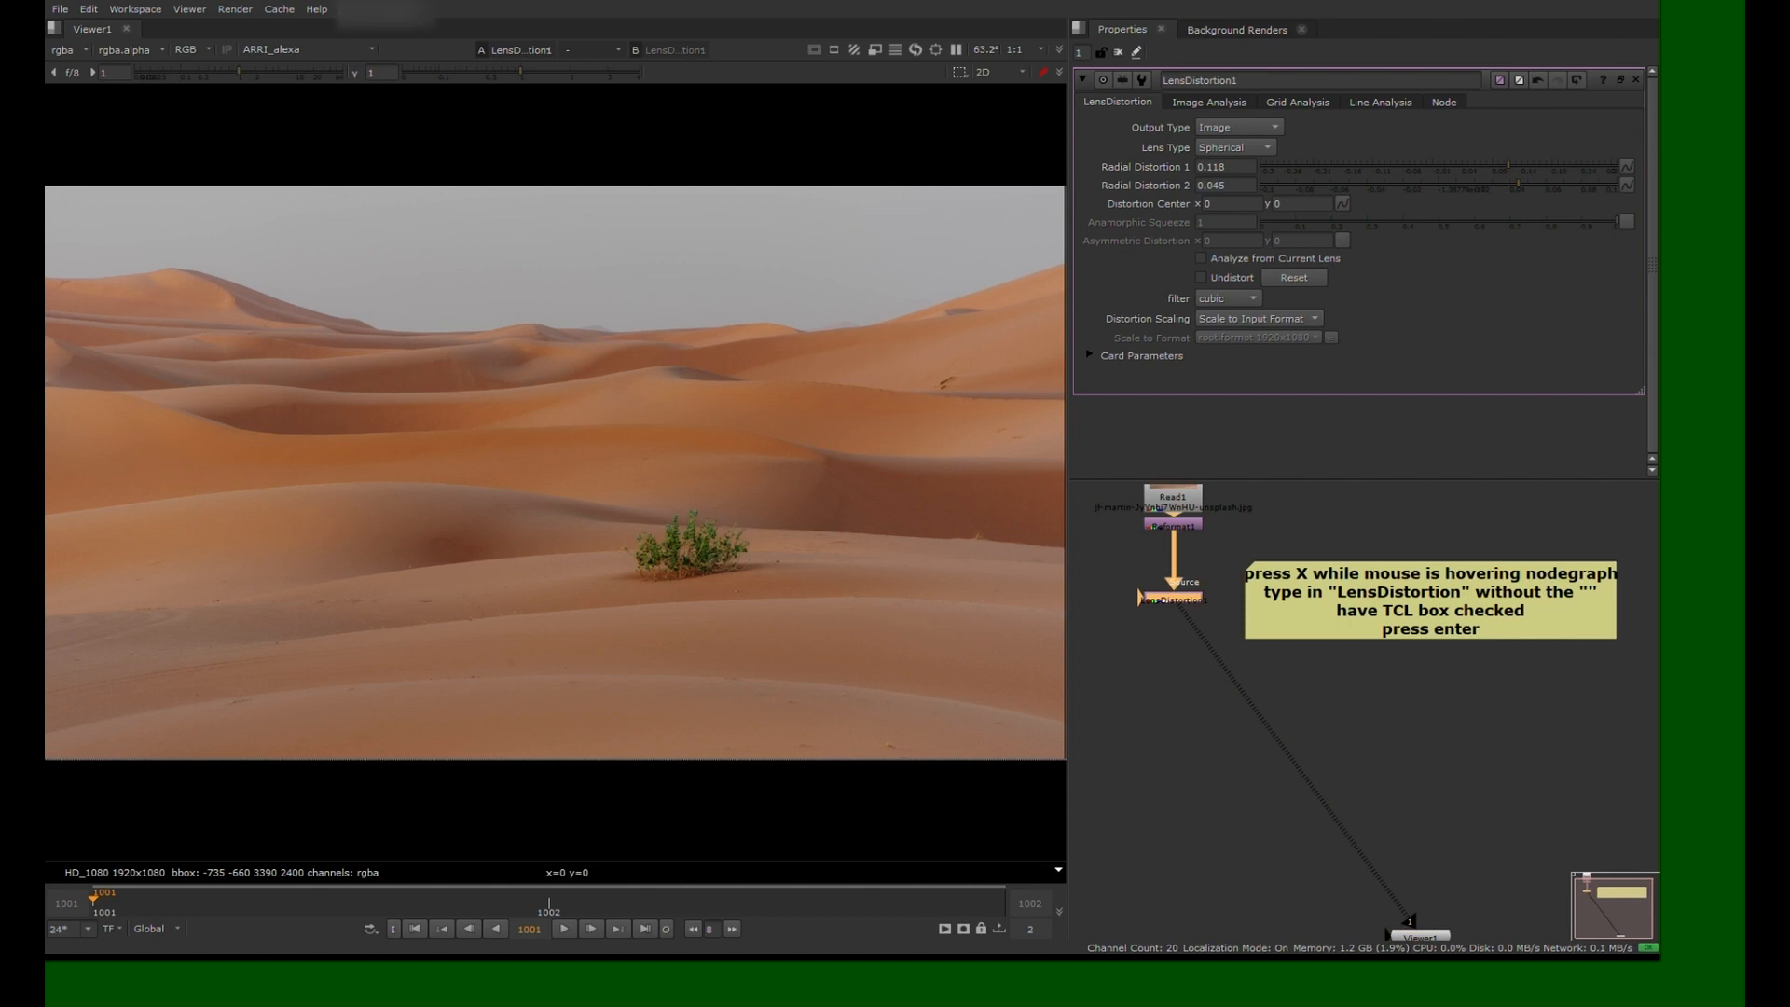
{"action": "type", "text": "0.004"}
{"action": "key", "text": "Tab"}
{"action": "key", "text": "Return"}
Create a Constant node in the empty area beside the image branch and view it
{"action": "middle_click_drag", "start_coordinate": [1261, 614], "coordinate": [1628, 688]}
{"action": "left_click", "coordinate": [1204, 575]}
{"action": "key", "text": "Tab"}
{"action": "type", "text": "constant"}
{"action": "key", "text": "Return"}
{"action": "key", "text": "1"}
{"action": "scroll", "coordinate": [765, 491], "scroll_direction": "down", "scroll_amount": 3}
Add a Roto node below the Constant and draw a circle about 1600 px across, centred on the frame
{"action": "key", "text": "o"}
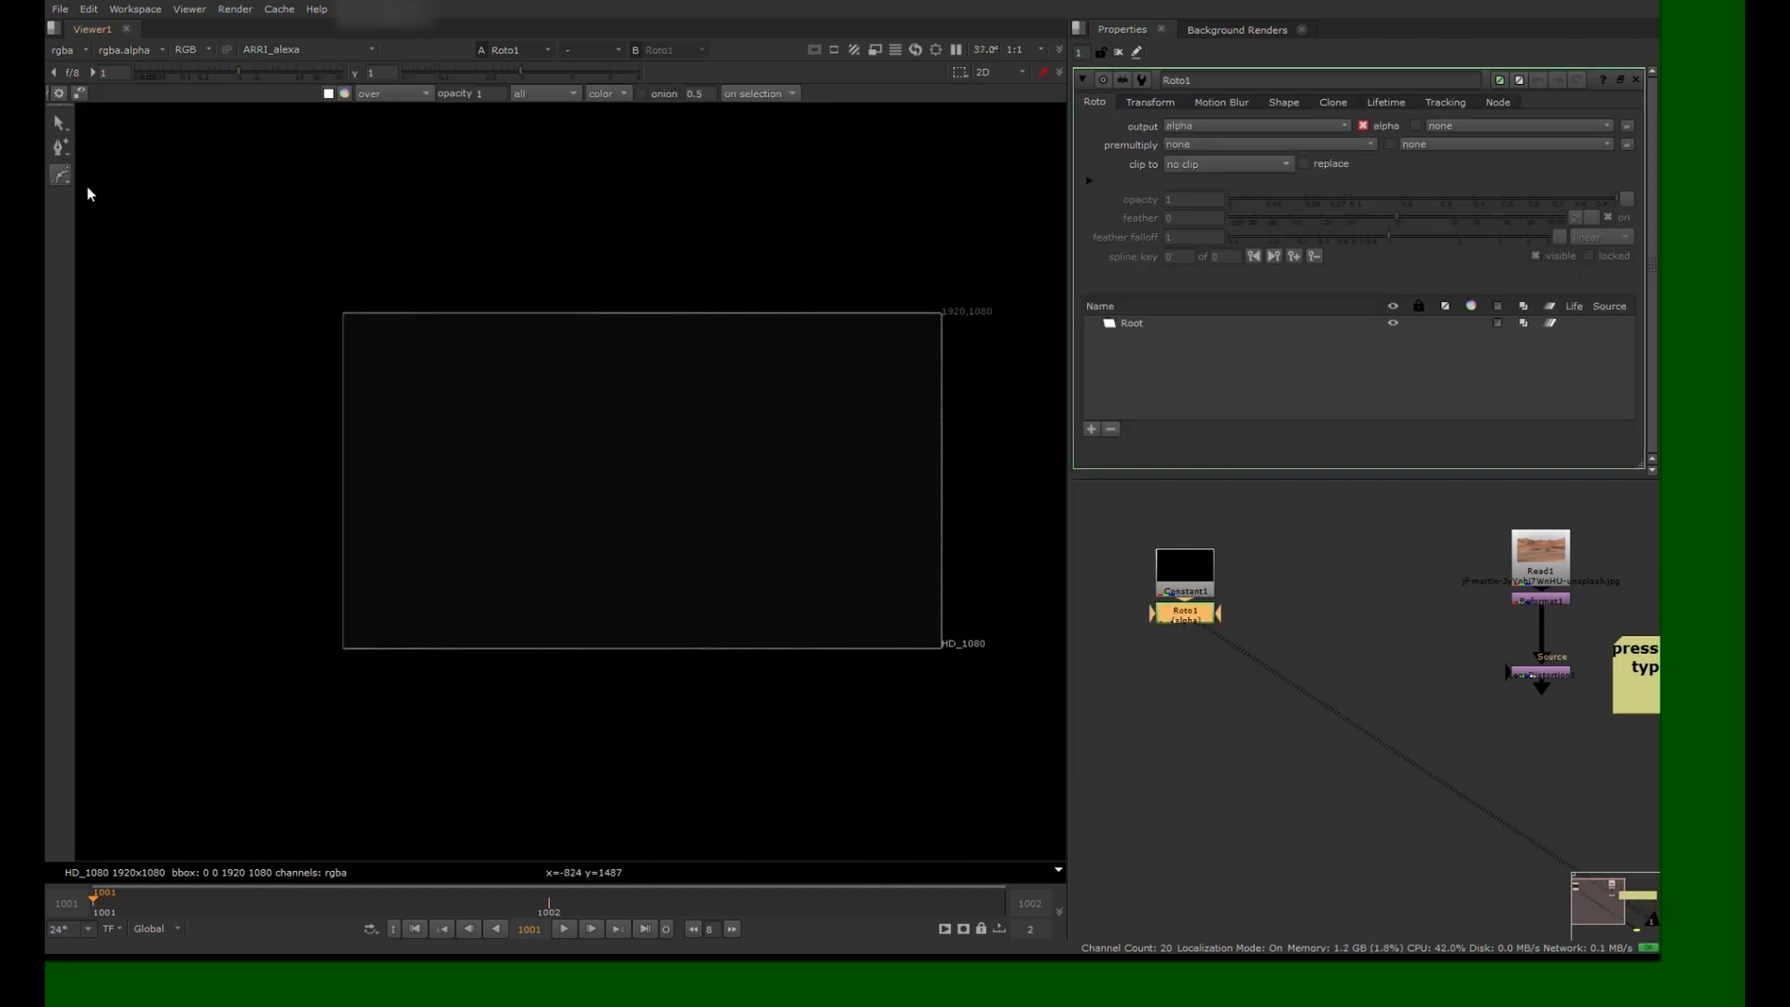
{"action": "mouse_move", "coordinate": [344, 232]}
{"action": "left_mouse_down"}
{"action": "mouse_move", "coordinate": [1058, 703]}
{"action": "mouse_move", "coordinate": [847, 727]}
{"action": "left_mouse_up"}
{"action": "left_click_drag", "start_coordinate": [579, 536], "coordinate": [642, 534]}
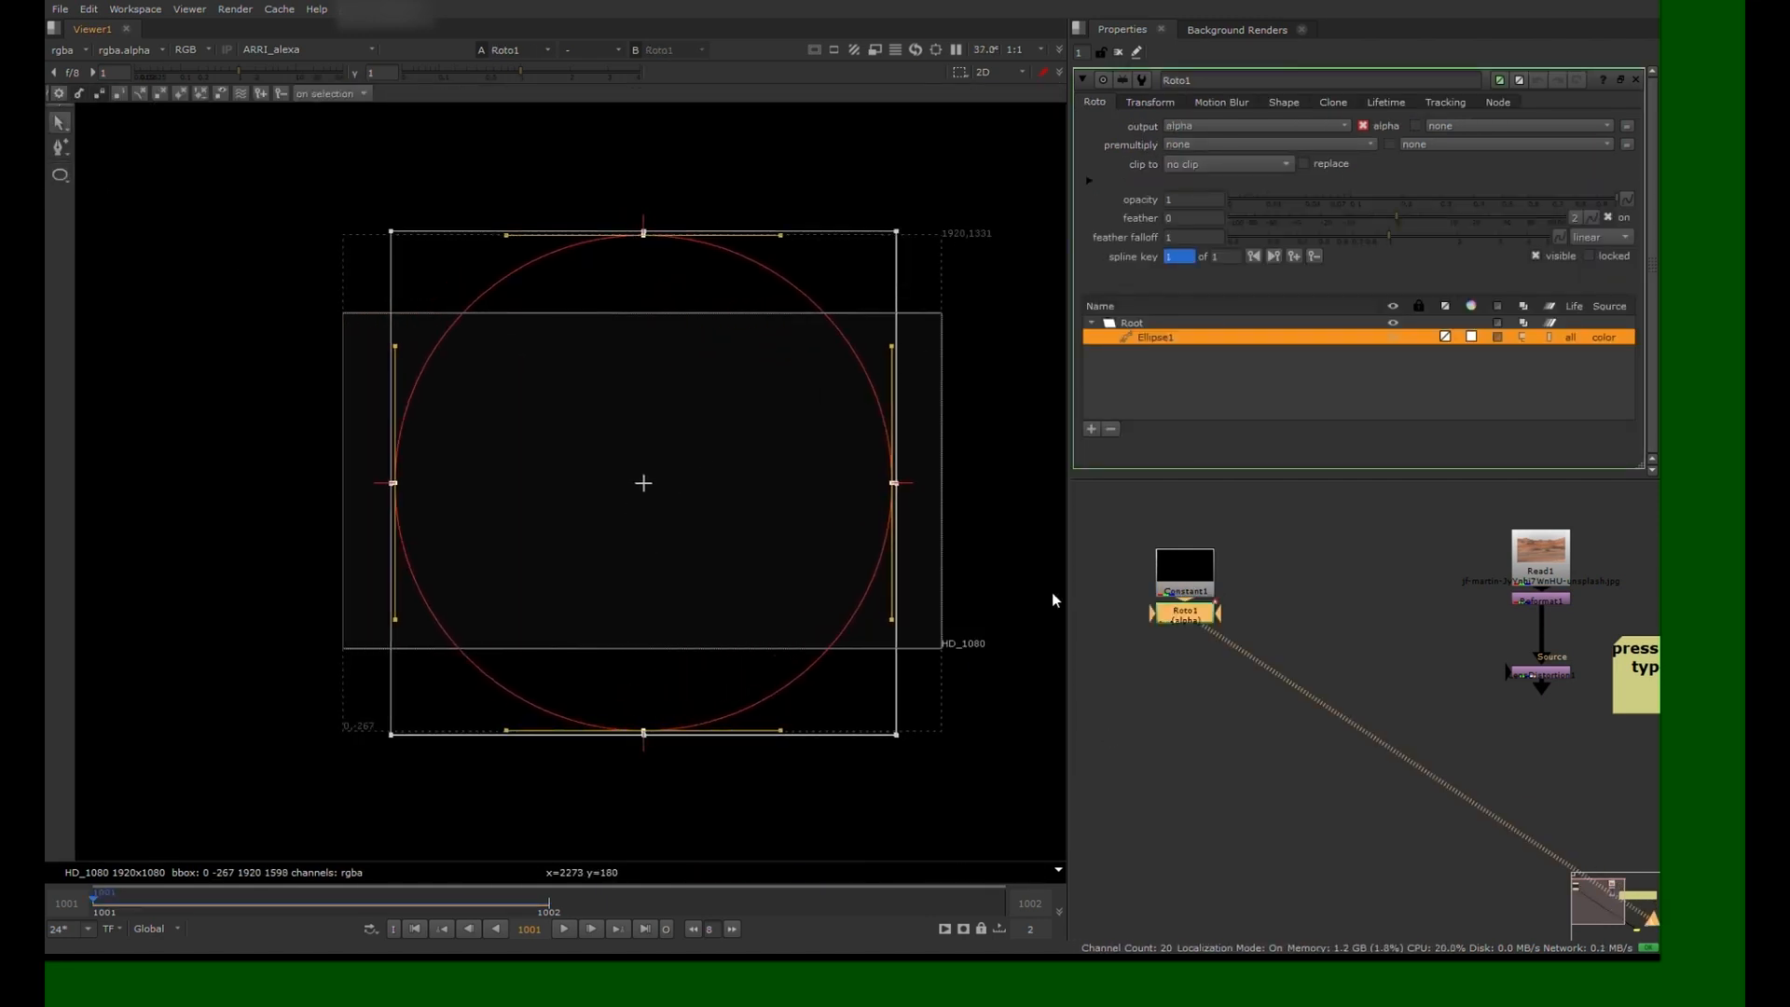
Add a Transform below the Roto and, viewing the alpha channel, set its width scale to 1.1
{"action": "key", "text": "t"}
{"action": "key", "text": "f"}
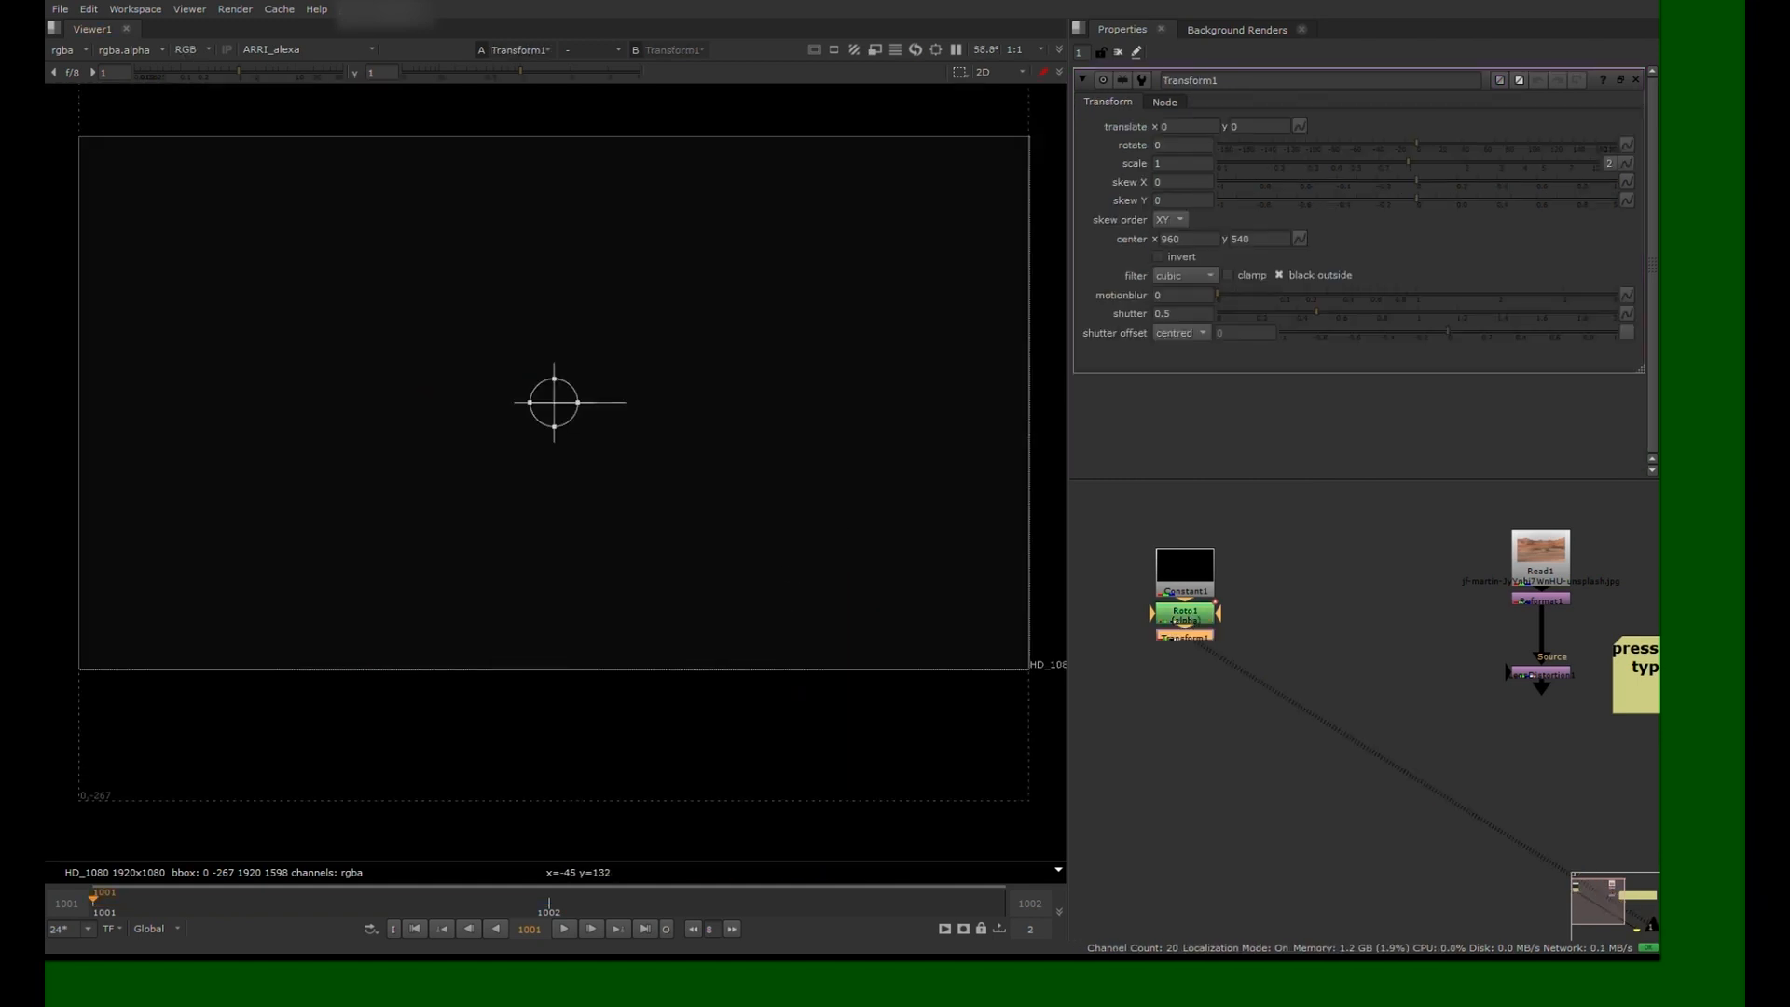
{"action": "left_click", "coordinate": [1203, 645]}
{"action": "type", "text": "a"}
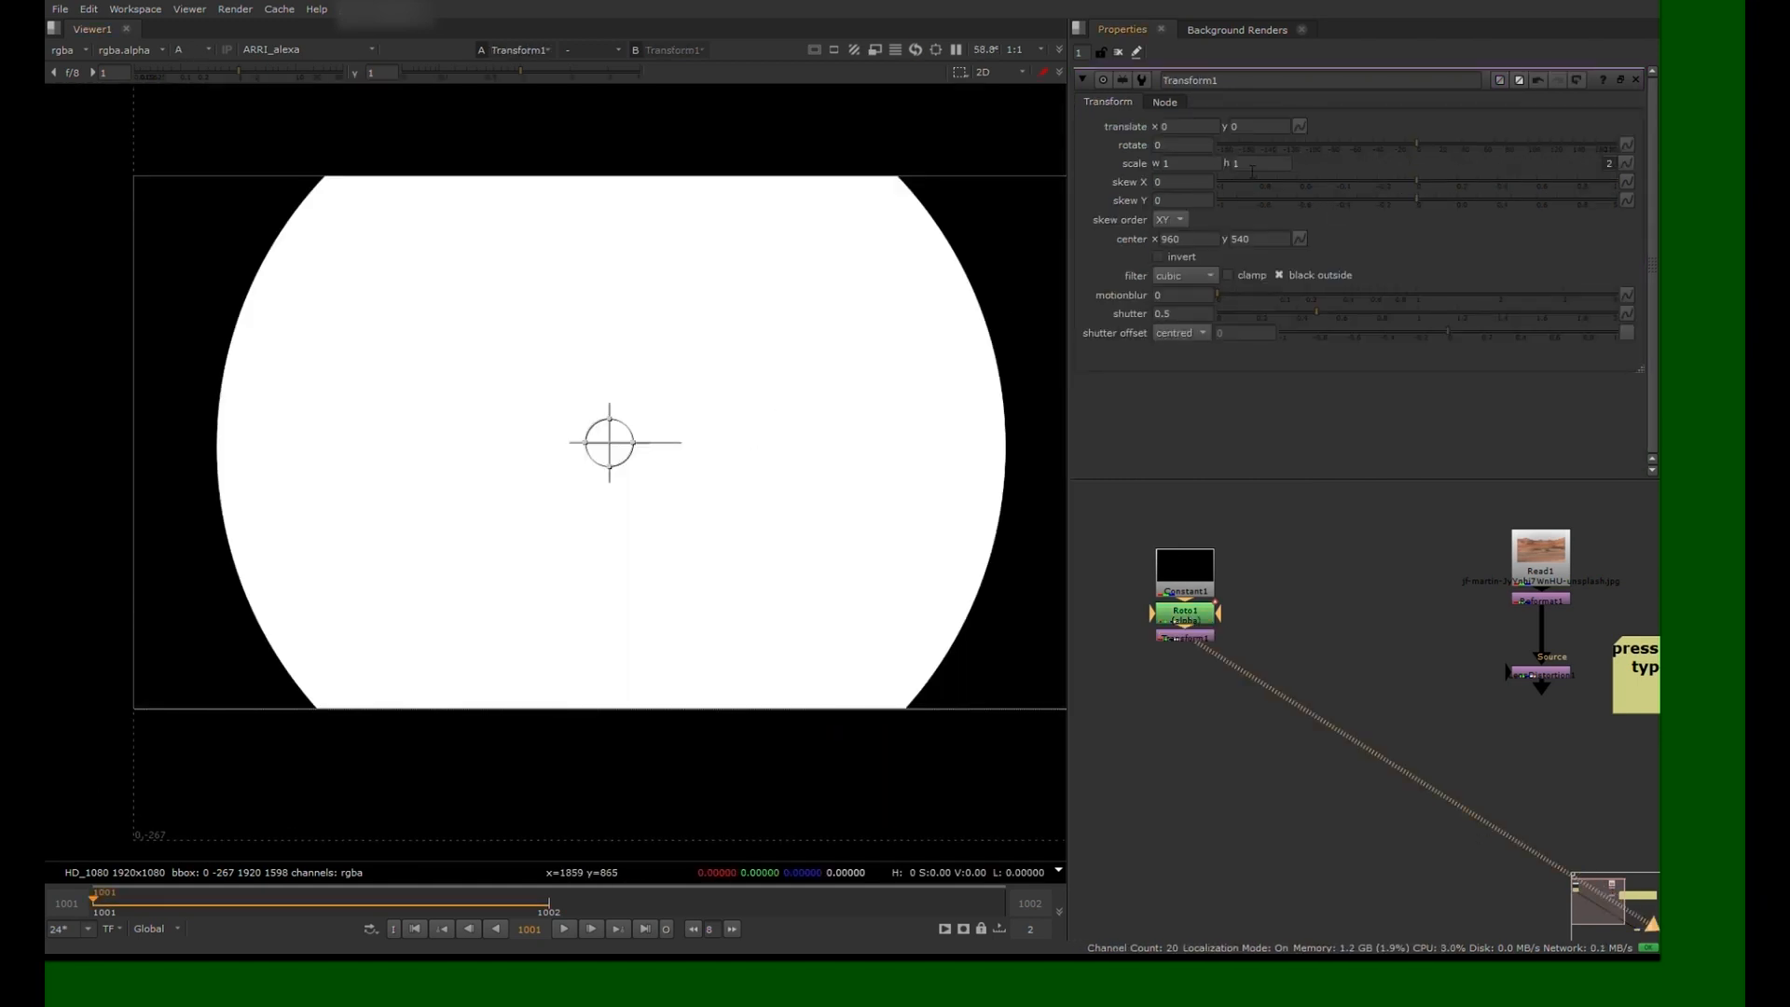
{"action": "type", "text": ".1"}
{"action": "key", "text": "Return"}
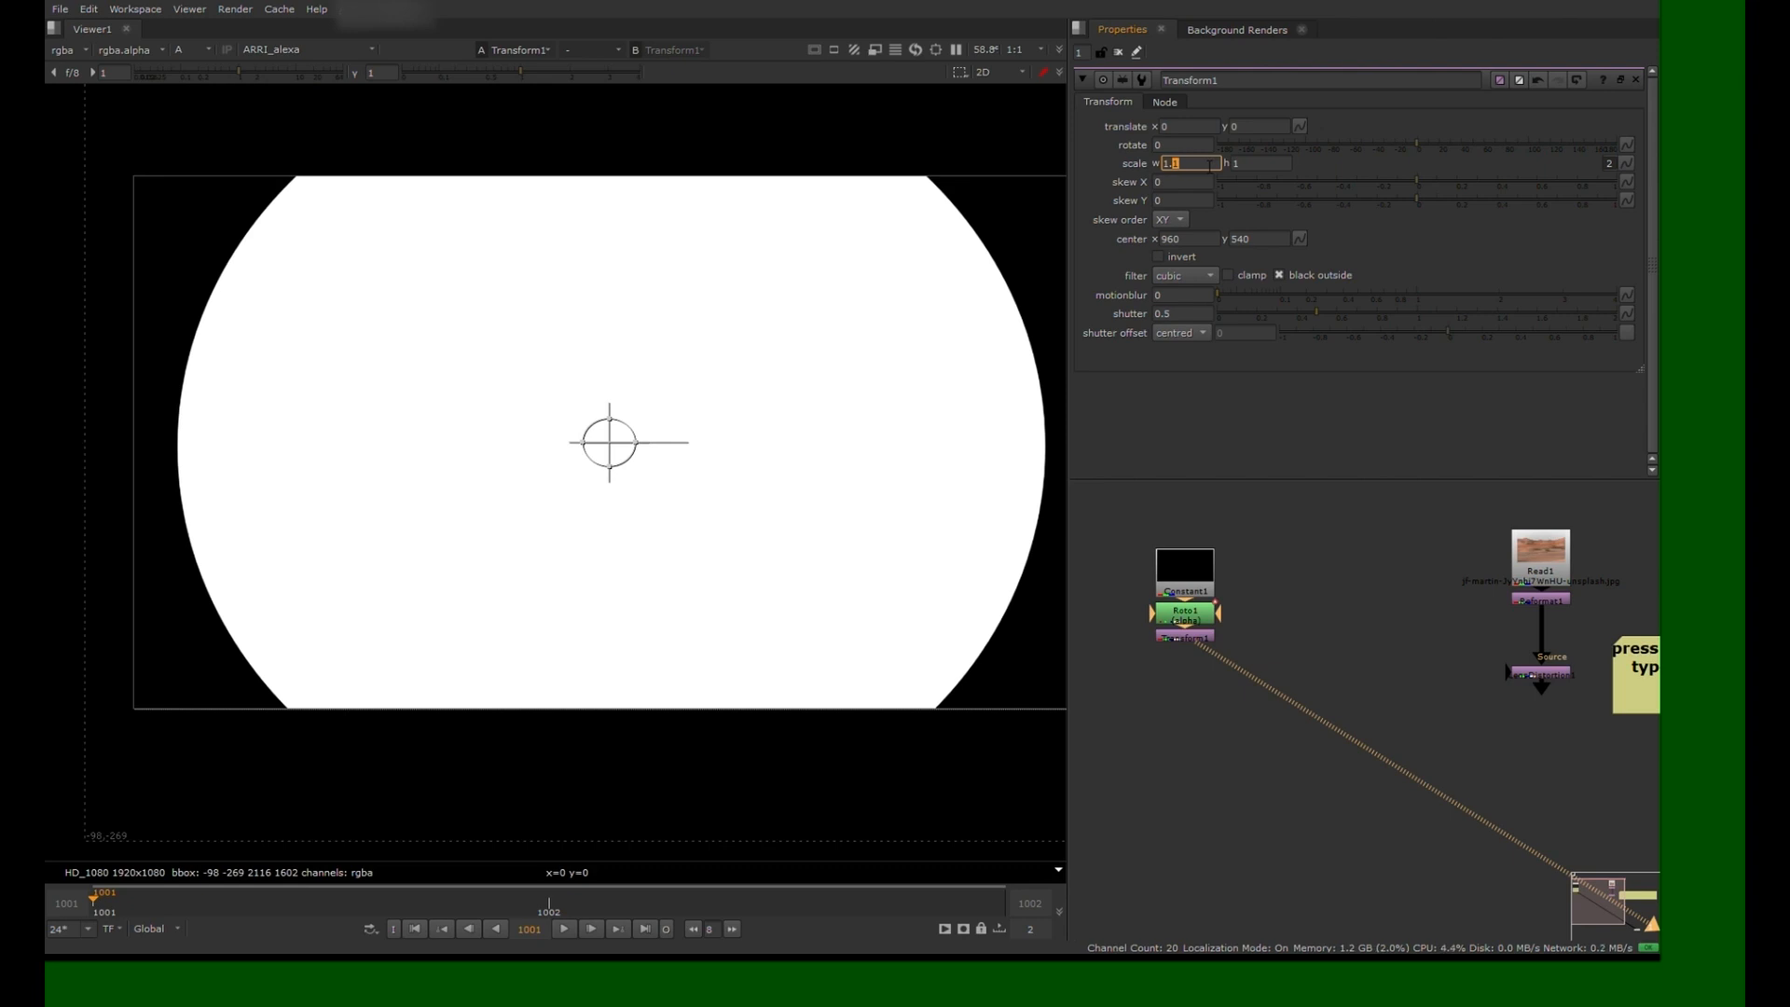
Set the Transform's height scale to 0.85 and close its properties
{"action": "type", "text": ".9"}
{"action": "key", "text": "Return"}
{"action": "key", "text": "Down"}
{"action": "key", "text": "Up"}
{"action": "key", "text": "Down"}
{"action": "key", "text": "Right"}
{"action": "key", "text": "Up"}
{"action": "key", "text": "Up"}
{"action": "key", "text": "Up"}
{"action": "key", "text": "Up"}
{"action": "key", "text": "Up"}
{"action": "left_click", "coordinate": [1636, 80]}
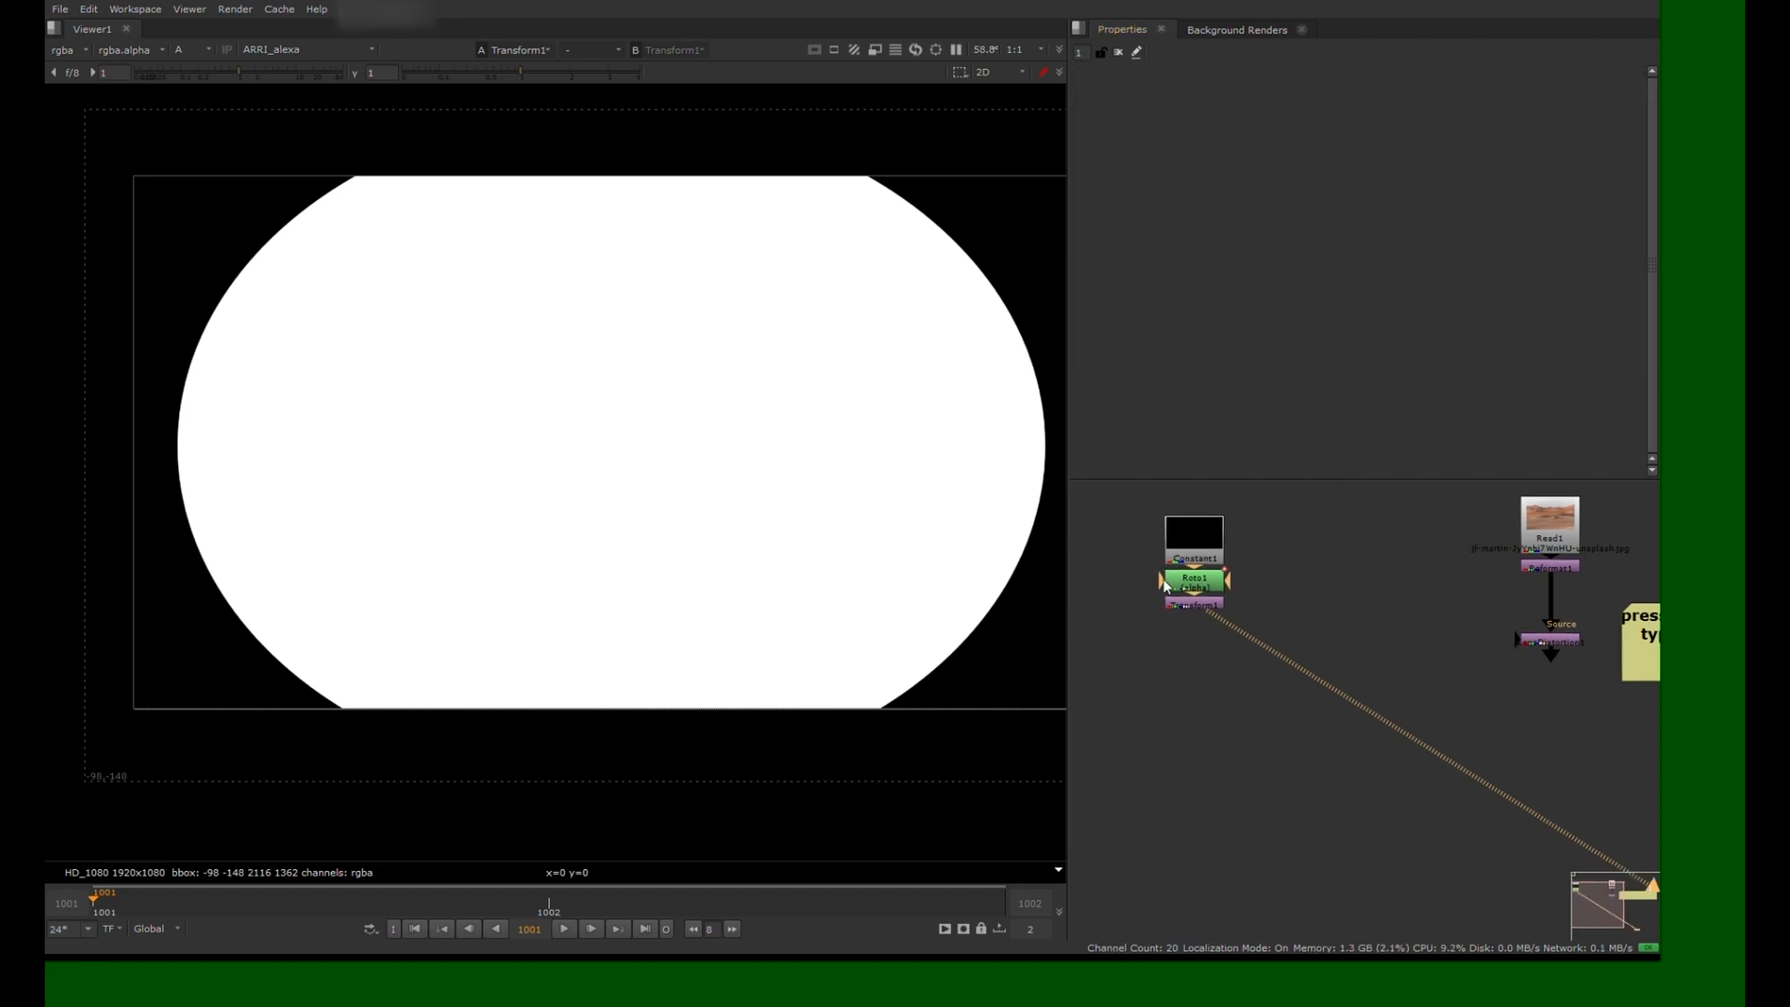
Add a second Transform below the first and scale the ellipse uniformly to about 0.8
{"action": "middle_click_drag", "start_coordinate": [1172, 644], "coordinate": [1273, 597]}
{"action": "left_click", "coordinate": [1284, 558]}
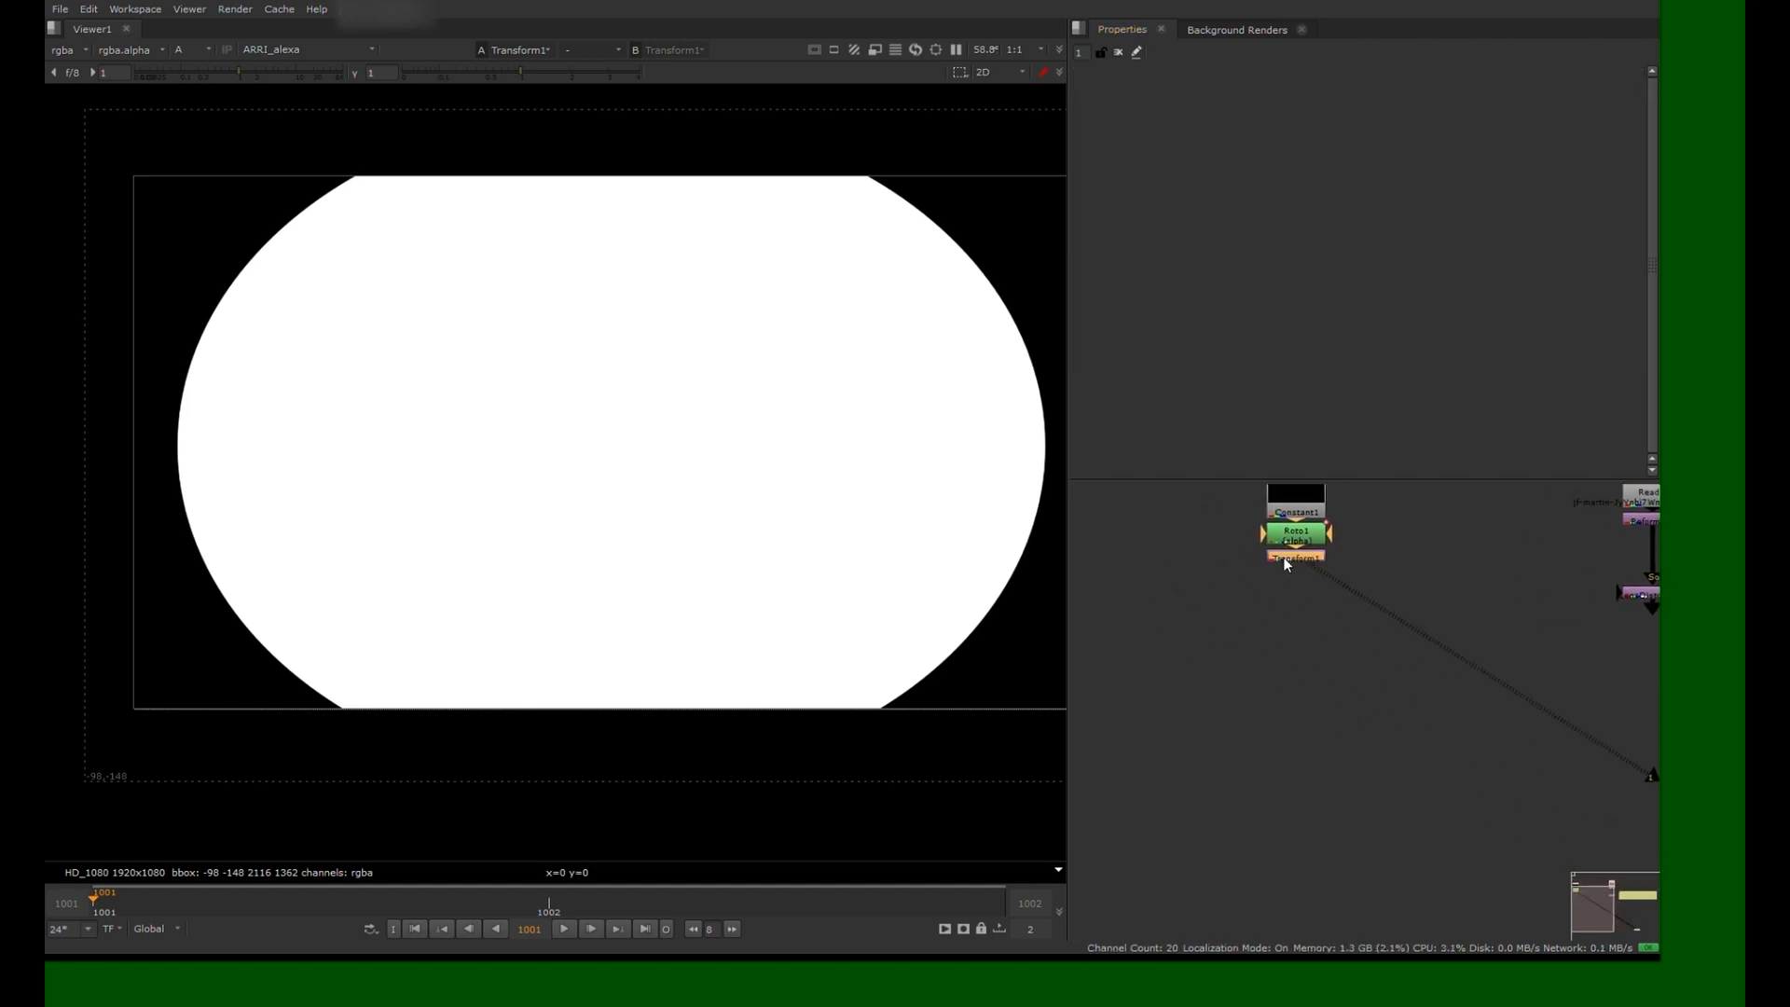
{"action": "key", "text": "t"}
{"action": "mouse_move", "coordinate": [1417, 170]}
{"action": "left_mouse_down"}
{"action": "mouse_move", "coordinate": [1375, 160]}
{"action": "mouse_move", "coordinate": [1390, 160]}
{"action": "left_mouse_up"}
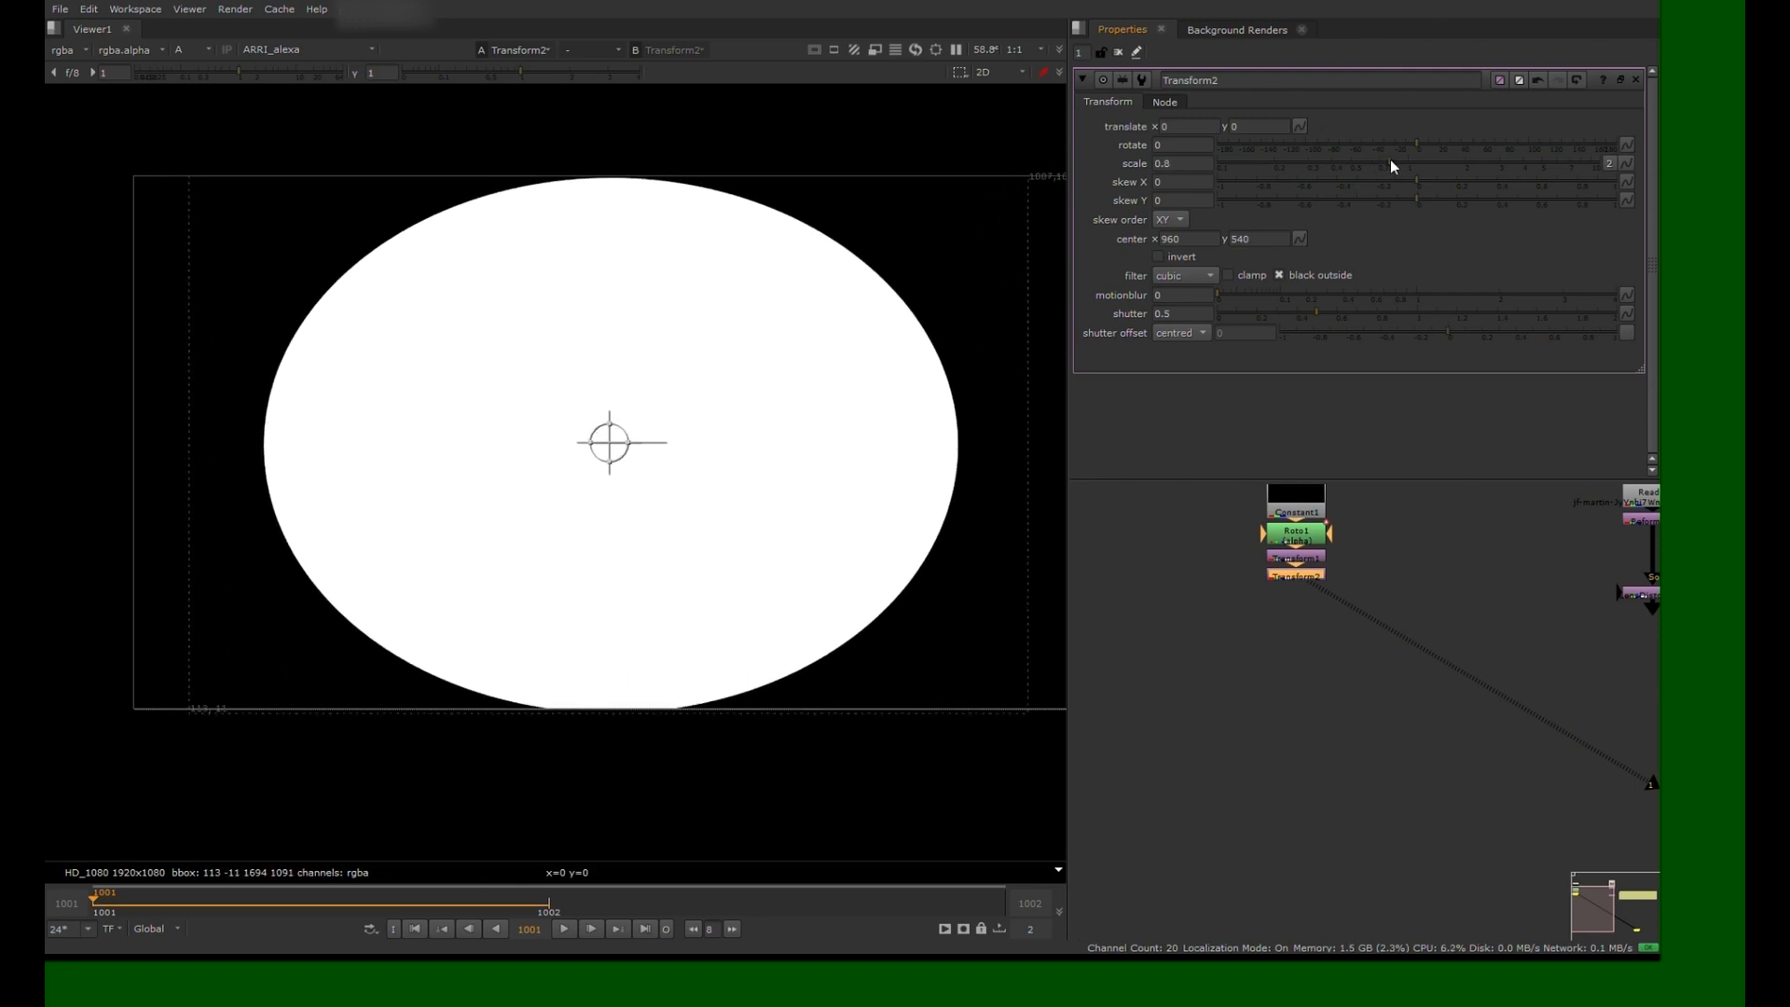
Add two more Transforms as parallel branches fed by the second Transform
{"action": "left_click", "coordinate": [1257, 582]}
{"action": "key", "text": "t"}
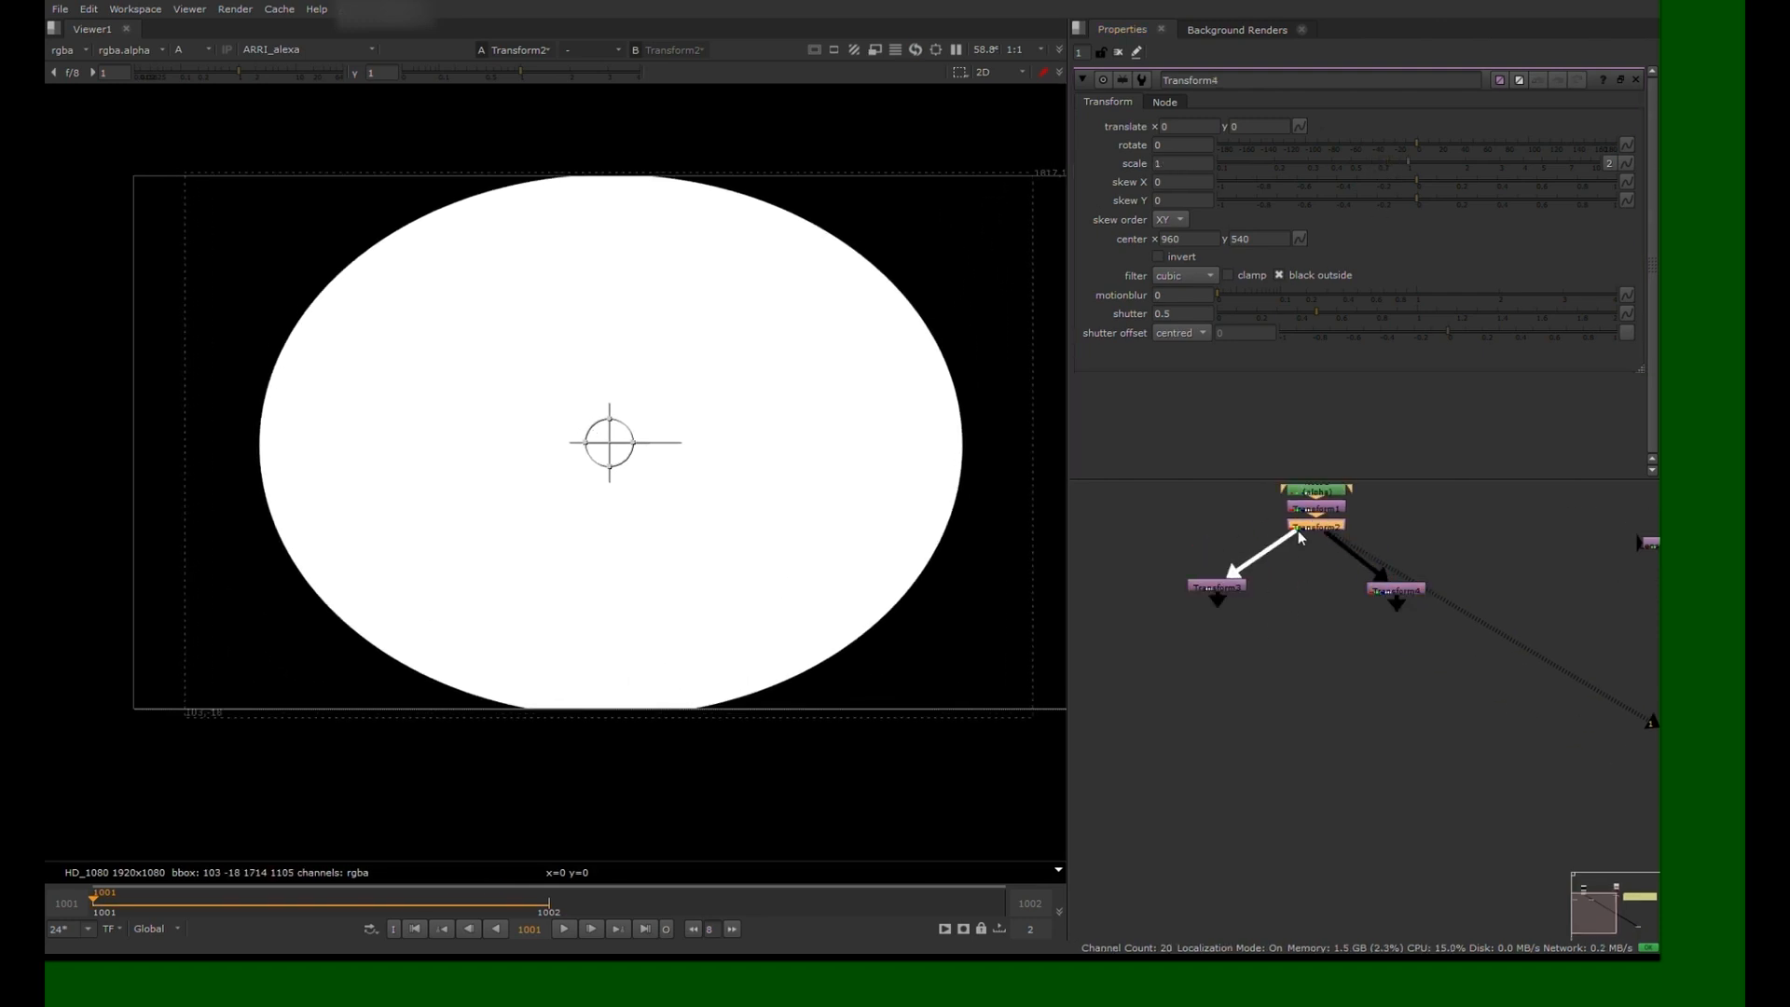
{"action": "left_click_drag", "start_coordinate": [1284, 533], "coordinate": [1303, 528]}
View the left-branch Transform and set its horizontal translate to 400
{"action": "middle_click_drag", "start_coordinate": [1242, 592], "coordinate": [1137, 567]}
{"action": "left_click_drag", "start_coordinate": [1123, 562], "coordinate": [1126, 579]}
{"action": "key", "text": "1"}
{"action": "double_click", "coordinate": [1127, 578]}
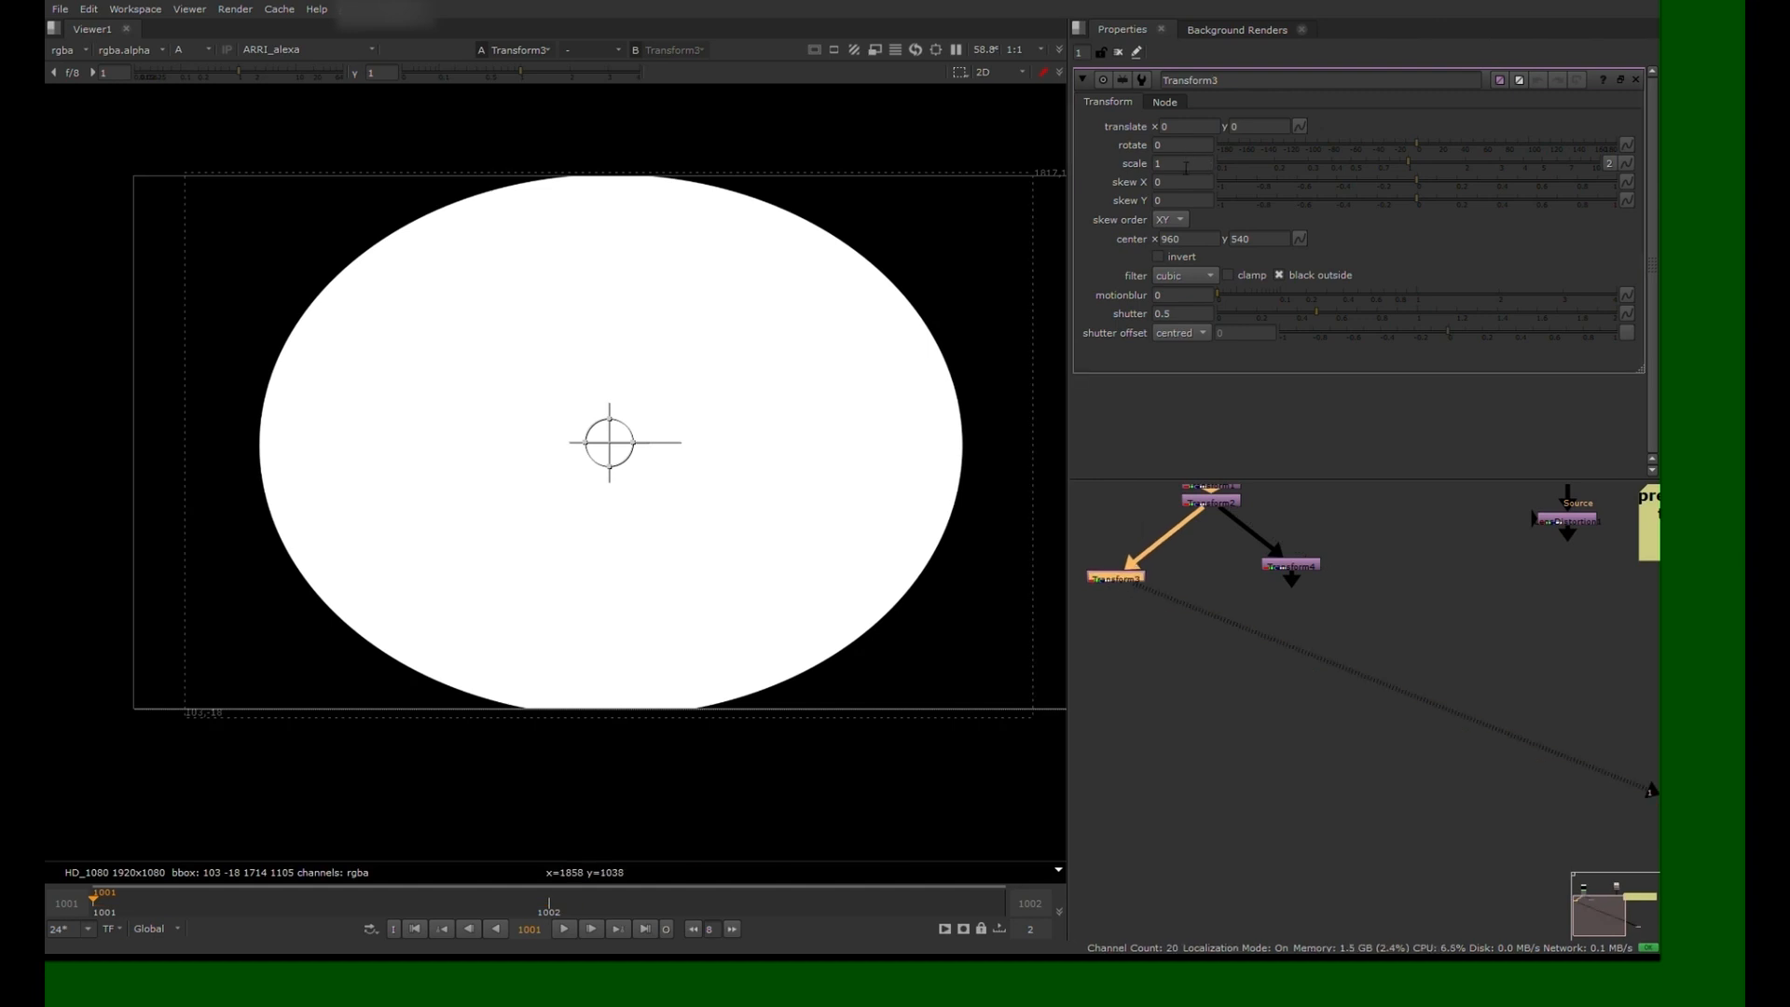
{"action": "type", "text": "390"}
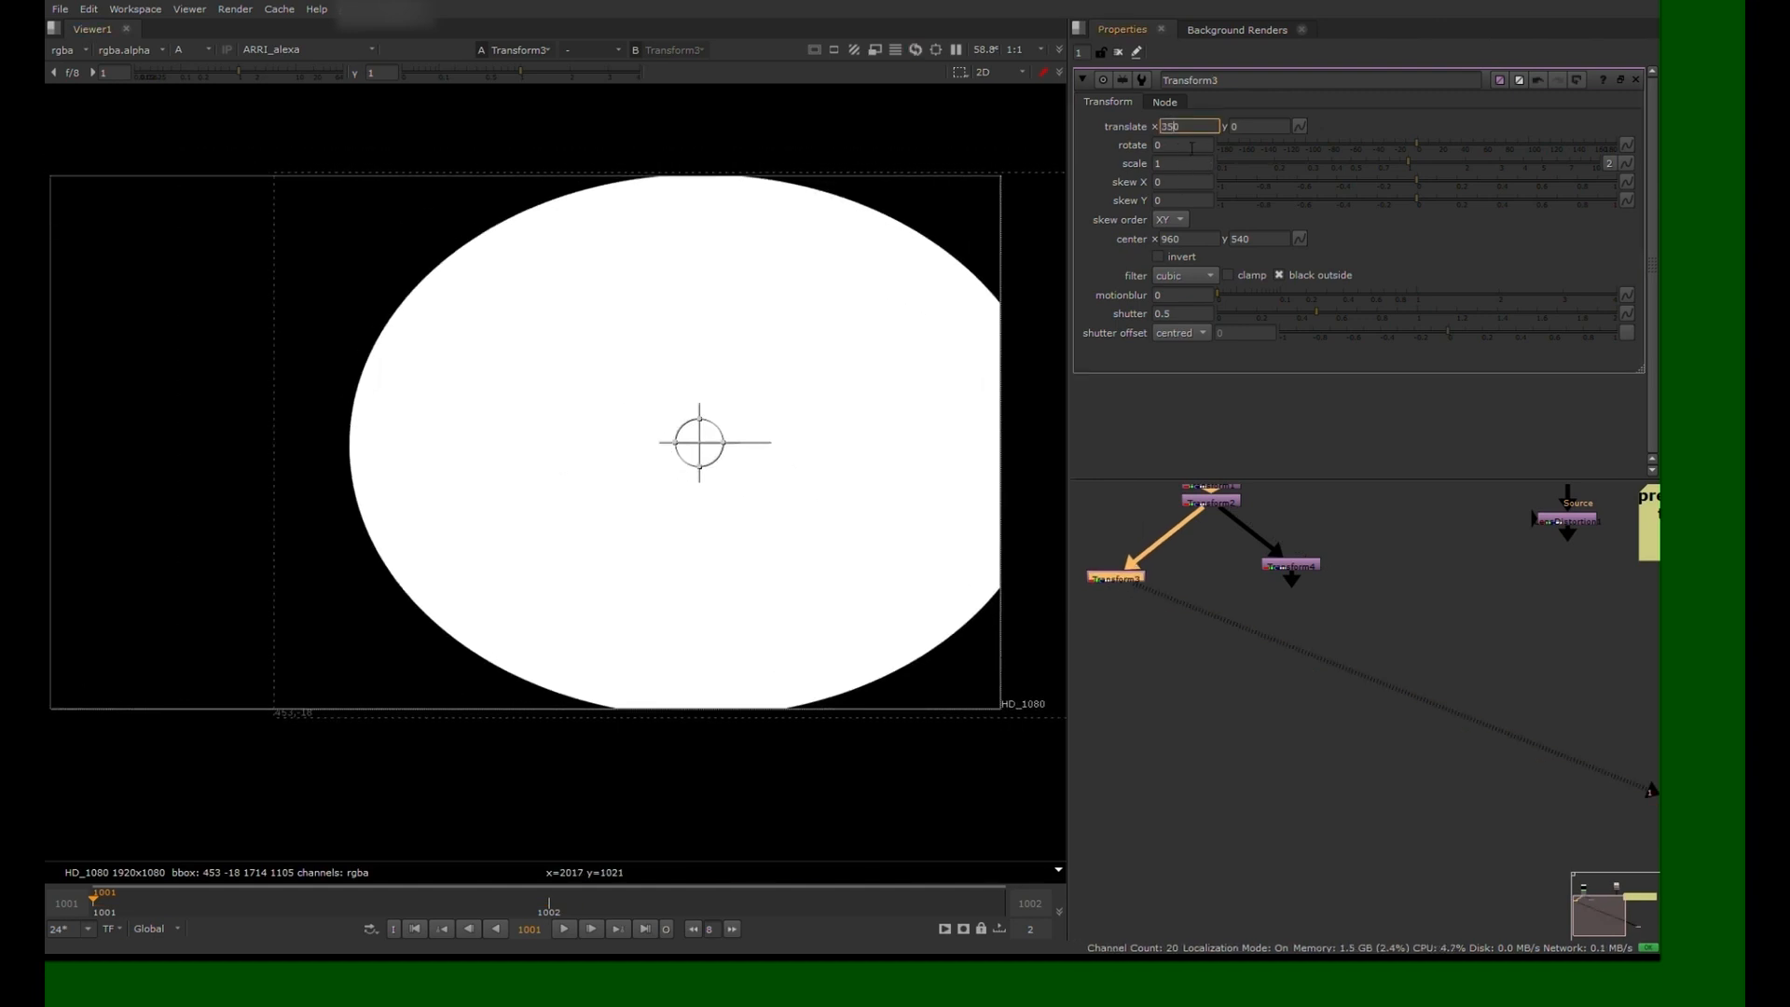
Set the right-branch Transform's horizontal translate to -400 and view it in the second viewer input
{"action": "double_click", "coordinate": [1289, 565]}
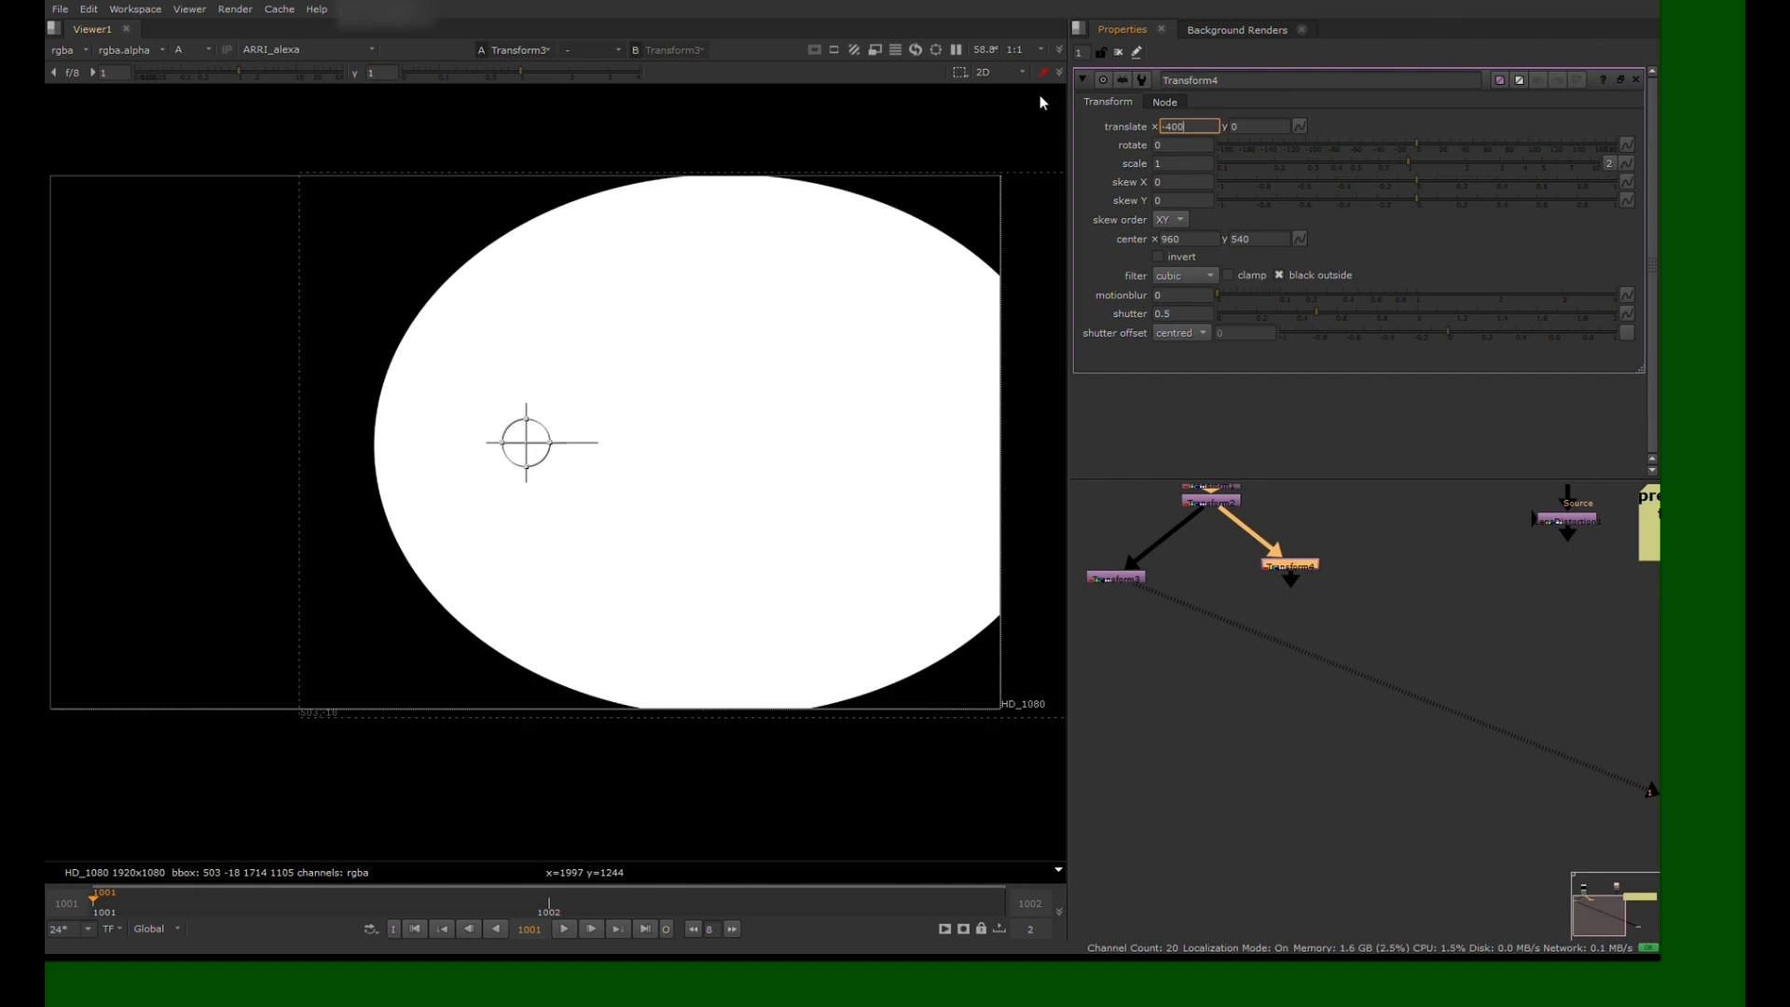
{"action": "key", "text": "Return"}
{"action": "left_click", "coordinate": [1274, 567]}
{"action": "key", "text": "2"}
Merge the two offset Transforms with an over operation and set the Merge's bounding box to union
{"action": "left_click", "coordinate": [1203, 655]}
{"action": "key", "text": "m"}
{"action": "left_click_drag", "start_coordinate": [1196, 630], "coordinate": [1121, 580]}
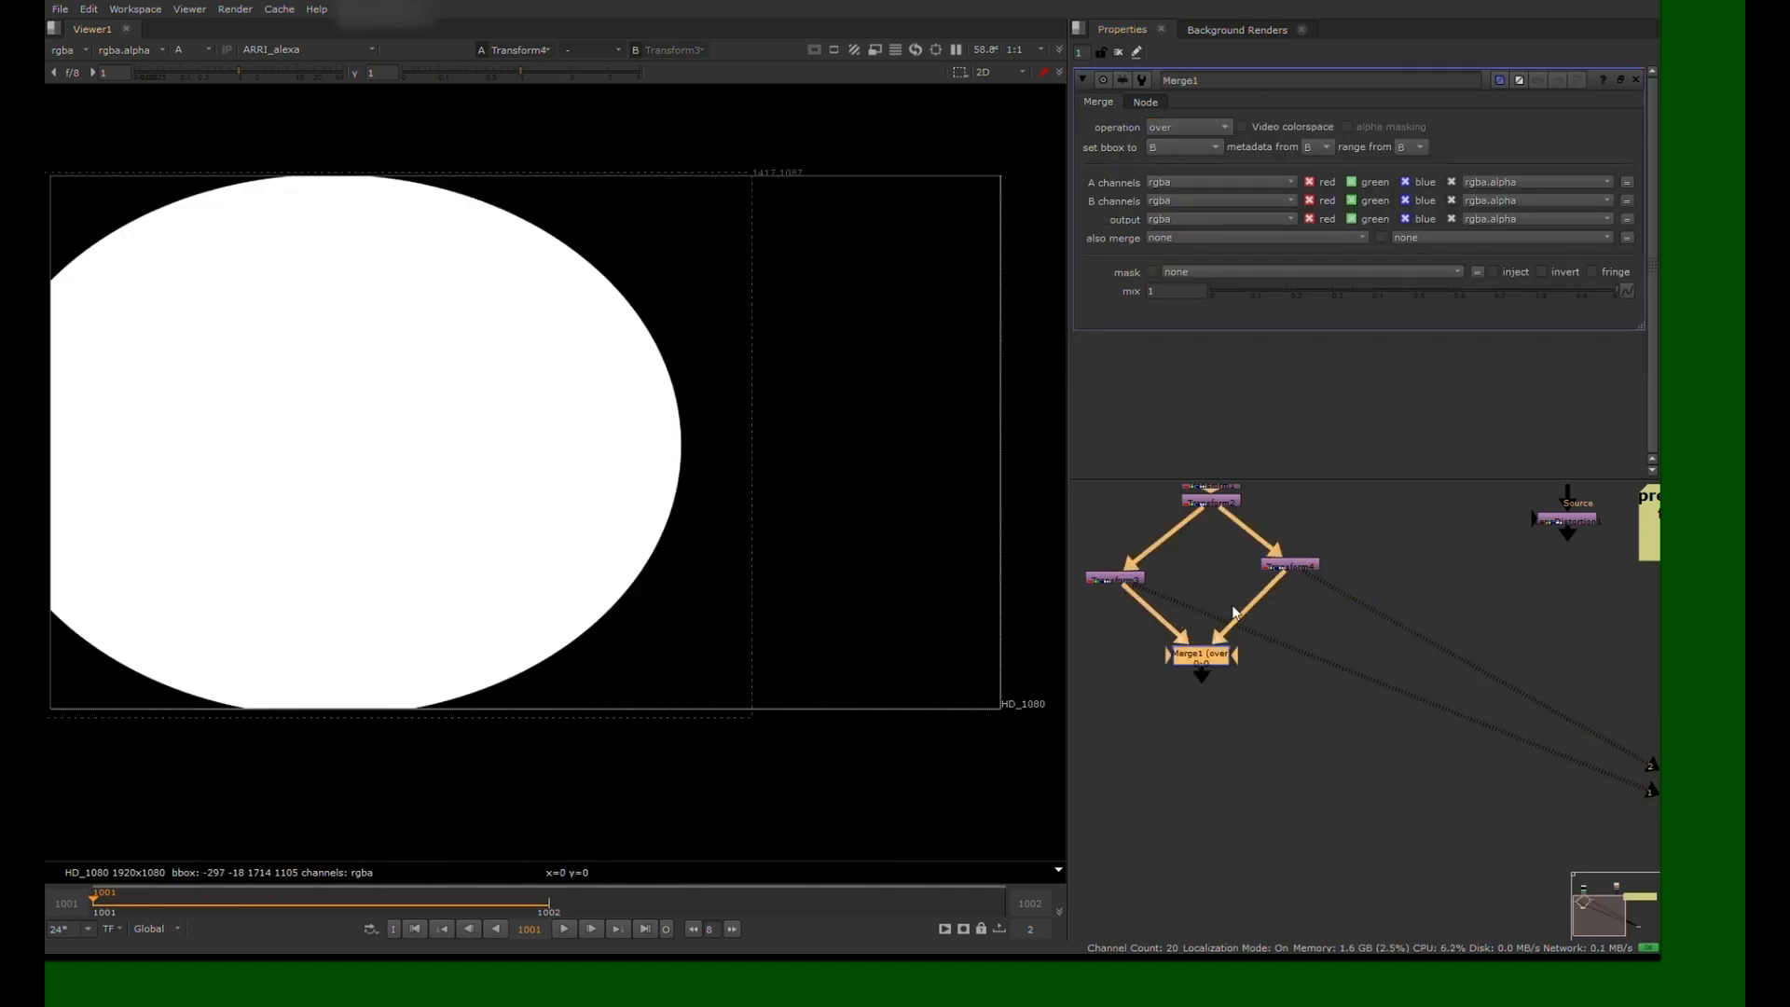
{"action": "key", "text": "1"}
{"action": "left_click", "coordinate": [1233, 612]}
{"action": "left_click", "coordinate": [1191, 105]}
{"action": "scroll", "coordinate": [955, 442], "scroll_direction": "down", "scroll_amount": 2}
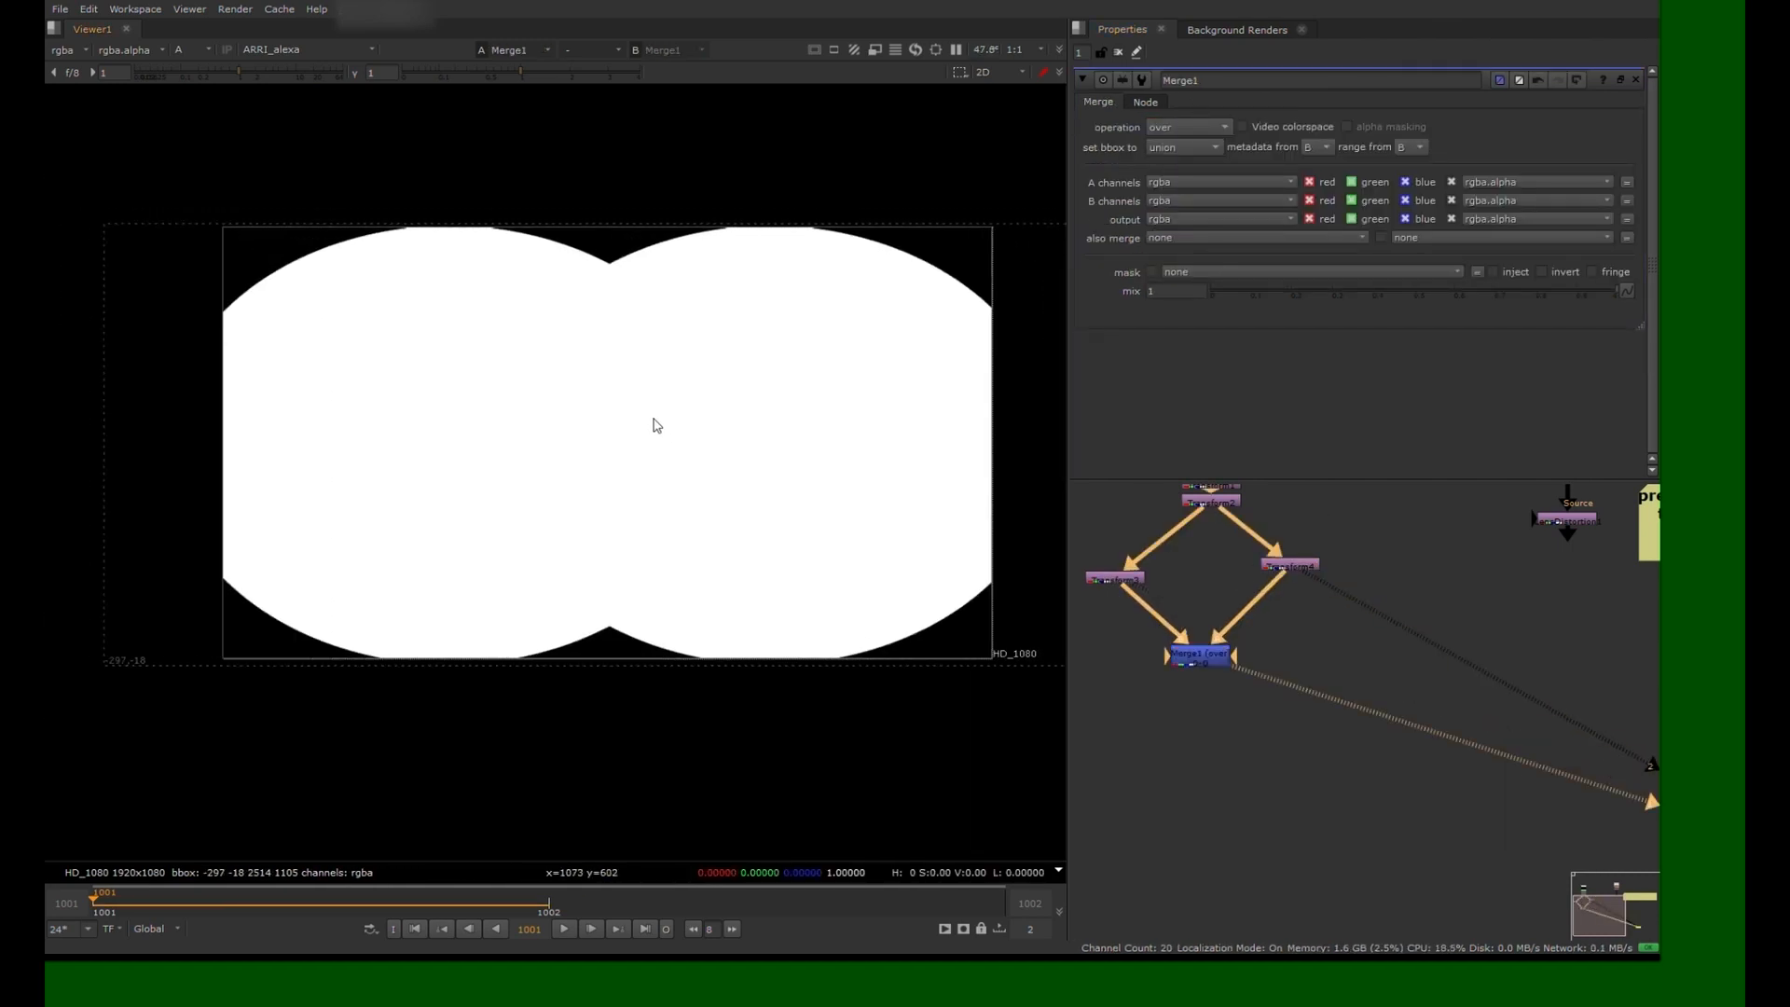
Slightly increase the uniform scale of the second Transform to enlarge both ellipses
{"action": "double_click", "coordinate": [1213, 503]}
{"action": "left_click_drag", "start_coordinate": [1390, 162], "coordinate": [1394, 159]}
{"action": "middle_click_drag", "start_coordinate": [1249, 511], "coordinate": [1220, 567]}
Reduce the first Transform's width scale to narrow both ellipses and close its properties
{"action": "double_click", "coordinate": [1182, 540]}
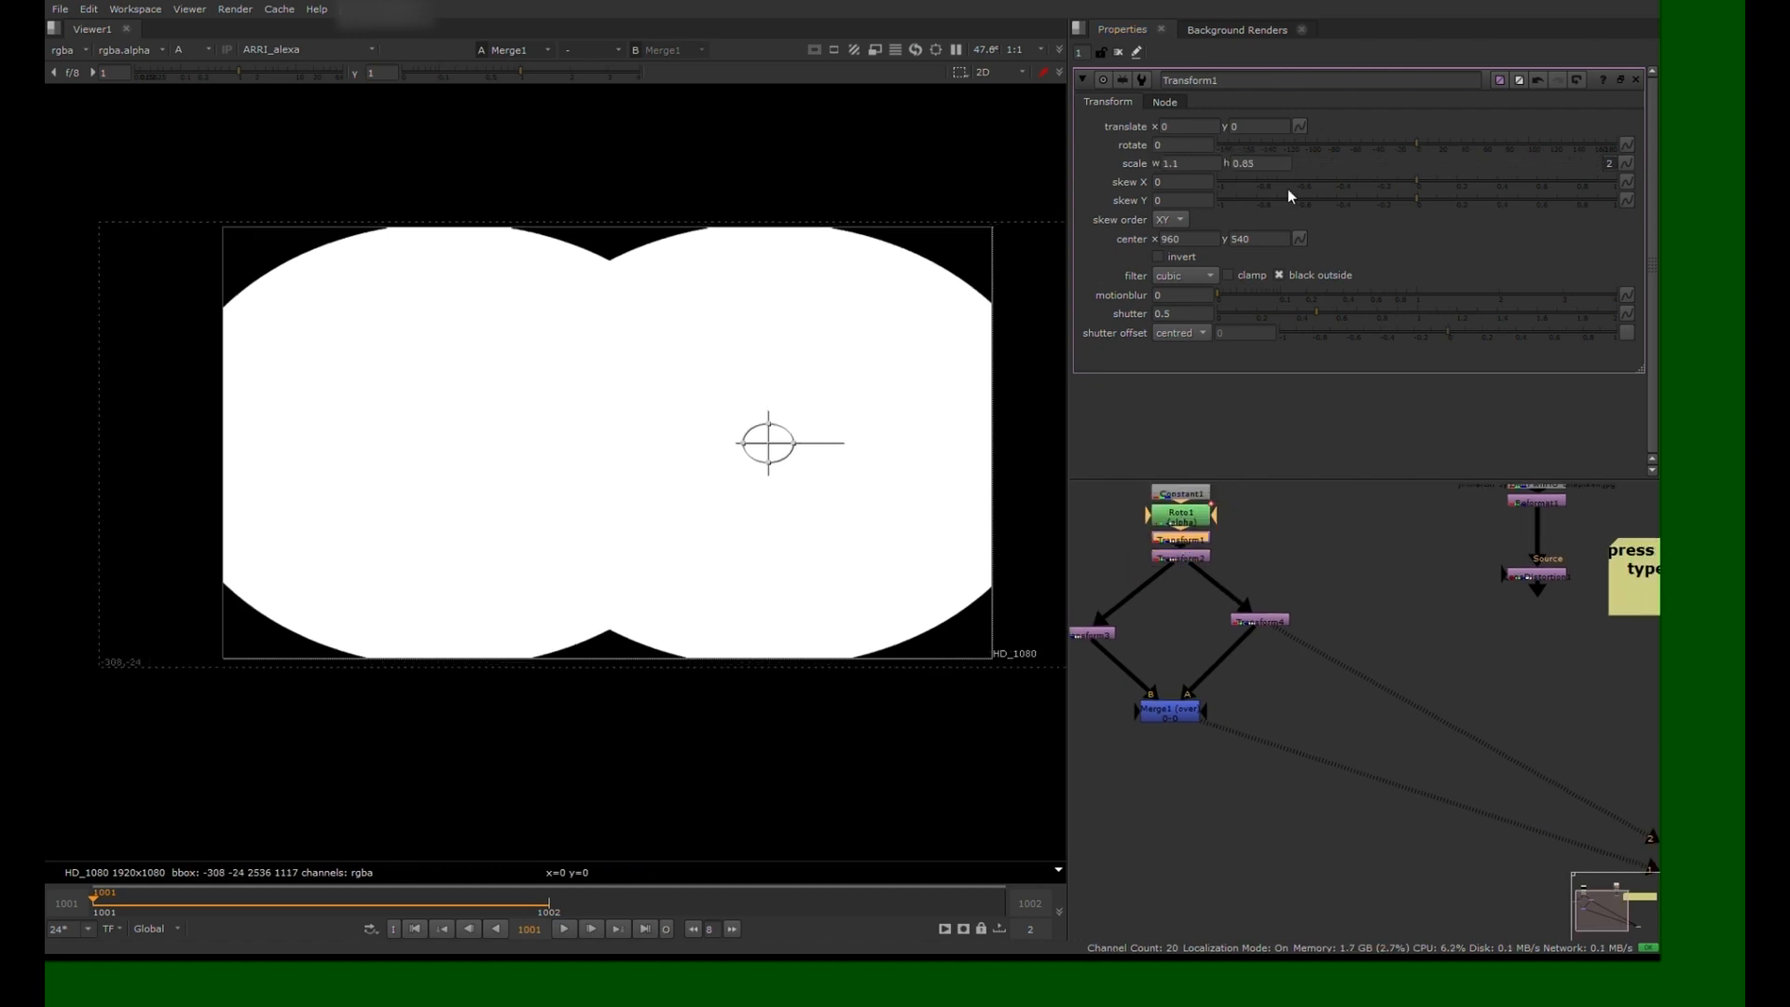
{"action": "key", "text": "Down"}
{"action": "key", "text": "Down"}
{"action": "key", "text": "Down"}
{"action": "key", "text": "Down"}
{"action": "key", "text": "Down"}
{"action": "key", "text": "Down"}
{"action": "key", "text": "Down"}
{"action": "key", "text": "Down"}
{"action": "key", "text": "Down"}
{"action": "key", "text": "Down"}
{"action": "key", "text": "Down"}
{"action": "key", "text": "Down"}
{"action": "key", "text": "Down"}
{"action": "left_click", "coordinate": [1636, 80]}
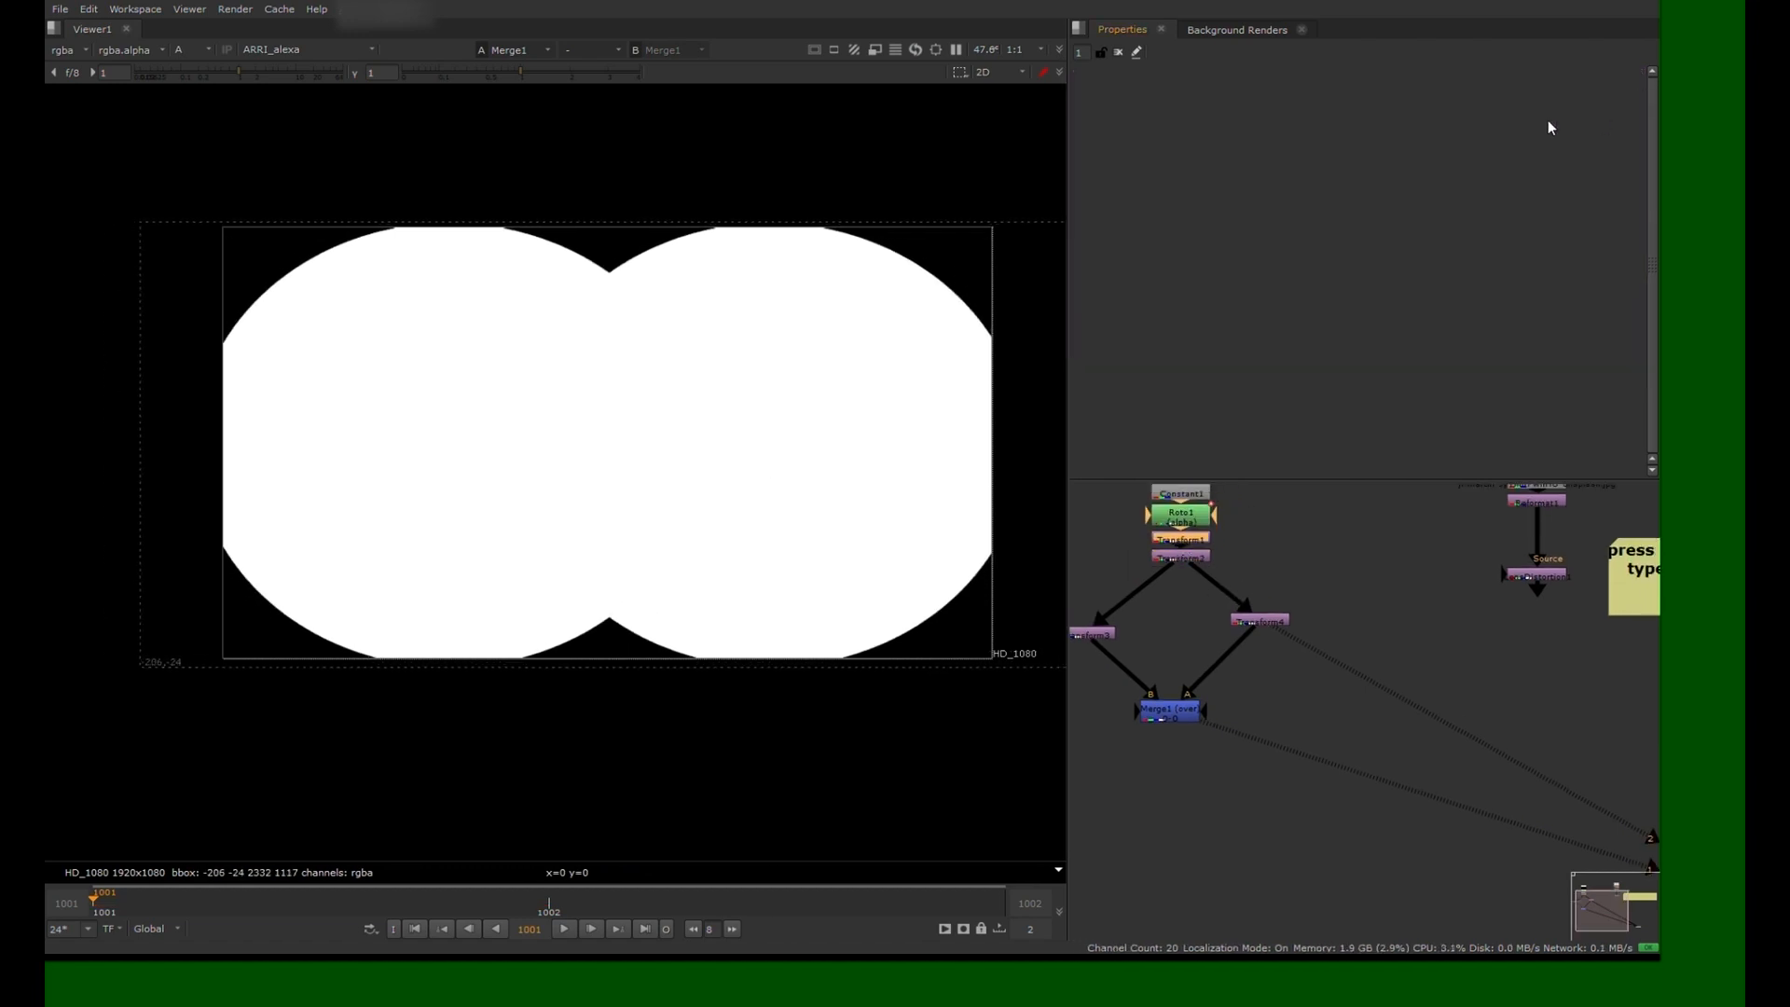
Add an Invert node below the Merge of the two ellipses
{"action": "middle_click_drag", "start_coordinate": [1212, 714], "coordinate": [1278, 600]}
{"action": "left_click", "coordinate": [1240, 600]}
{"action": "key", "text": "i"}
{"action": "scroll", "coordinate": [1305, 579], "scroll_direction": "down", "scroll_amount": 2}
Add a Defocus of 50 below the LensDistortion, masked by the Invert output, and check the RGB image
{"action": "middle_click_drag", "start_coordinate": [1398, 597], "coordinate": [1277, 648]}
{"action": "left_click", "coordinate": [1386, 668]}
{"action": "key", "text": "shift+d"}
{"action": "left_click_drag", "start_coordinate": [1394, 646], "coordinate": [1131, 663]}
{"action": "key", "text": "1"}
{"action": "key", "text": "a"}
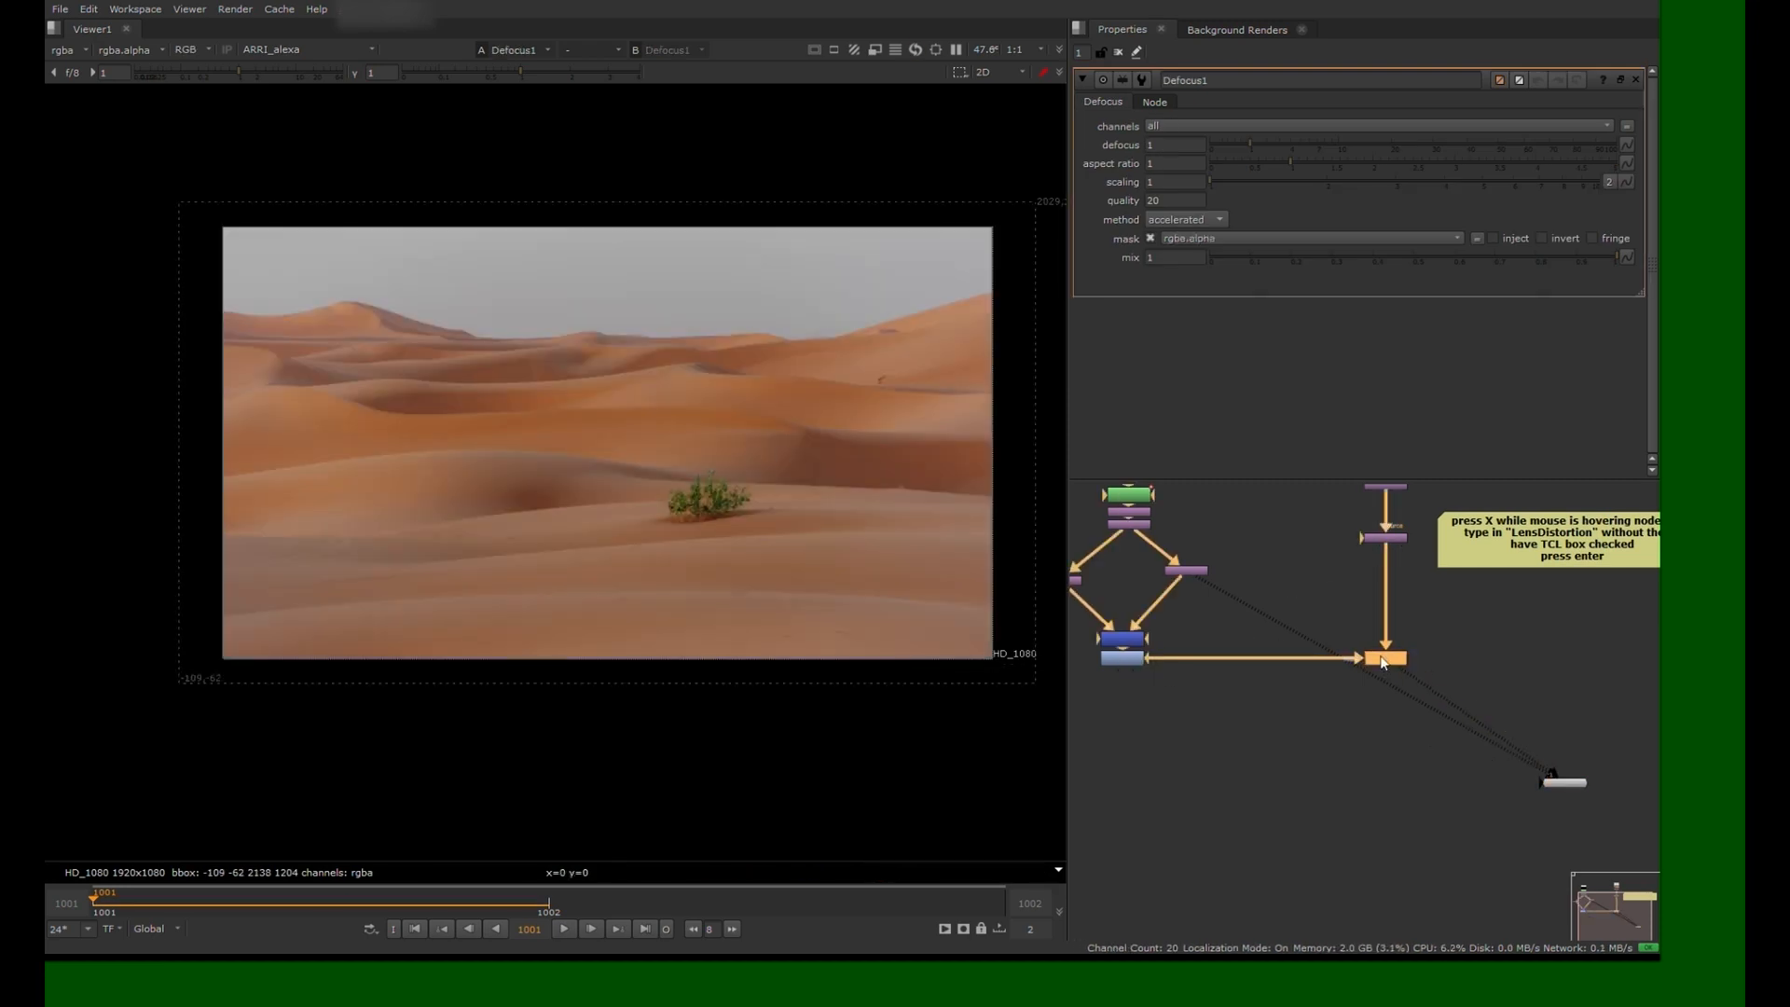
{"action": "scroll", "coordinate": [640, 484], "scroll_direction": "up", "scroll_amount": 6}
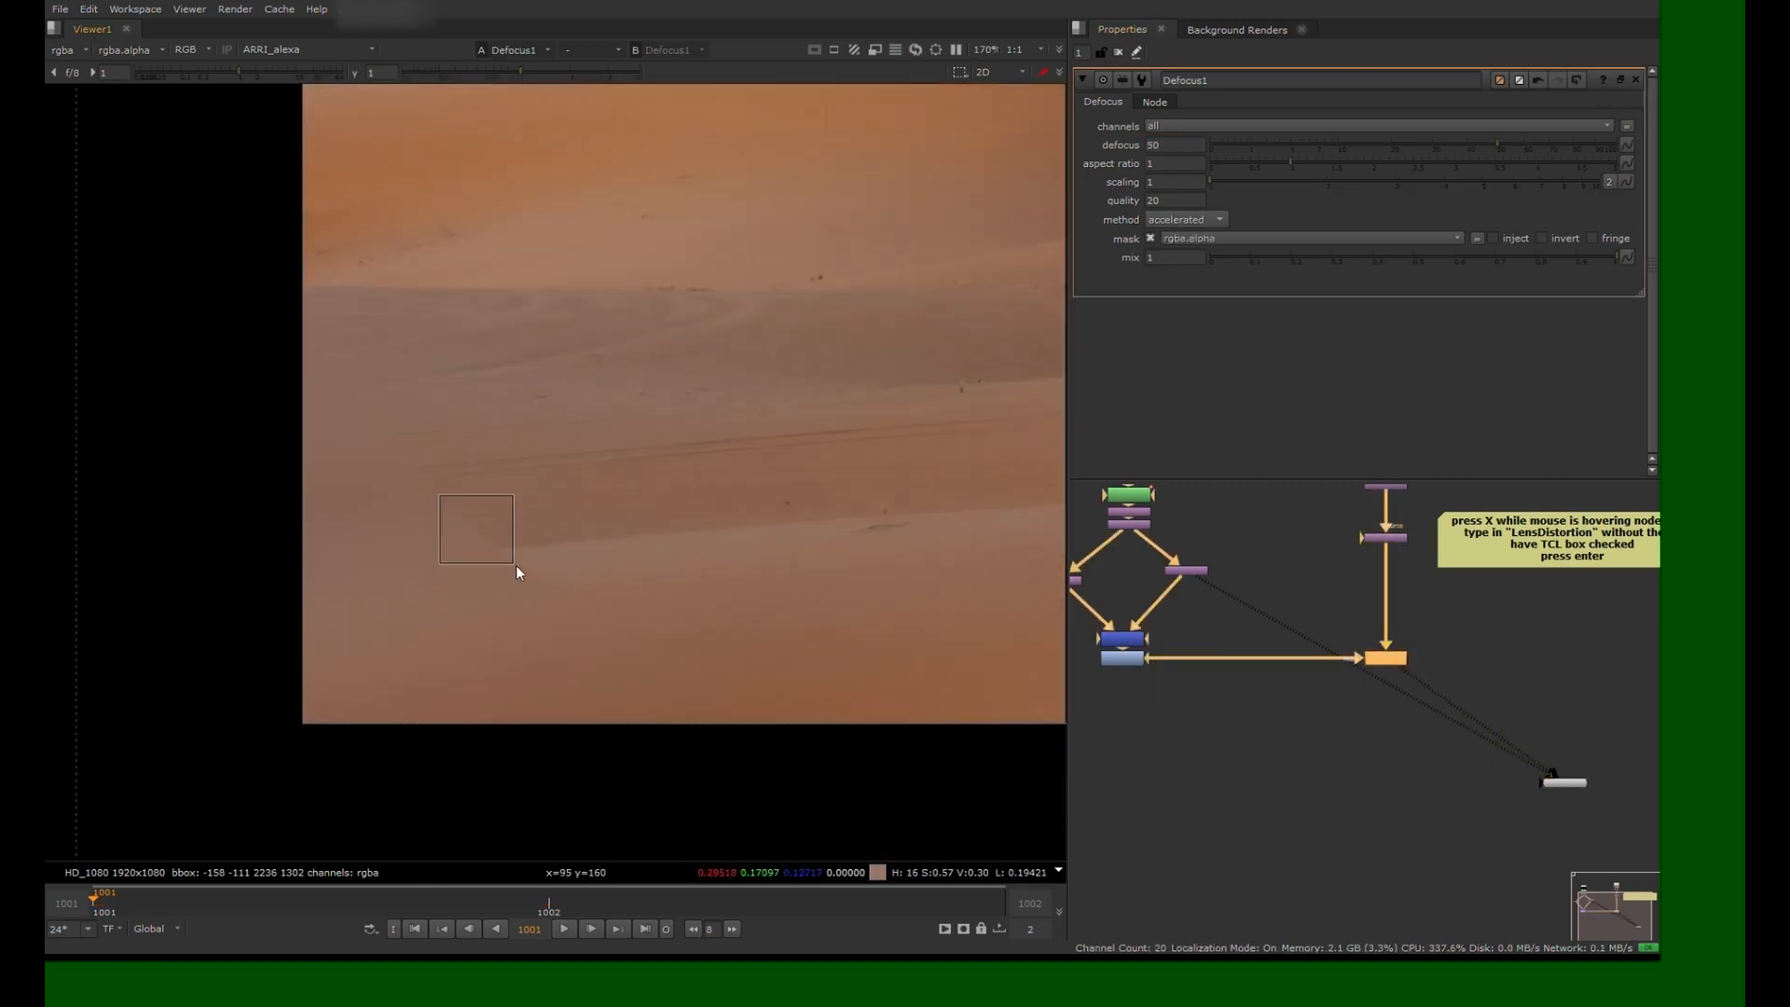
Insert an alpha Blur of size 150 between the Invert and the Defocus mask input
{"action": "left_click", "coordinate": [1243, 638]}
{"action": "key", "text": "b"}
{"action": "left_click_drag", "start_coordinate": [1243, 642], "coordinate": [1244, 658]}
{"action": "double_click", "coordinate": [1156, 146]}
{"action": "type", "text": "150"}
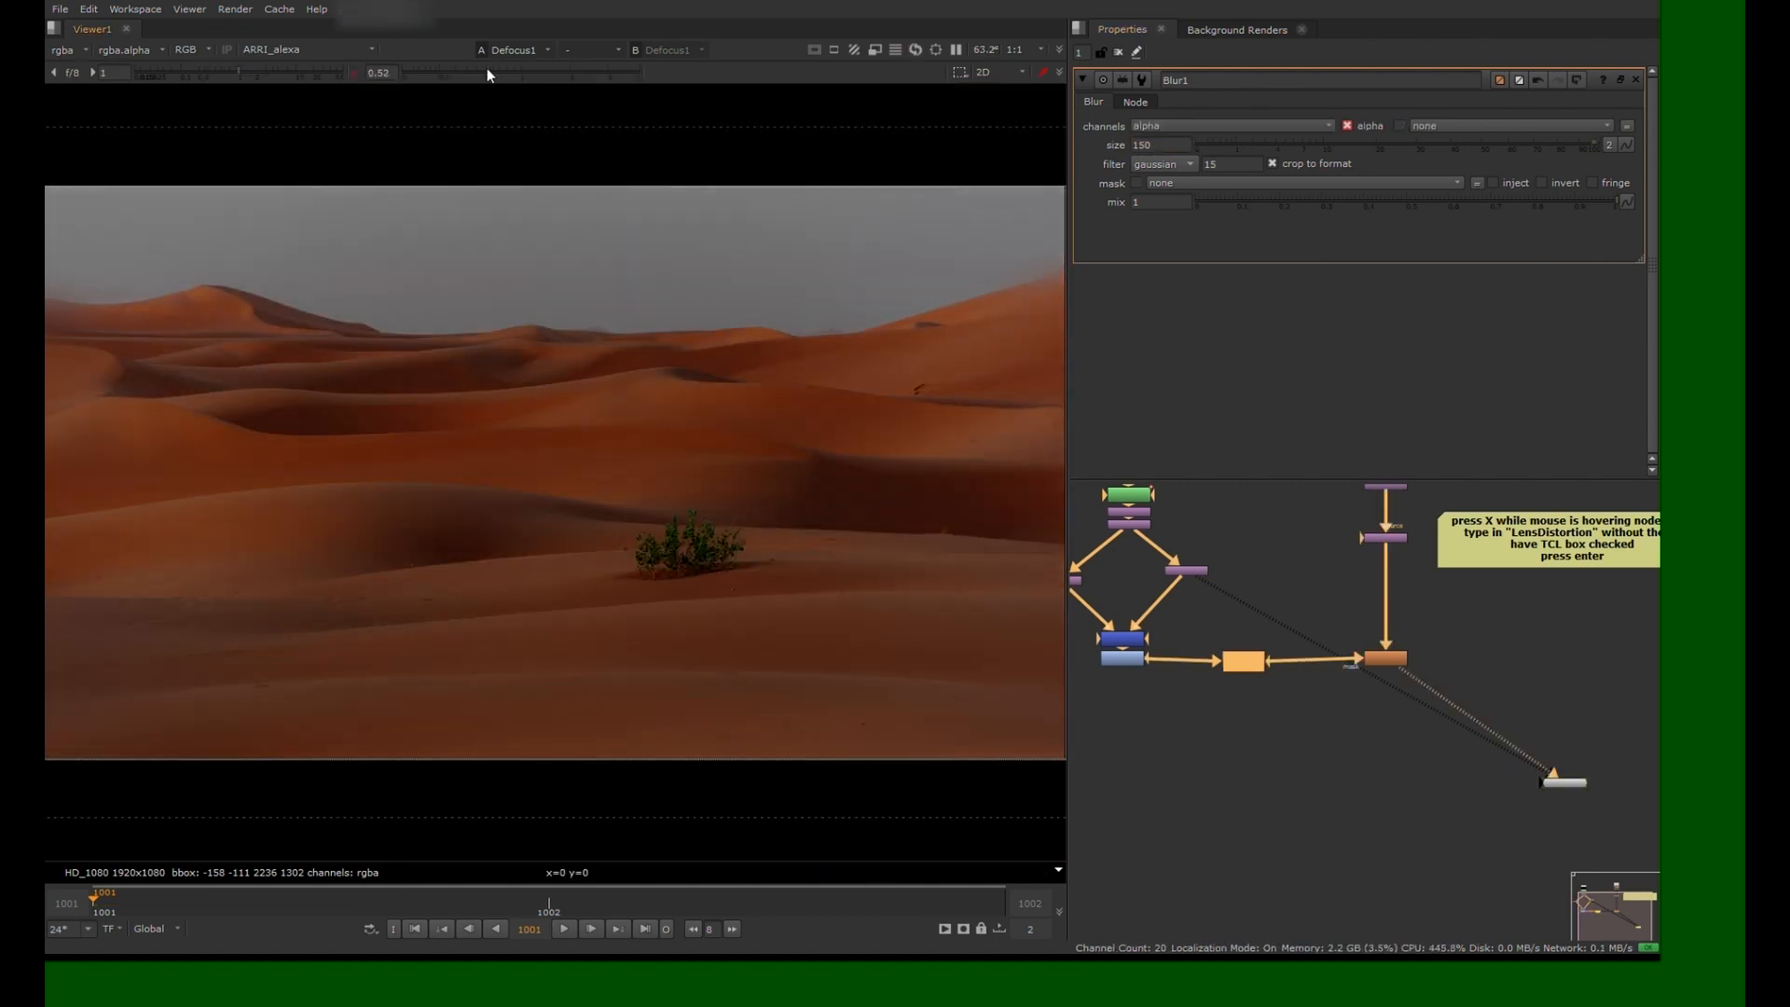
{"action": "scroll", "coordinate": [405, 283], "scroll_direction": "up", "scroll_amount": 3}
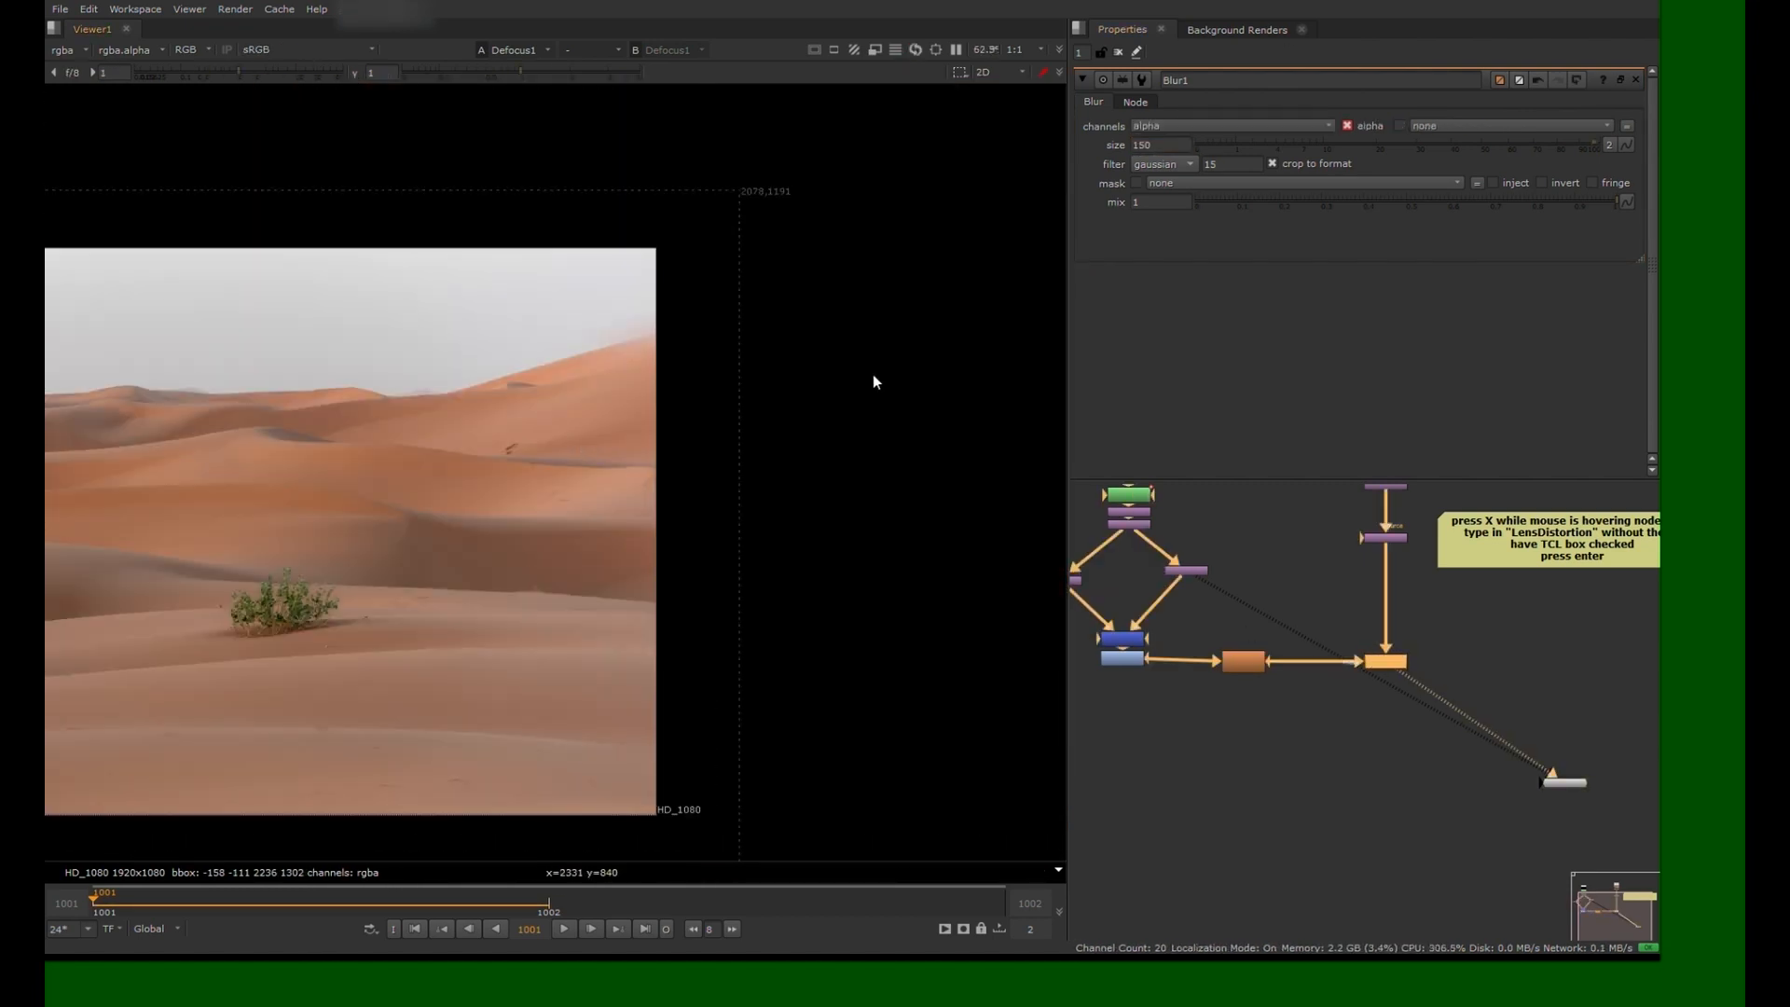
Set the mask Blur's size to 100 and disable the node to compare the defocused edges
{"action": "left_click", "coordinate": [1242, 666]}
{"action": "key", "text": "d"}
{"action": "key", "text": "shift+Left"}
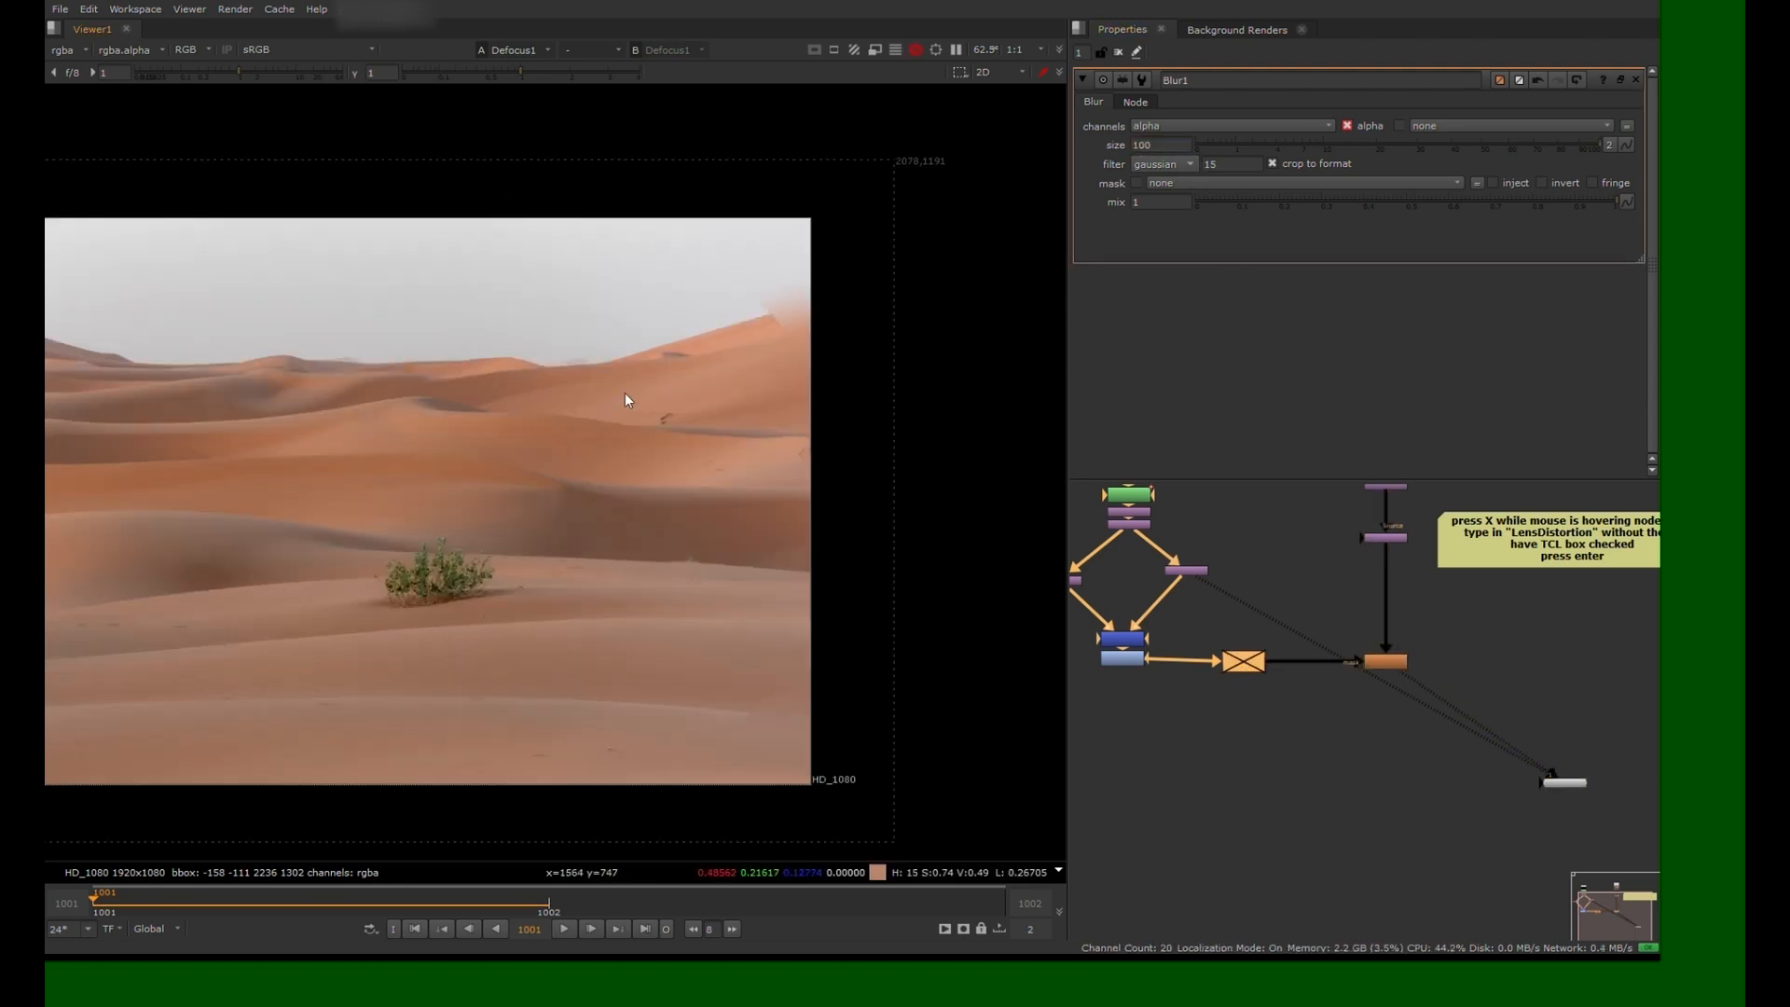
{"action": "left_click", "coordinate": [1175, 614]}
{"action": "left_click_drag", "start_coordinate": [1443, 585], "coordinate": [1181, 619]}
{"action": "left_click", "coordinate": [1175, 619]}
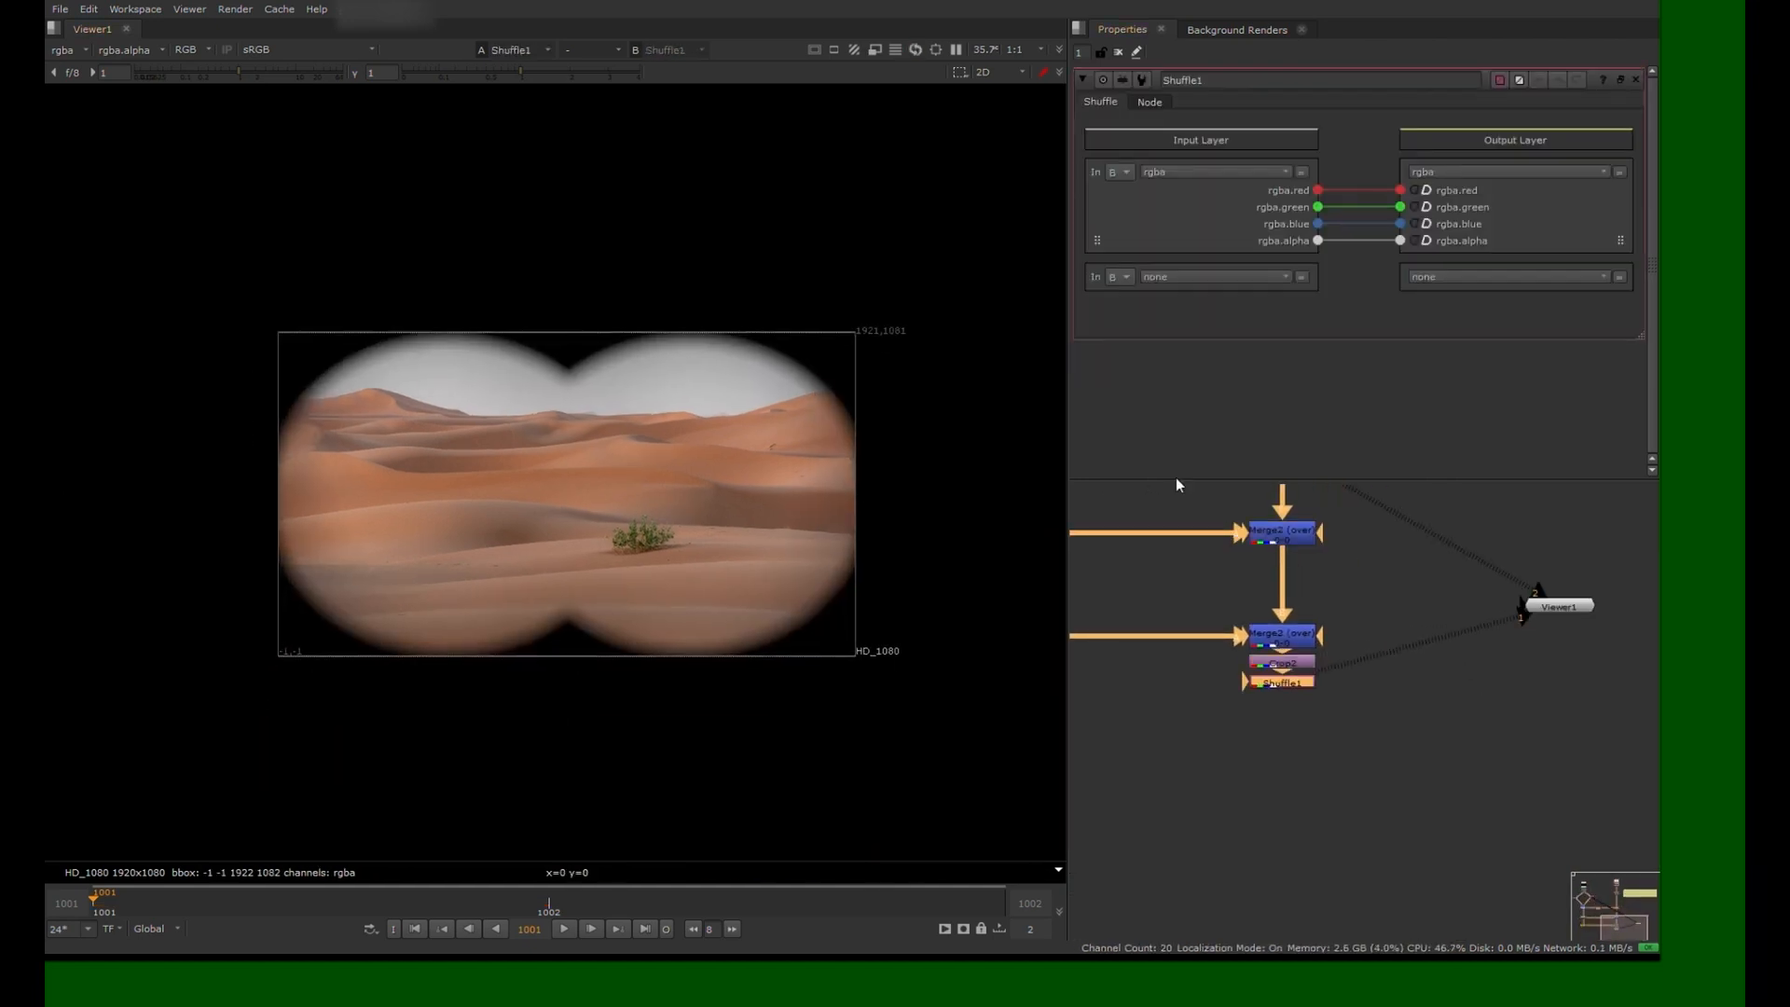
Inspect the Shuffle's alpha channel and set its alpha output to solid white
{"action": "key", "text": "1"}
{"action": "key", "text": "a"}
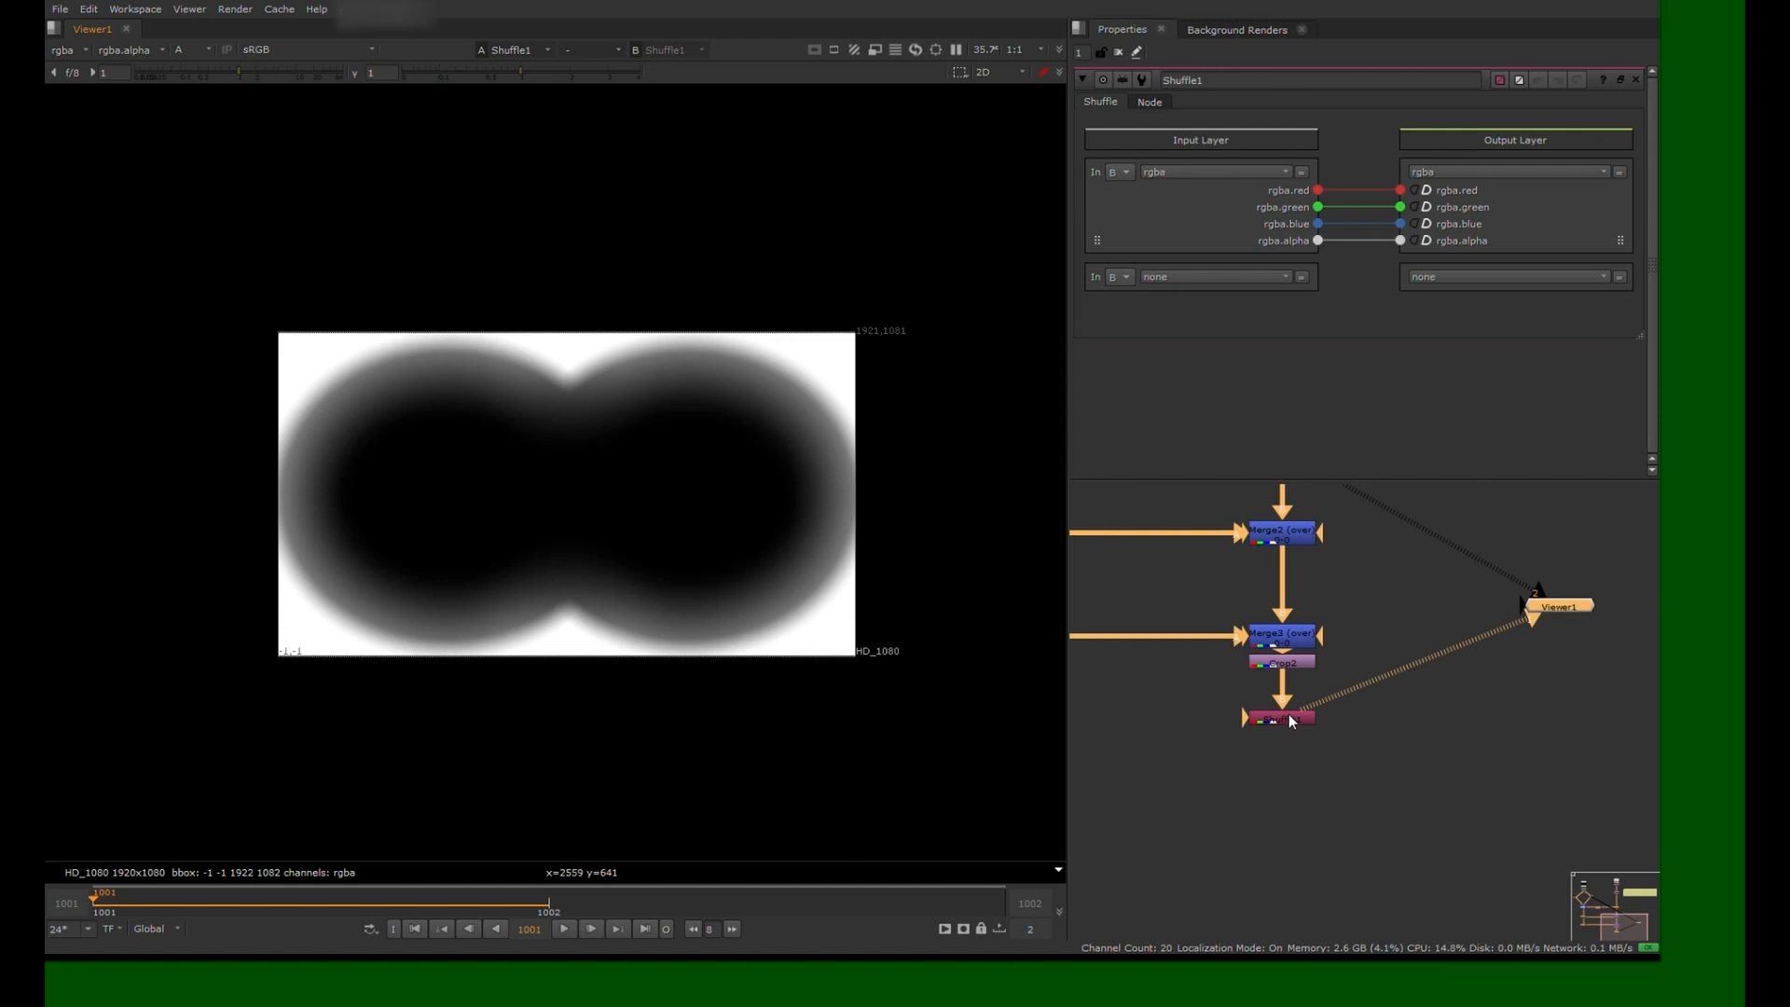
{"action": "left_click", "coordinate": [1427, 240]}
{"action": "key", "text": "a"}
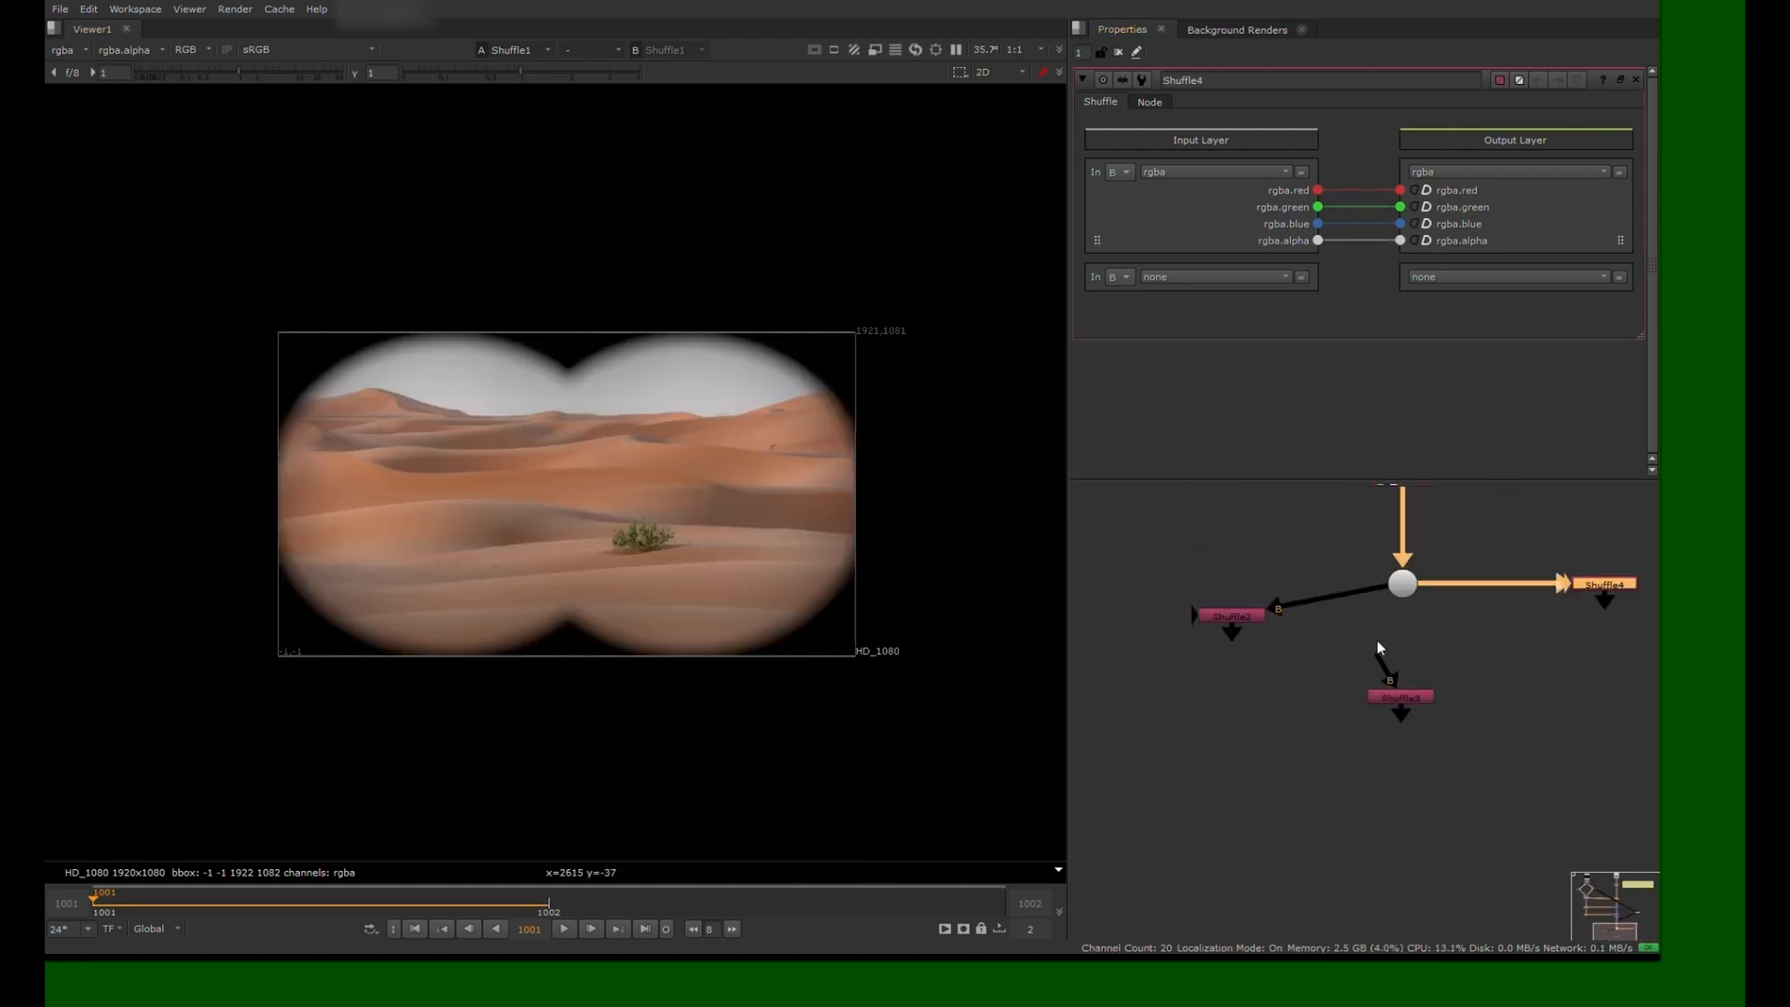
Rename the left Shuffle to RED, pass only its red and alpha channels, and view it
{"action": "double_click", "coordinate": [1241, 88]}
{"action": "type", "text": "RED"}
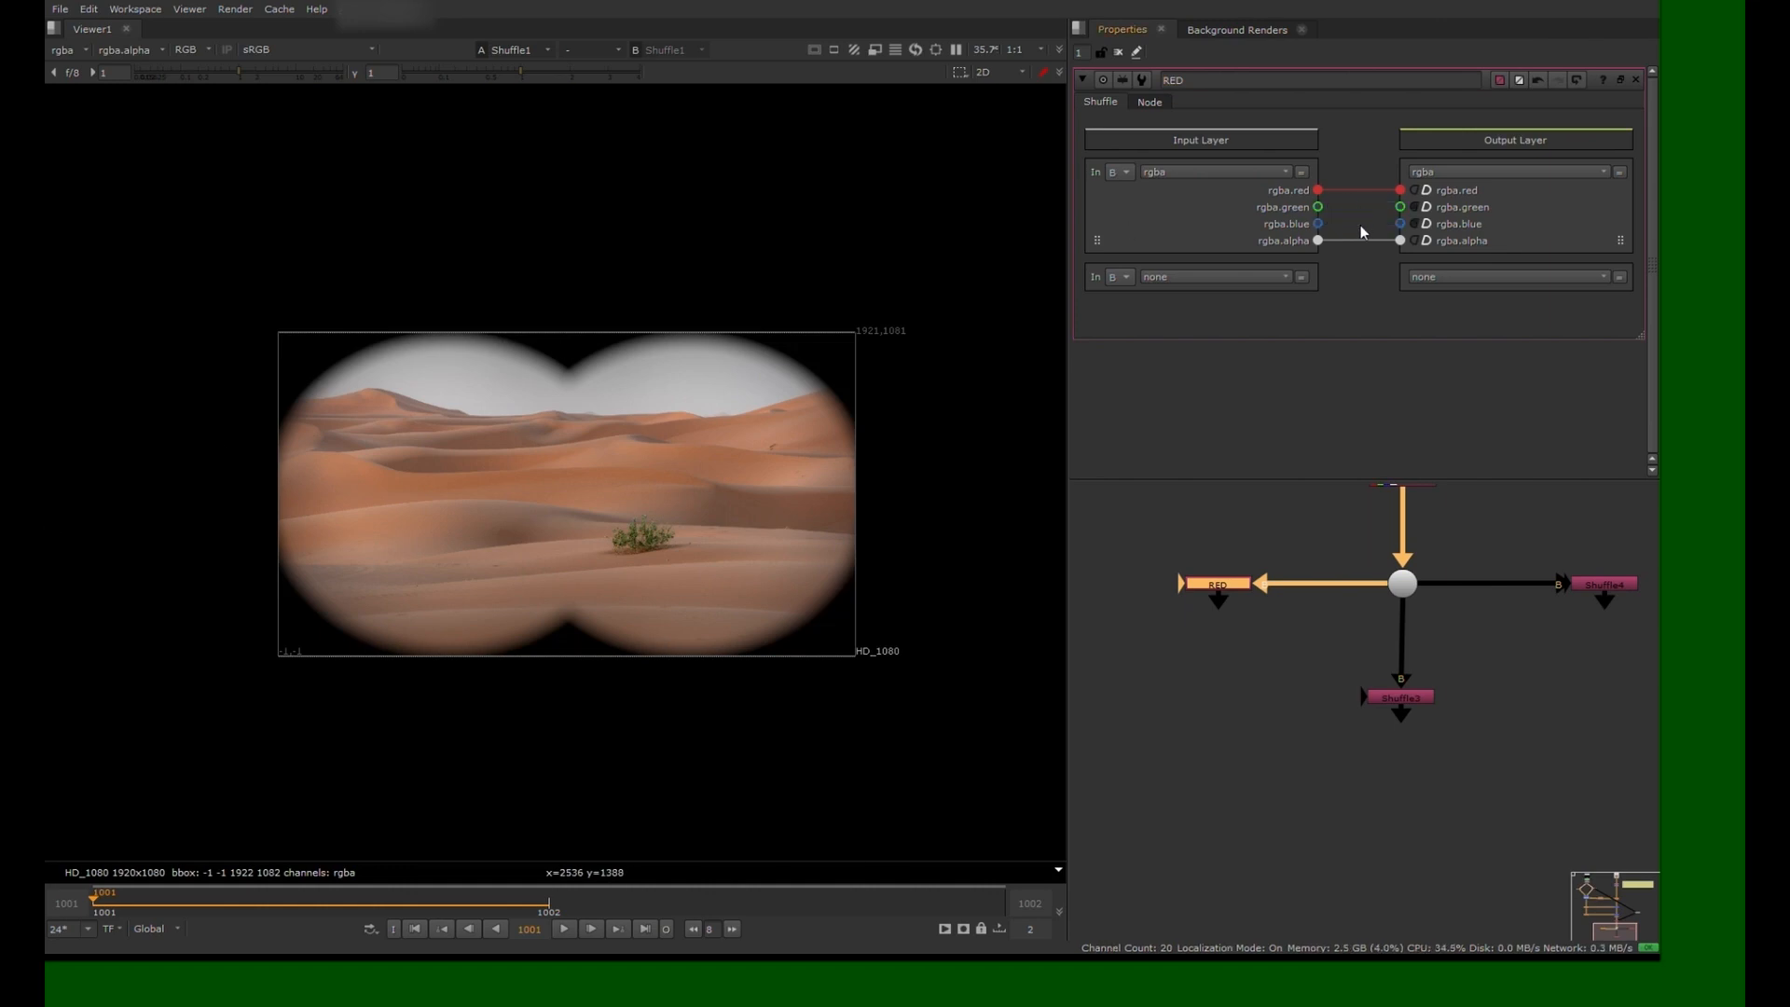
{"action": "type", "text": "1"}
Rename the middle Shuffle to GREEN and disconnect its red and blue channels
{"action": "middle_click_drag", "start_coordinate": [1376, 660], "coordinate": [1256, 651]}
{"action": "double_click", "coordinate": [1283, 688]}
{"action": "key", "text": "1"}
{"action": "double_click", "coordinate": [1189, 81]}
{"action": "type", "text": "GREEN"}
{"action": "key", "text": "Return"}
{"action": "left_click", "coordinate": [1382, 189]}
{"action": "left_click", "coordinate": [1384, 224]}
View the right Shuffle, rename it to BLUE and disconnect its red and green channels
{"action": "middle_click_drag", "start_coordinate": [1465, 576], "coordinate": [1378, 603]}
{"action": "left_click", "coordinate": [1378, 603]}
{"action": "key", "text": "1"}
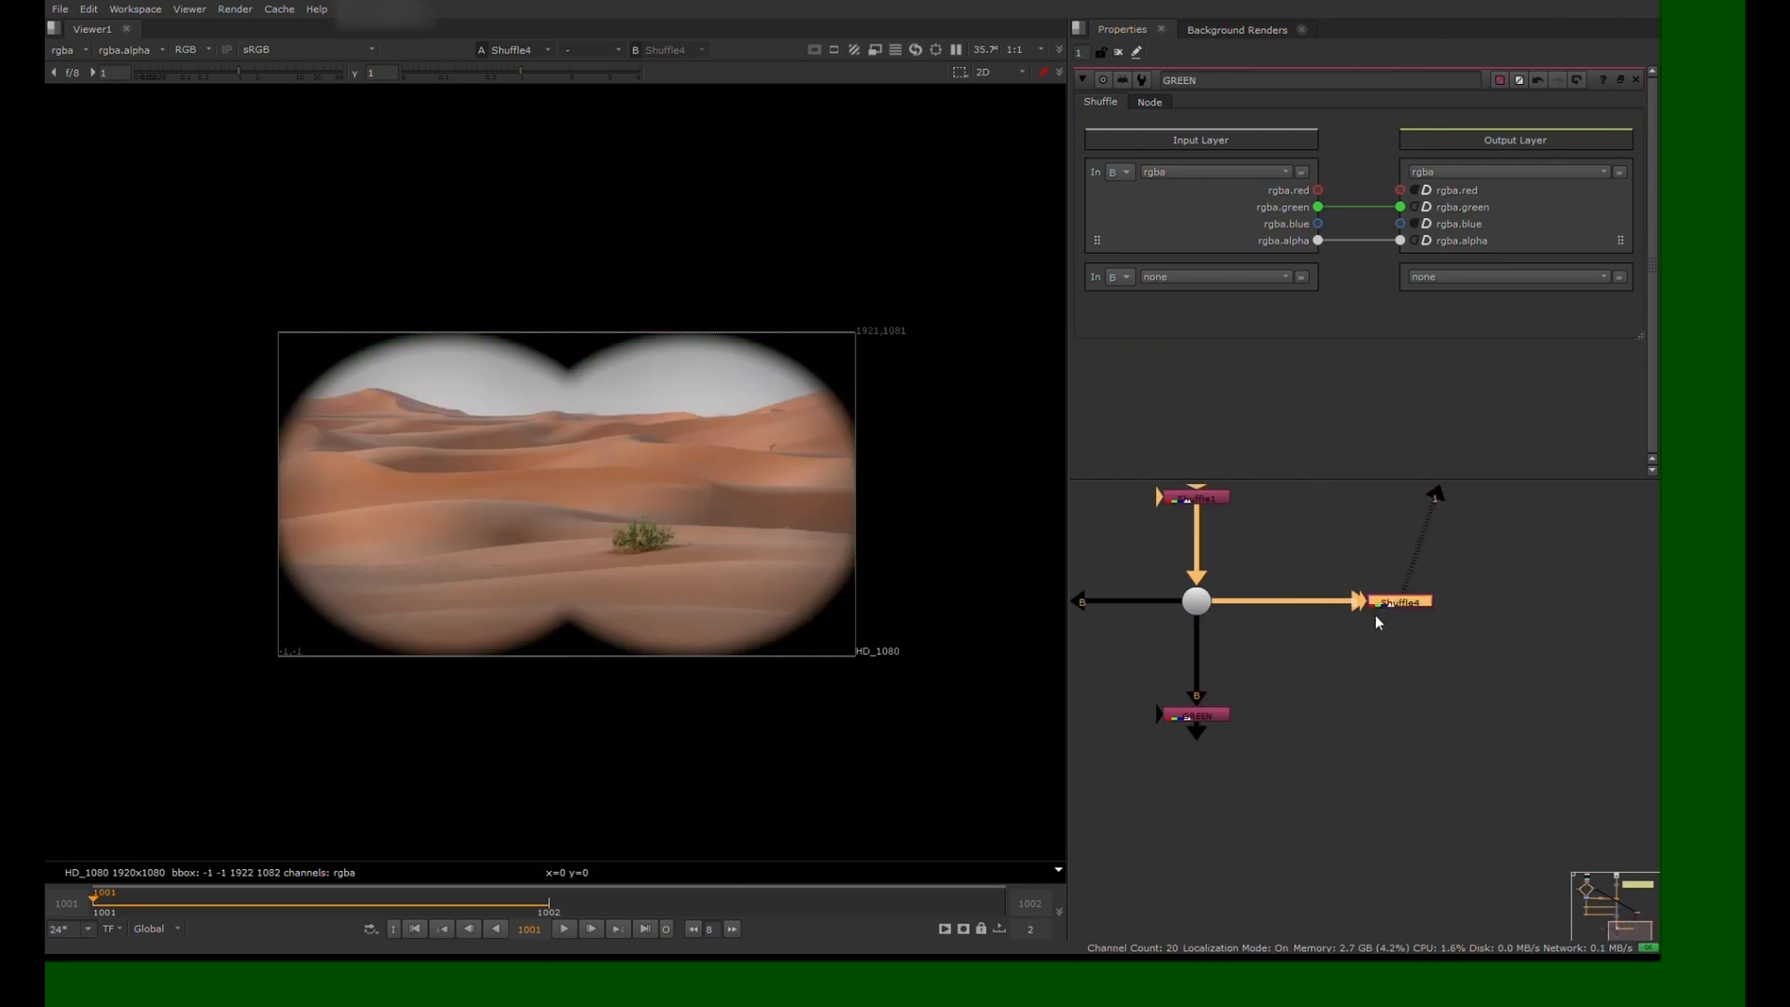
{"action": "double_click", "coordinate": [1401, 602]}
{"action": "double_click", "coordinate": [1189, 81]}
{"action": "type", "text": "BLUE"}
{"action": "left_click", "coordinate": [1379, 190]}
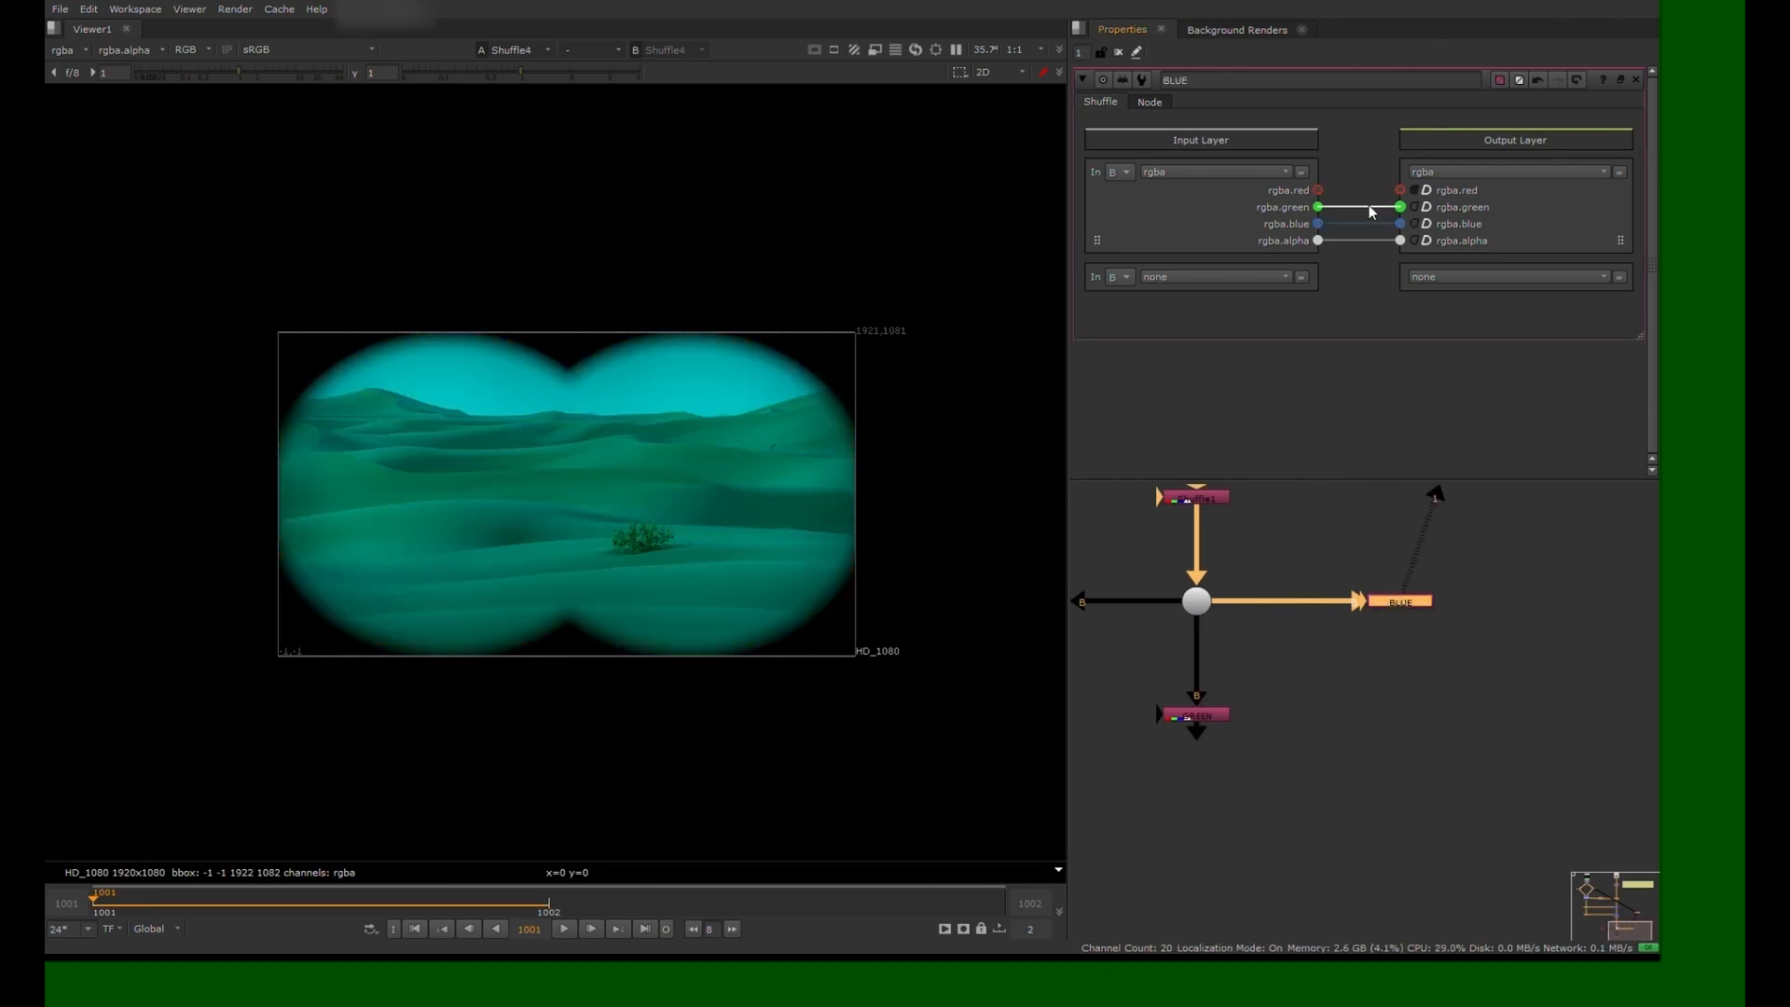
{"action": "left_click", "coordinate": [1380, 207]}
Add a Transform below the RED Shuffle, set its scale to 1.001 and view the result at 100%
{"action": "middle_click_drag", "start_coordinate": [1077, 626], "coordinate": [1229, 593]}
{"action": "left_click", "coordinate": [1161, 569]}
{"action": "key", "text": "t"}
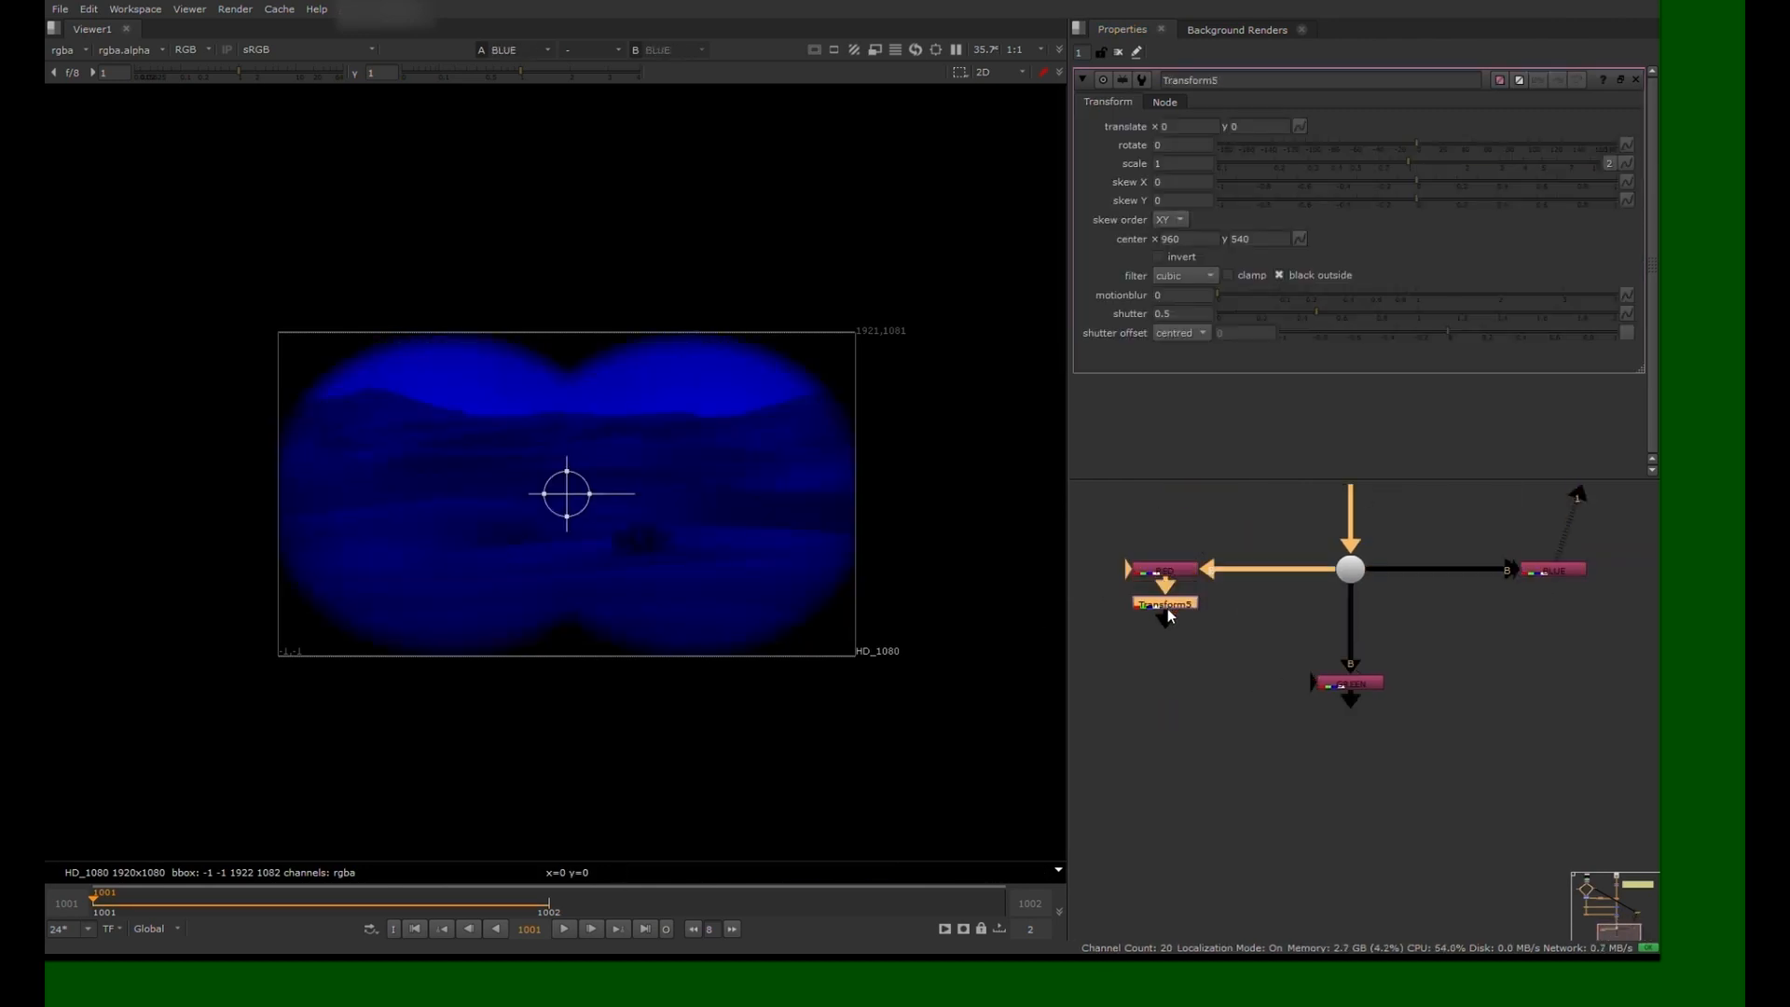
{"action": "left_click", "coordinate": [1185, 168]}
{"action": "type", "text": ".001"}
{"action": "key", "text": "Return"}
{"action": "key", "text": "1"}
{"action": "key", "text": "ctrl+1"}
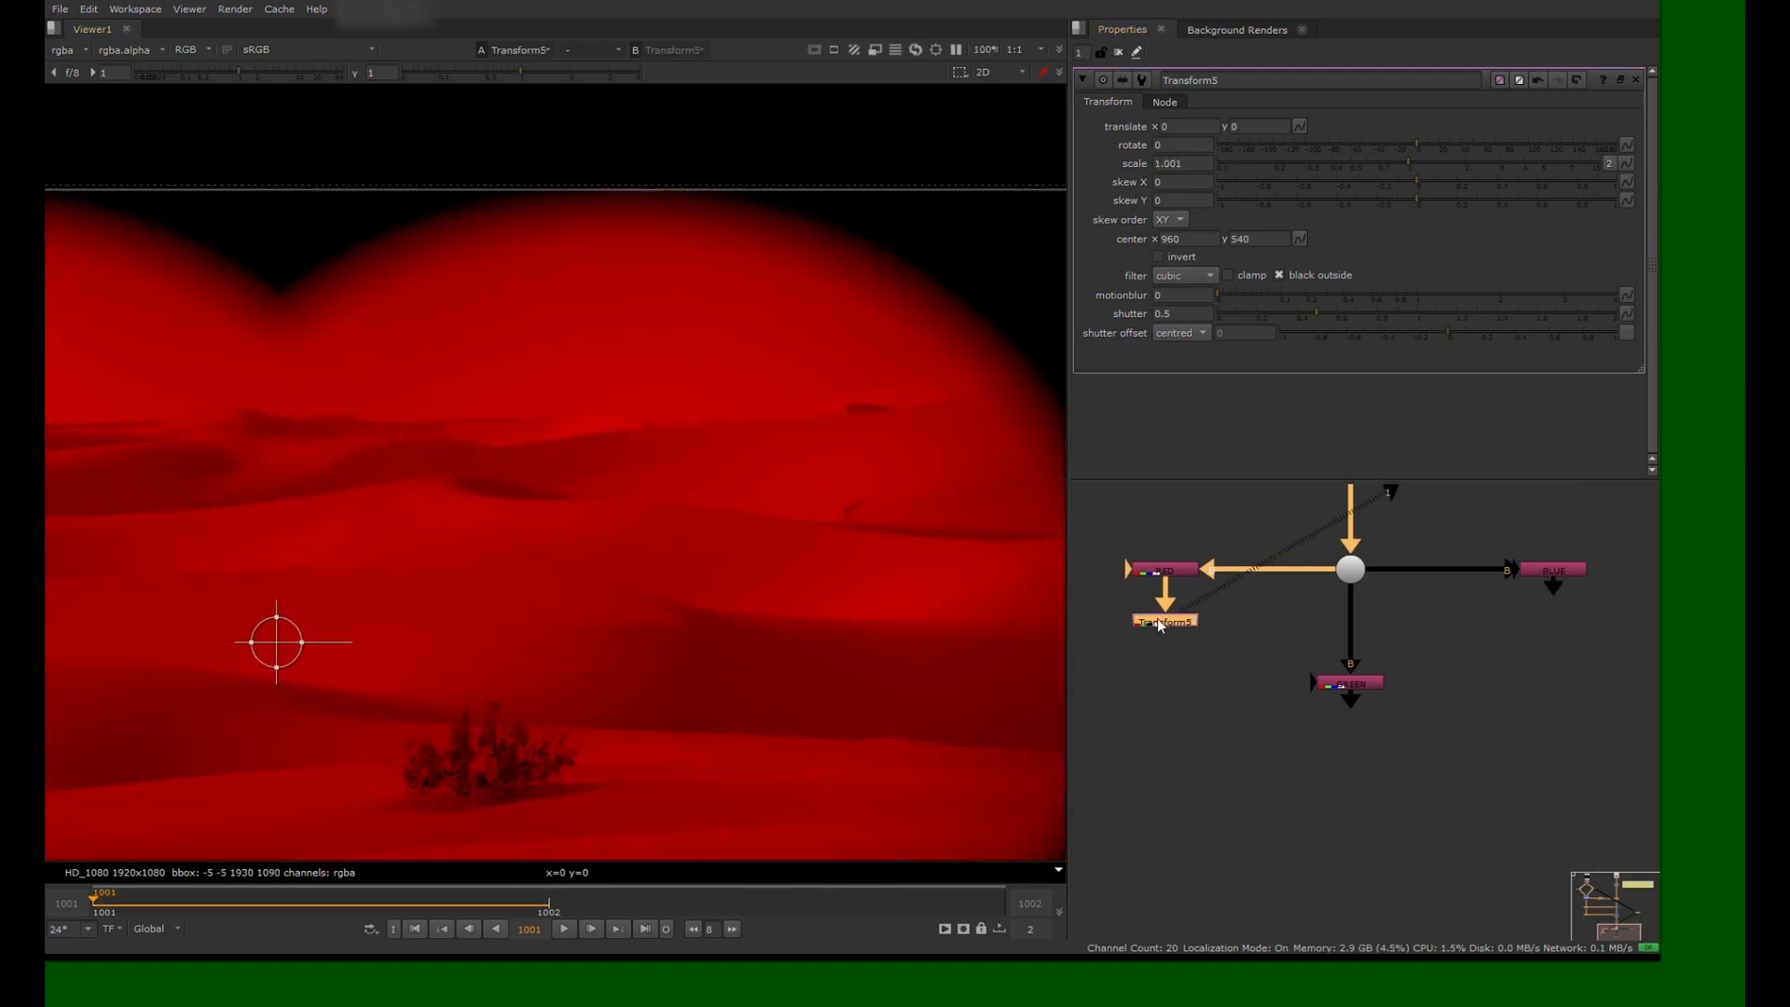
Set the RED Transform's filter to Mitchell and paste copies of the node below the GREEN and BLUE Shuffles
{"action": "left_click_drag", "start_coordinate": [1362, 688], "coordinate": [1362, 641]}
{"action": "left_click", "coordinate": [1178, 360]}
{"action": "left_click", "coordinate": [1177, 623]}
{"action": "key", "text": "ctrl+c"}
{"action": "left_click", "coordinate": [1362, 639]}
{"action": "key", "text": "ctrl+v"}
{"action": "left_click", "coordinate": [1553, 570]}
{"action": "key", "text": "ctrl+v"}
{"action": "middle_click_drag", "start_coordinate": [1260, 683], "coordinate": [1245, 618]}
Add a Merge set to plus below the RED branch and route the GREEN branch into it through a Dot
{"action": "scroll", "coordinate": [1248, 626], "scroll_direction": "down", "scroll_amount": 2}
{"action": "key", "text": "m"}
{"action": "scroll", "coordinate": [1171, 684], "scroll_direction": "up", "scroll_amount": 4}
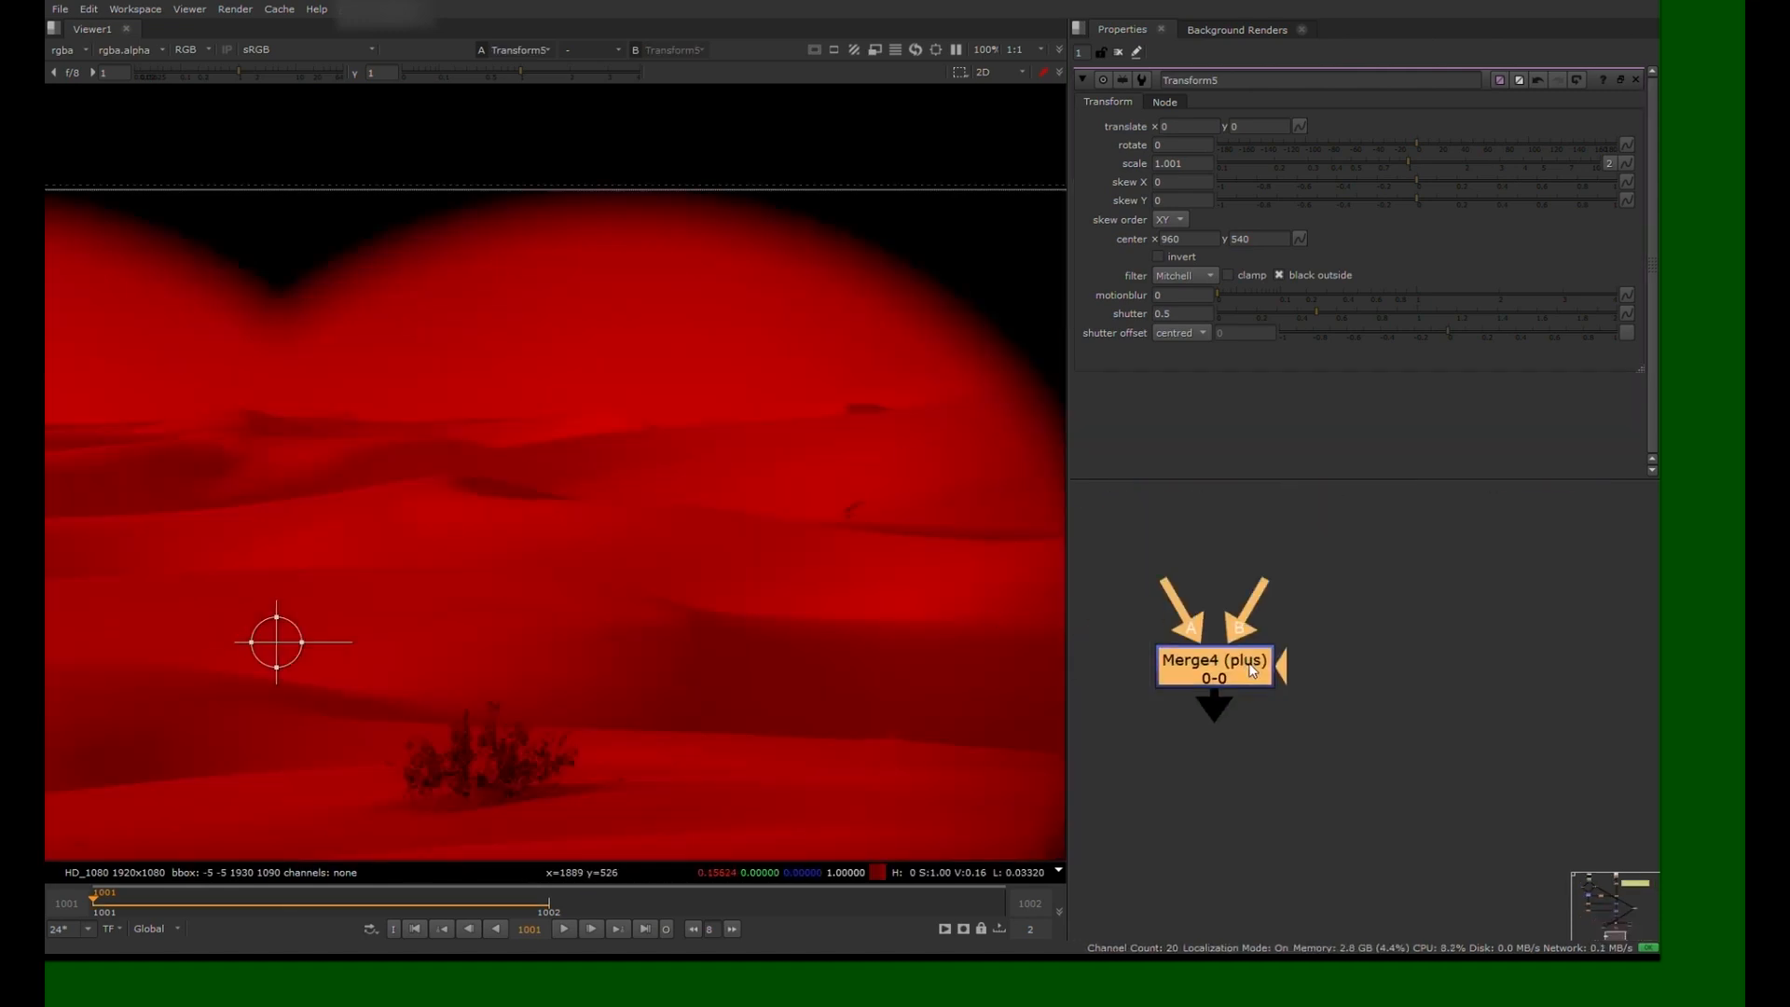
{"action": "left_click", "coordinate": [1186, 127]}
{"action": "left_click", "coordinate": [1173, 165]}
{"action": "left_click_drag", "start_coordinate": [1334, 590], "coordinate": [1267, 527]}
{"action": "left_click_drag", "start_coordinate": [1329, 631], "coordinate": [1403, 537]}
{"action": "left_click_drag", "start_coordinate": [1348, 592], "coordinate": [1403, 644], "text": "ctrl"}
Paste a second plus Merge below the first and route the BLUE branch into it through a Dot
{"action": "left_click", "coordinate": [1267, 643]}
{"action": "key", "text": "ctrl+v"}
{"action": "key", "text": "1"}
{"action": "left_click_drag", "start_coordinate": [1250, 687], "coordinate": [1552, 512]}
{"action": "left_click_drag", "start_coordinate": [1414, 614], "coordinate": [1552, 717], "text": "ctrl"}
{"action": "left_click_drag", "start_coordinate": [1323, 696], "coordinate": [1186, 768]}
{"action": "key", "text": "1"}
{"action": "middle_click_drag", "start_coordinate": [649, 610], "coordinate": [803, 579]}
{"action": "scroll", "coordinate": [803, 579], "scroll_direction": "down", "scroll_amount": 3}
{"action": "left_click_drag", "start_coordinate": [1324, 695], "coordinate": [1297, 708]}
View the recombined channels at the last Merge and set the RED Transform's scale to 1.025
{"action": "middle_click_drag", "start_coordinate": [1348, 491], "coordinate": [1249, 647]}
{"action": "key", "text": "2"}
{"action": "key", "text": "1"}
{"action": "double_click", "coordinate": [1169, 681]}
{"action": "scroll", "coordinate": [503, 688], "scroll_direction": "up", "scroll_amount": 1}
{"action": "middle_click_drag", "start_coordinate": [603, 235], "coordinate": [747, 528]}
{"action": "scroll", "coordinate": [748, 528], "scroll_direction": "up", "scroll_amount": 1}
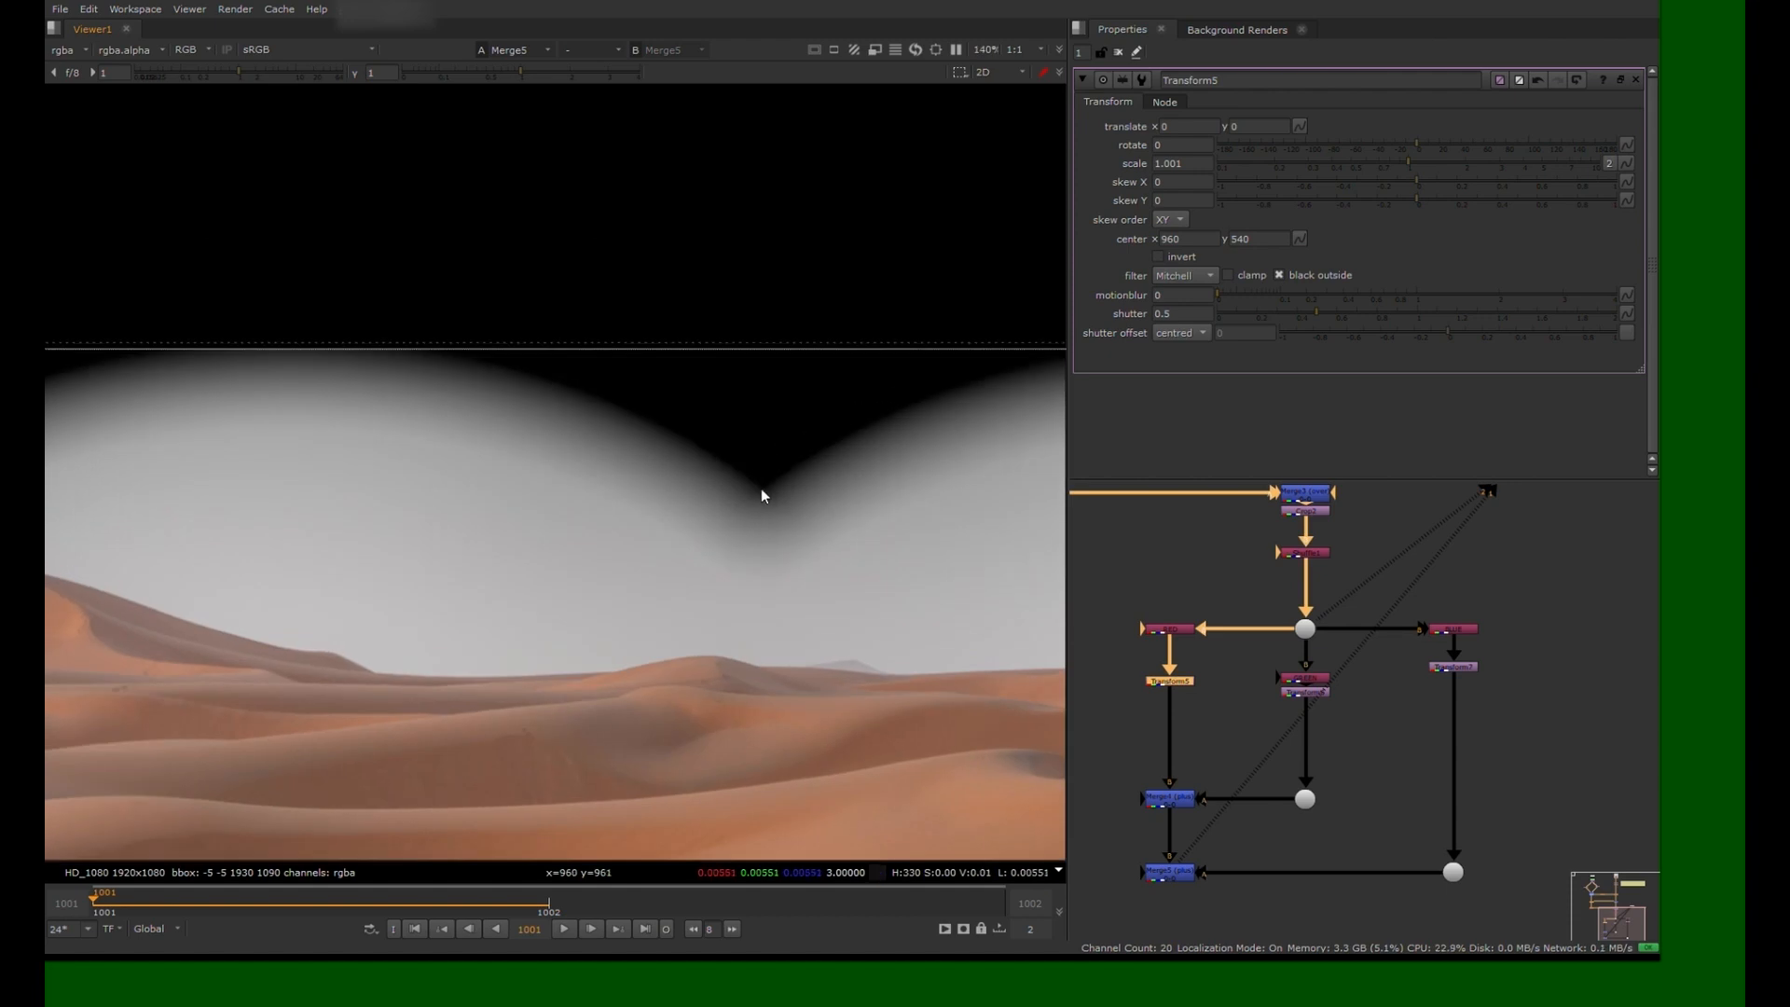
{"action": "scroll", "coordinate": [1203, 658], "scroll_direction": "up", "scroll_amount": 2}
{"action": "key", "text": "Up"}
{"action": "key", "text": "Up"}
{"action": "key", "text": "Up"}
{"action": "key", "text": "Up"}
{"action": "key", "text": "Up"}
{"action": "key", "text": "Up"}
{"action": "key", "text": "Up"}
{"action": "key", "text": "Up"}
{"action": "key", "text": "Up"}
{"action": "scroll", "coordinate": [504, 322], "scroll_direction": "down", "scroll_amount": 3}
{"action": "key", "text": "Down"}
{"action": "key", "text": "Down"}
{"action": "key", "text": "Down"}
{"action": "key", "text": "Down"}
{"action": "key", "text": "Down"}
{"action": "key", "text": "Down"}
{"action": "key", "text": "Down"}
{"action": "key", "text": "Down"}
{"action": "key", "text": "Down"}
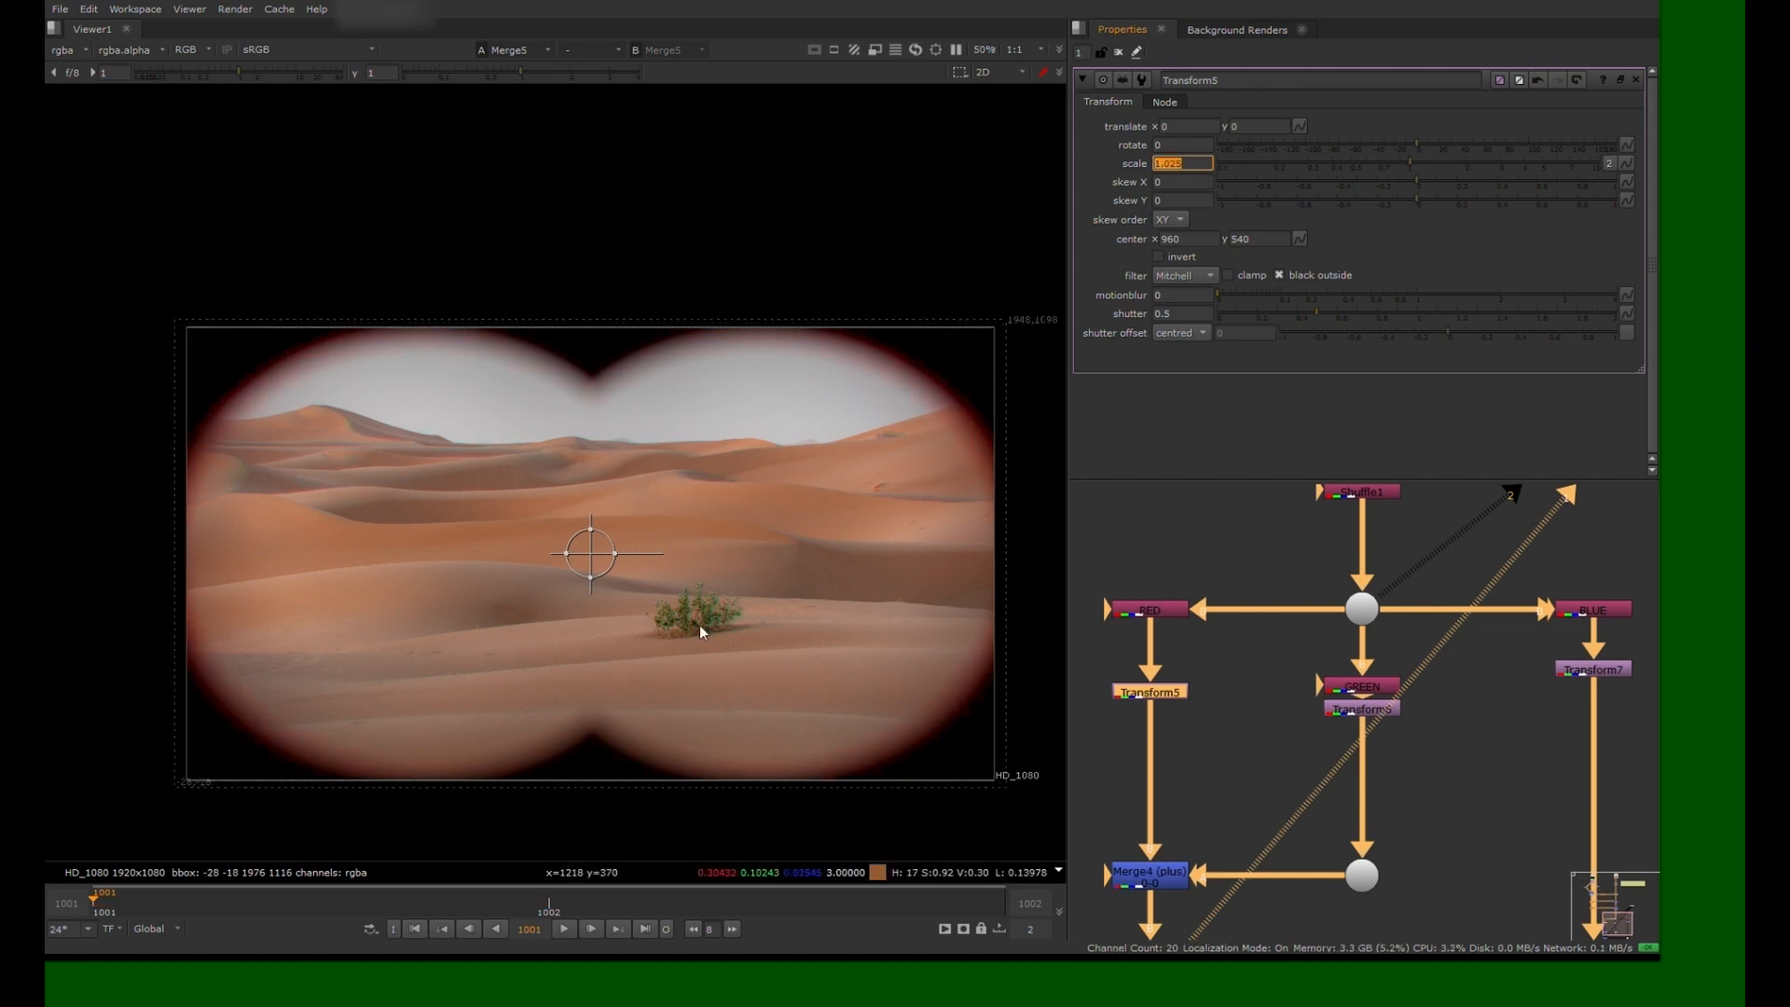
Add a Blur with size 5 directly below the RED Transform
{"action": "key", "text": "ctrl+shift+a"}
{"action": "scroll", "coordinate": [760, 524], "scroll_direction": "up", "scroll_amount": 5}
{"action": "middle_click_drag", "start_coordinate": [792, 556], "coordinate": [883, 647]}
{"action": "scroll", "coordinate": [579, 384], "scroll_direction": "down", "scroll_amount": 4}
{"action": "scroll", "coordinate": [570, 382], "scroll_direction": "up", "scroll_amount": 3}
{"action": "middle_click_drag", "start_coordinate": [570, 383], "coordinate": [954, 592]}
{"action": "scroll", "coordinate": [1203, 548], "scroll_direction": "down", "scroll_amount": 2}
{"action": "middle_click_drag", "start_coordinate": [1203, 548], "coordinate": [1258, 503]}
{"action": "key", "text": "b"}
{"action": "double_click", "coordinate": [1156, 145]}
{"action": "type", "text": "5"}
{"action": "left_click", "coordinate": [1266, 623]}
{"action": "middle_click_drag", "start_coordinate": [1266, 624], "coordinate": [1233, 587]}
Paste copies of the Blur below the GREEN and BLUE Transforms
{"action": "left_click", "coordinate": [1186, 594]}
{"action": "key", "text": "ctrl+c"}
{"action": "left_click", "coordinate": [1345, 589]}
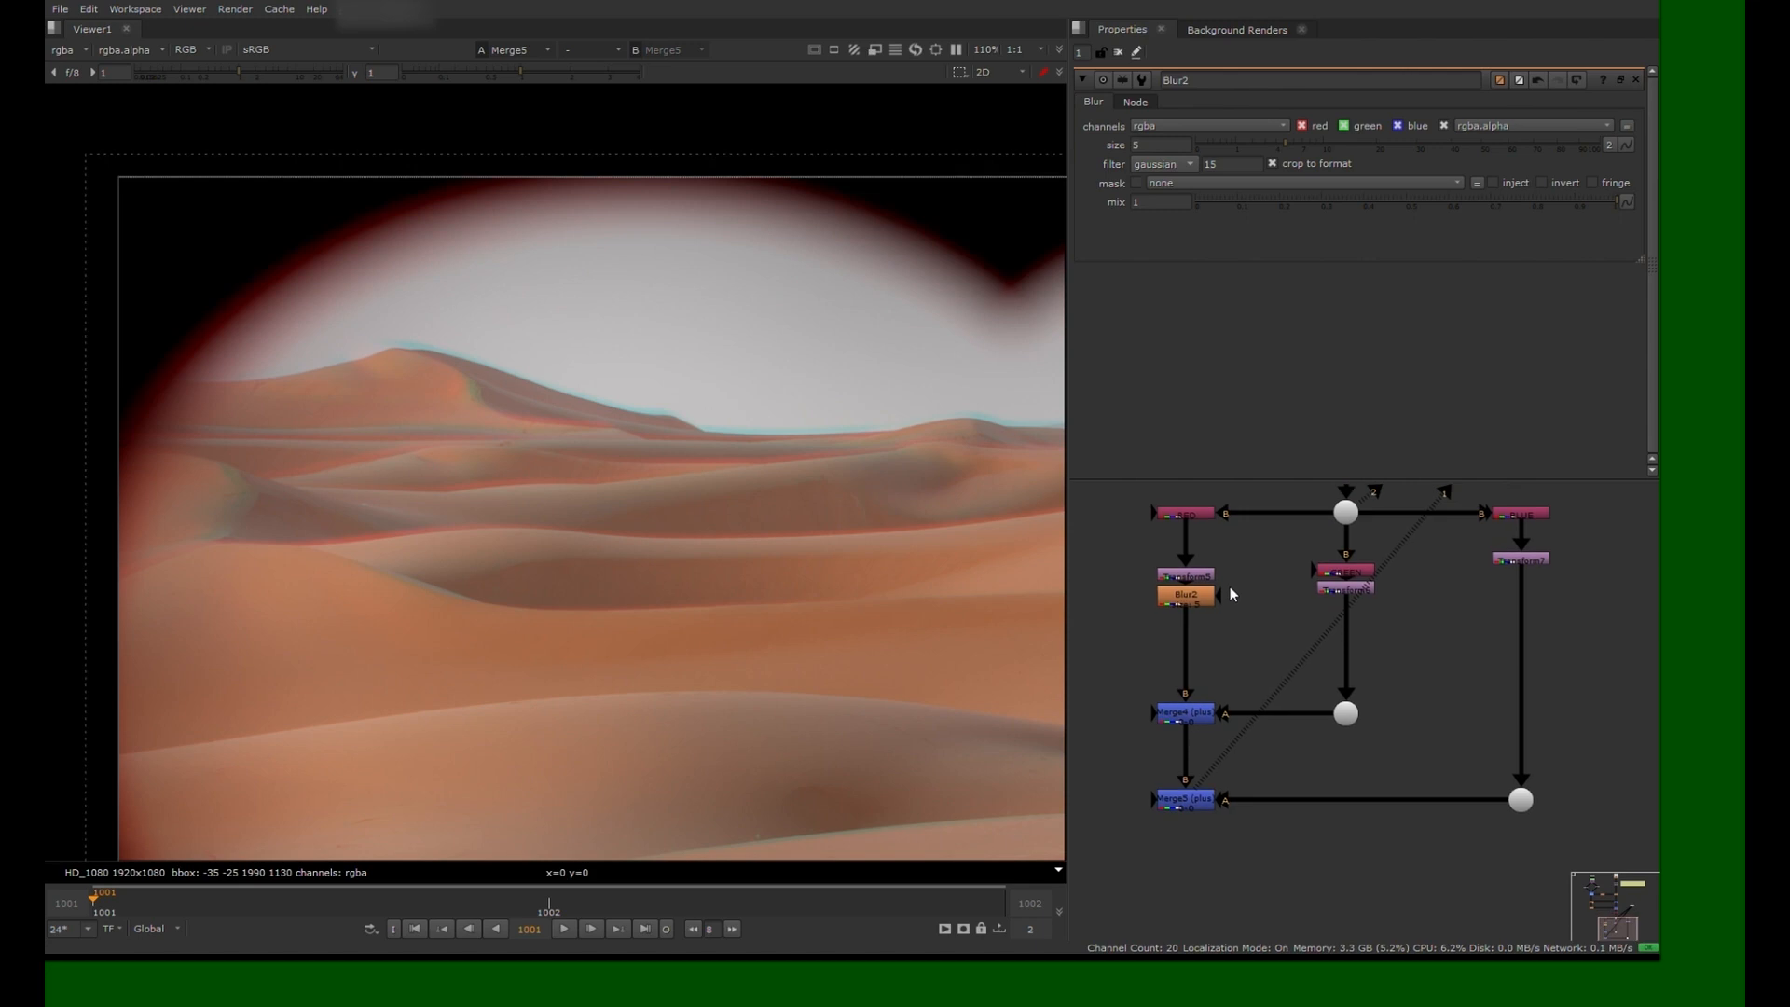
{"action": "key", "text": "ctrl+v"}
{"action": "left_click", "coordinate": [1513, 560]}
{"action": "key", "text": "ctrl+v"}
{"action": "left_click", "coordinate": [1190, 593]}
{"action": "key", "text": "ctrl+a"}
{"action": "scroll", "coordinate": [771, 439], "scroll_direction": "down", "scroll_amount": 4}
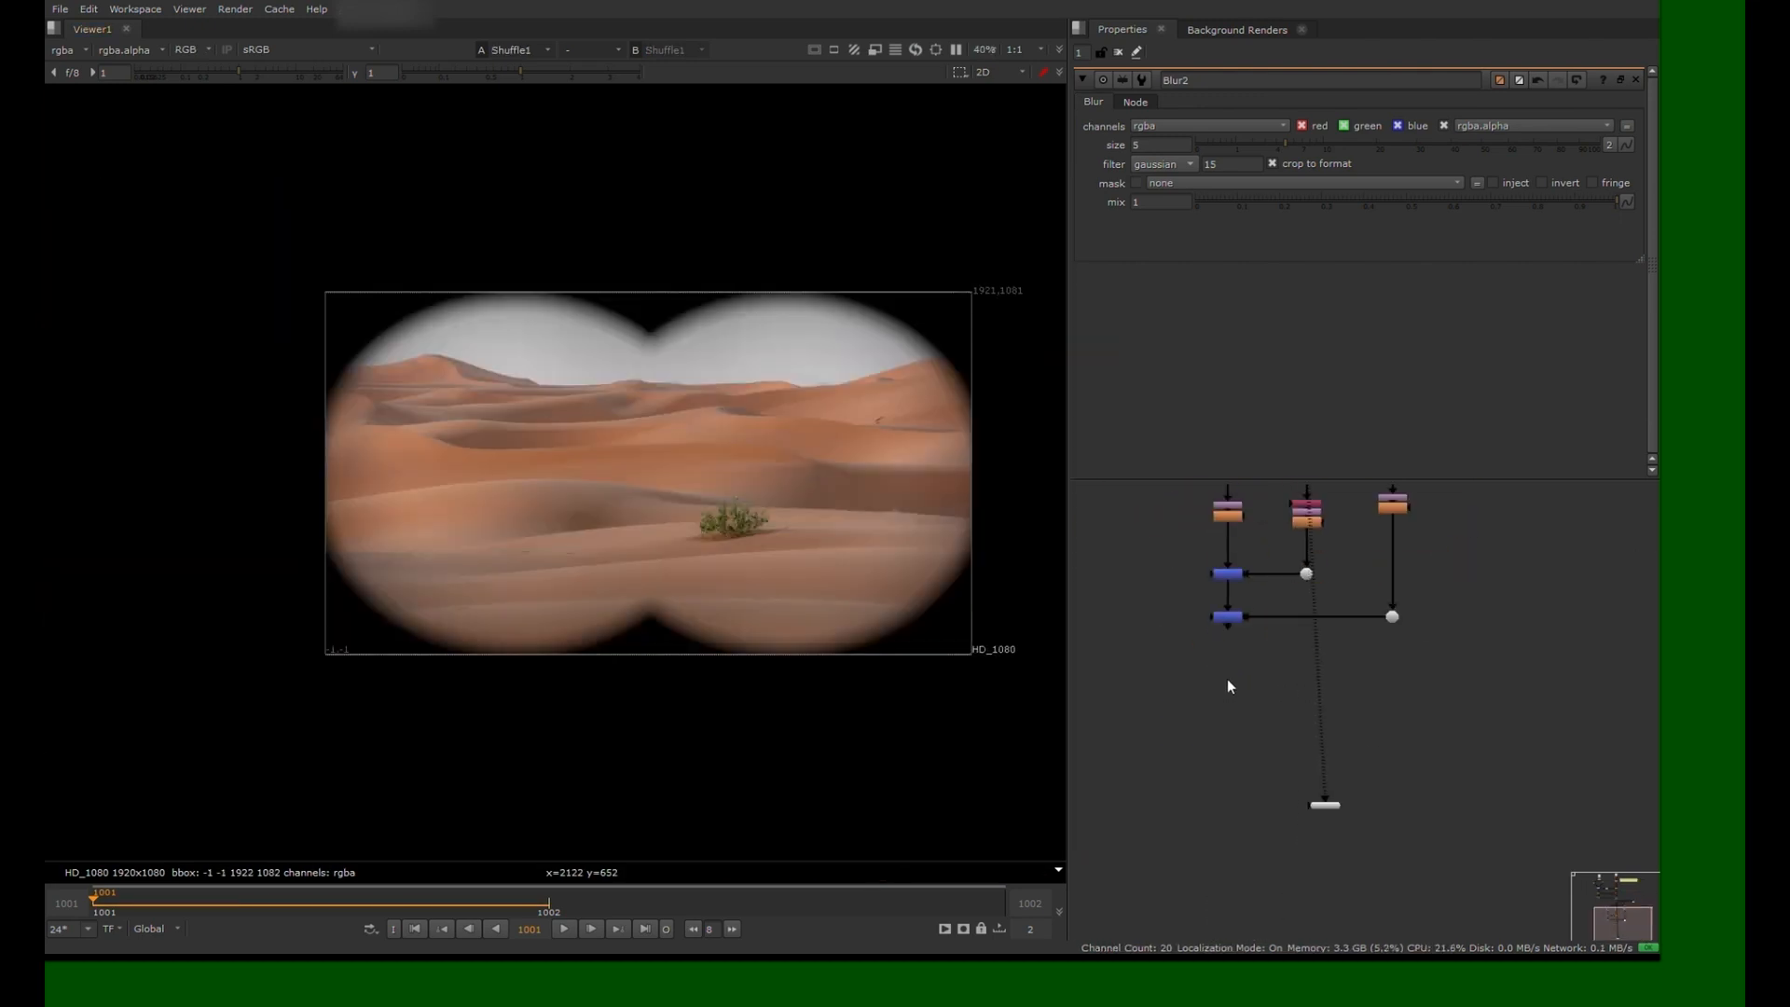
Add a Keymix below the last Merge and route the unsplit Shuffle output into it through Dots
{"action": "left_click_drag", "start_coordinate": [1227, 679], "coordinate": [1238, 632]}
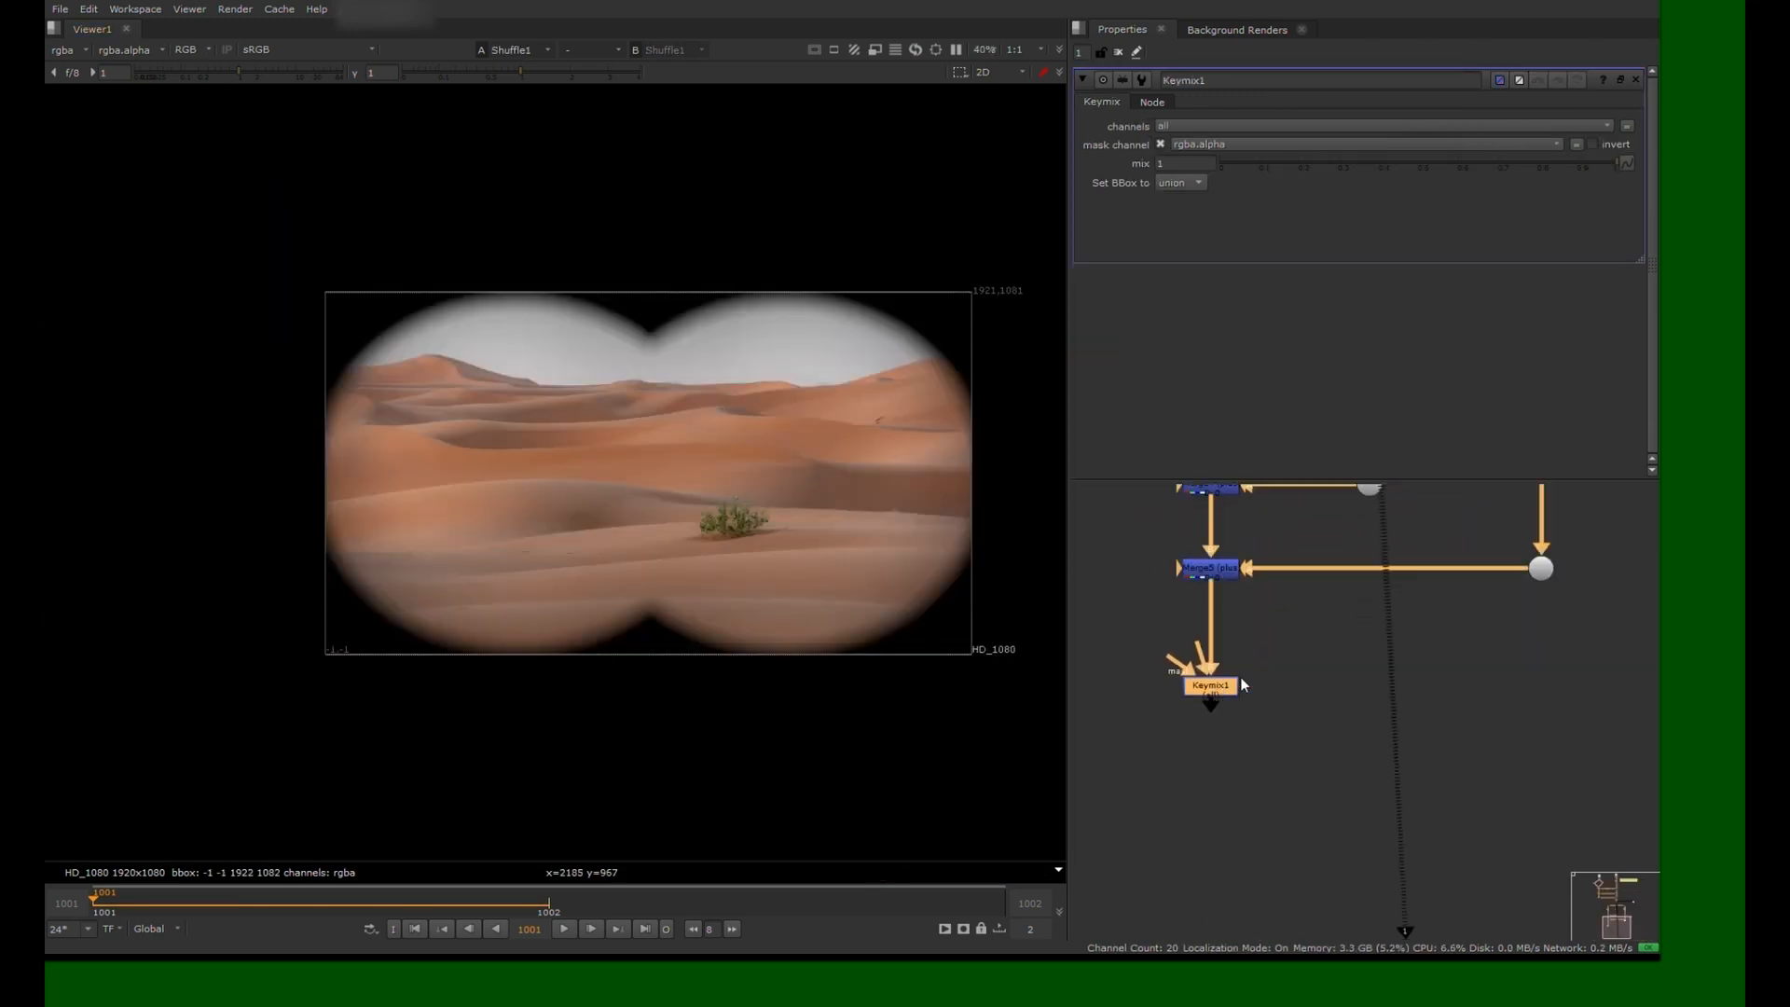
{"action": "left_click_drag", "start_coordinate": [1241, 677], "coordinate": [1315, 647]}
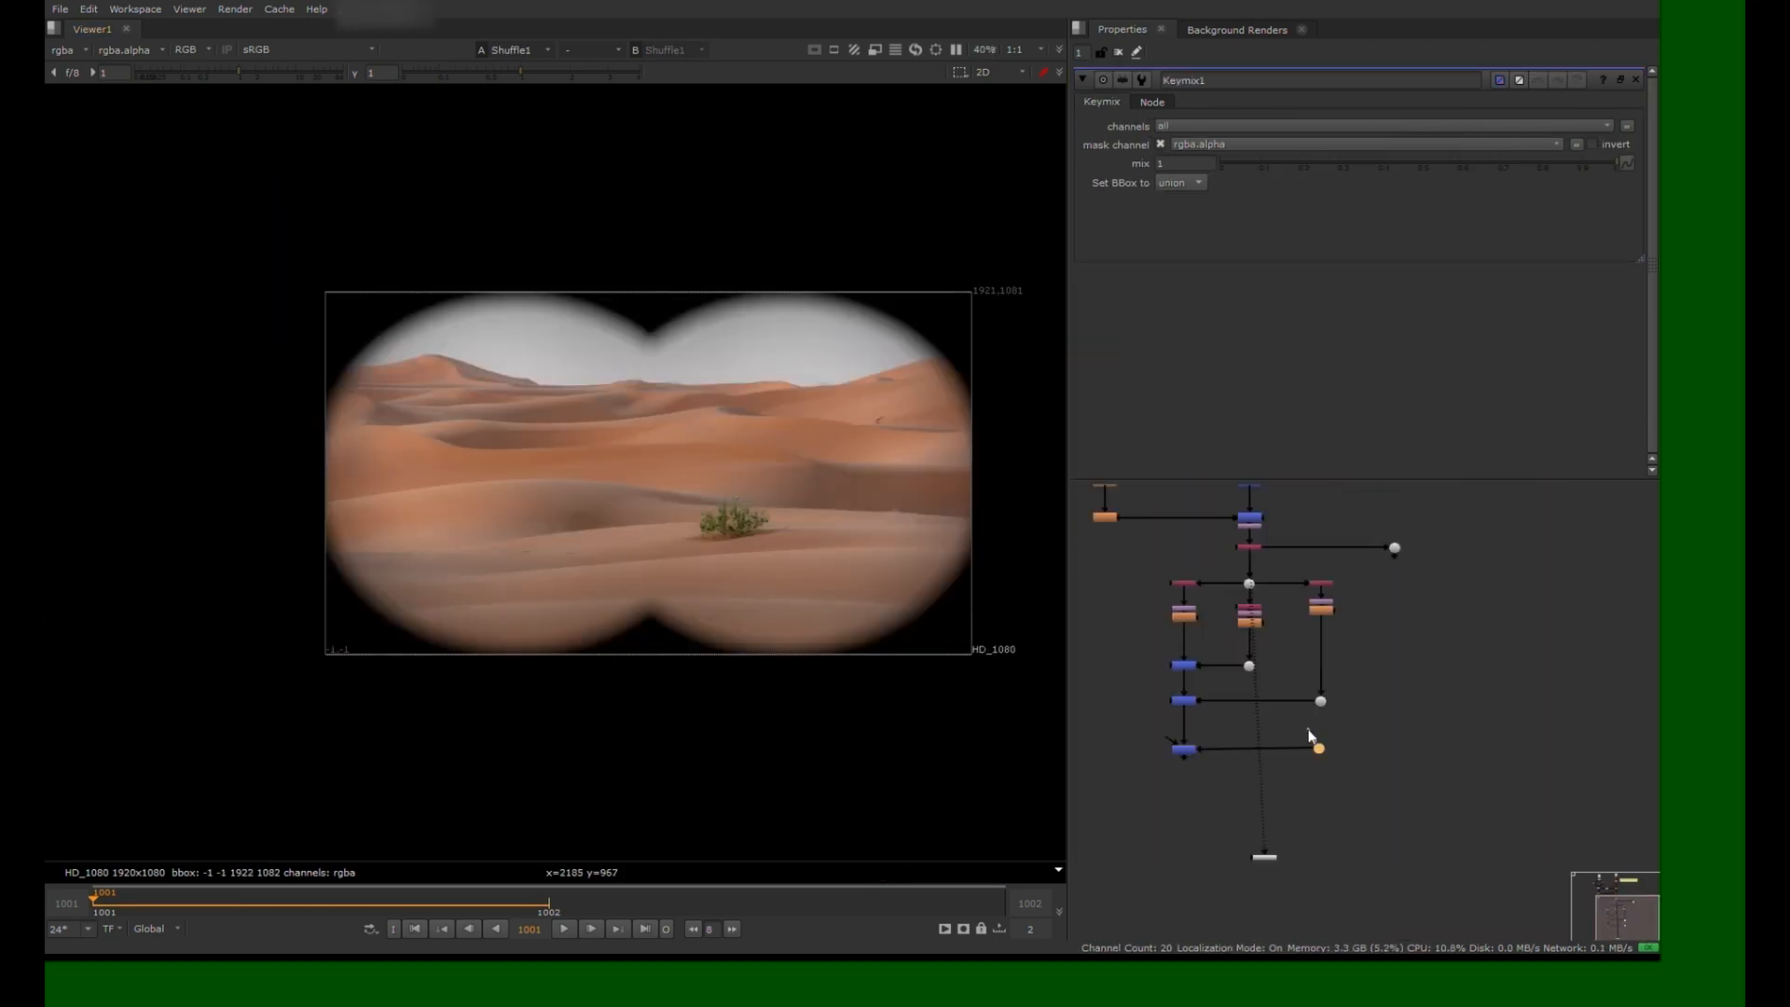
{"action": "left_click_drag", "start_coordinate": [1319, 740], "coordinate": [1378, 758]}
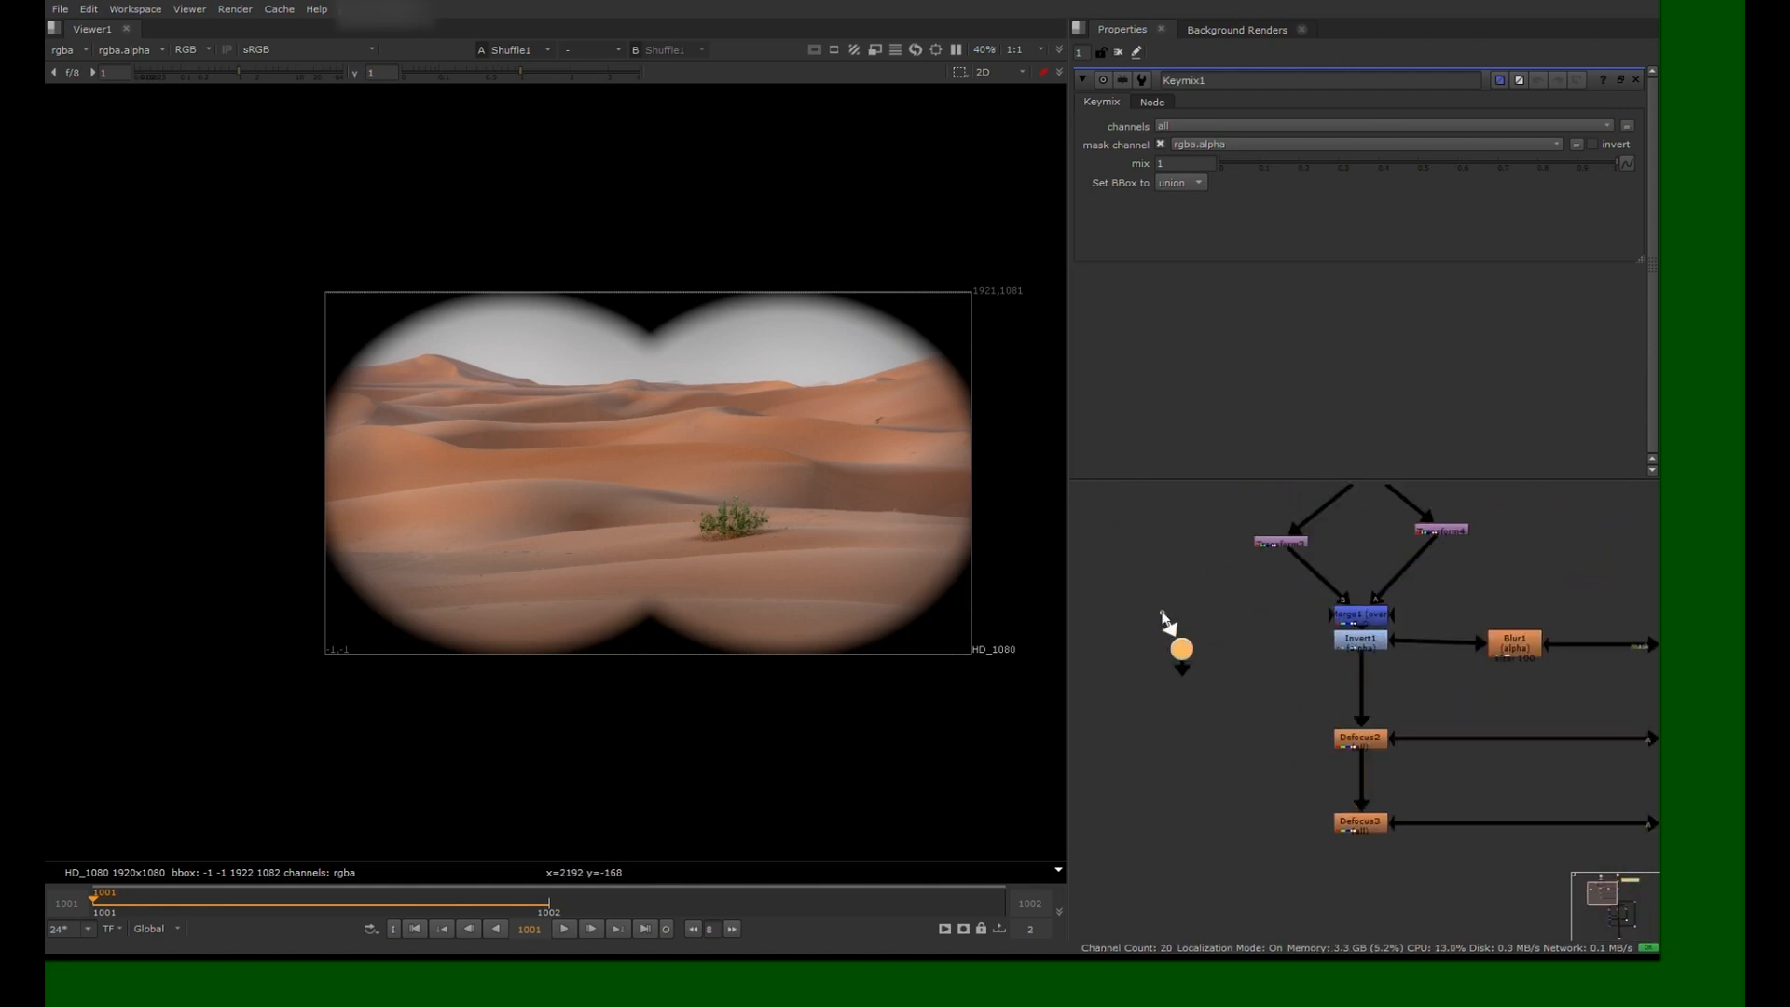
Route the Invert node's alpha through Dots into the Keymix's mask input and view the Invert
{"action": "left_click", "coordinate": [1178, 639]}
{"action": "key", "text": "1"}
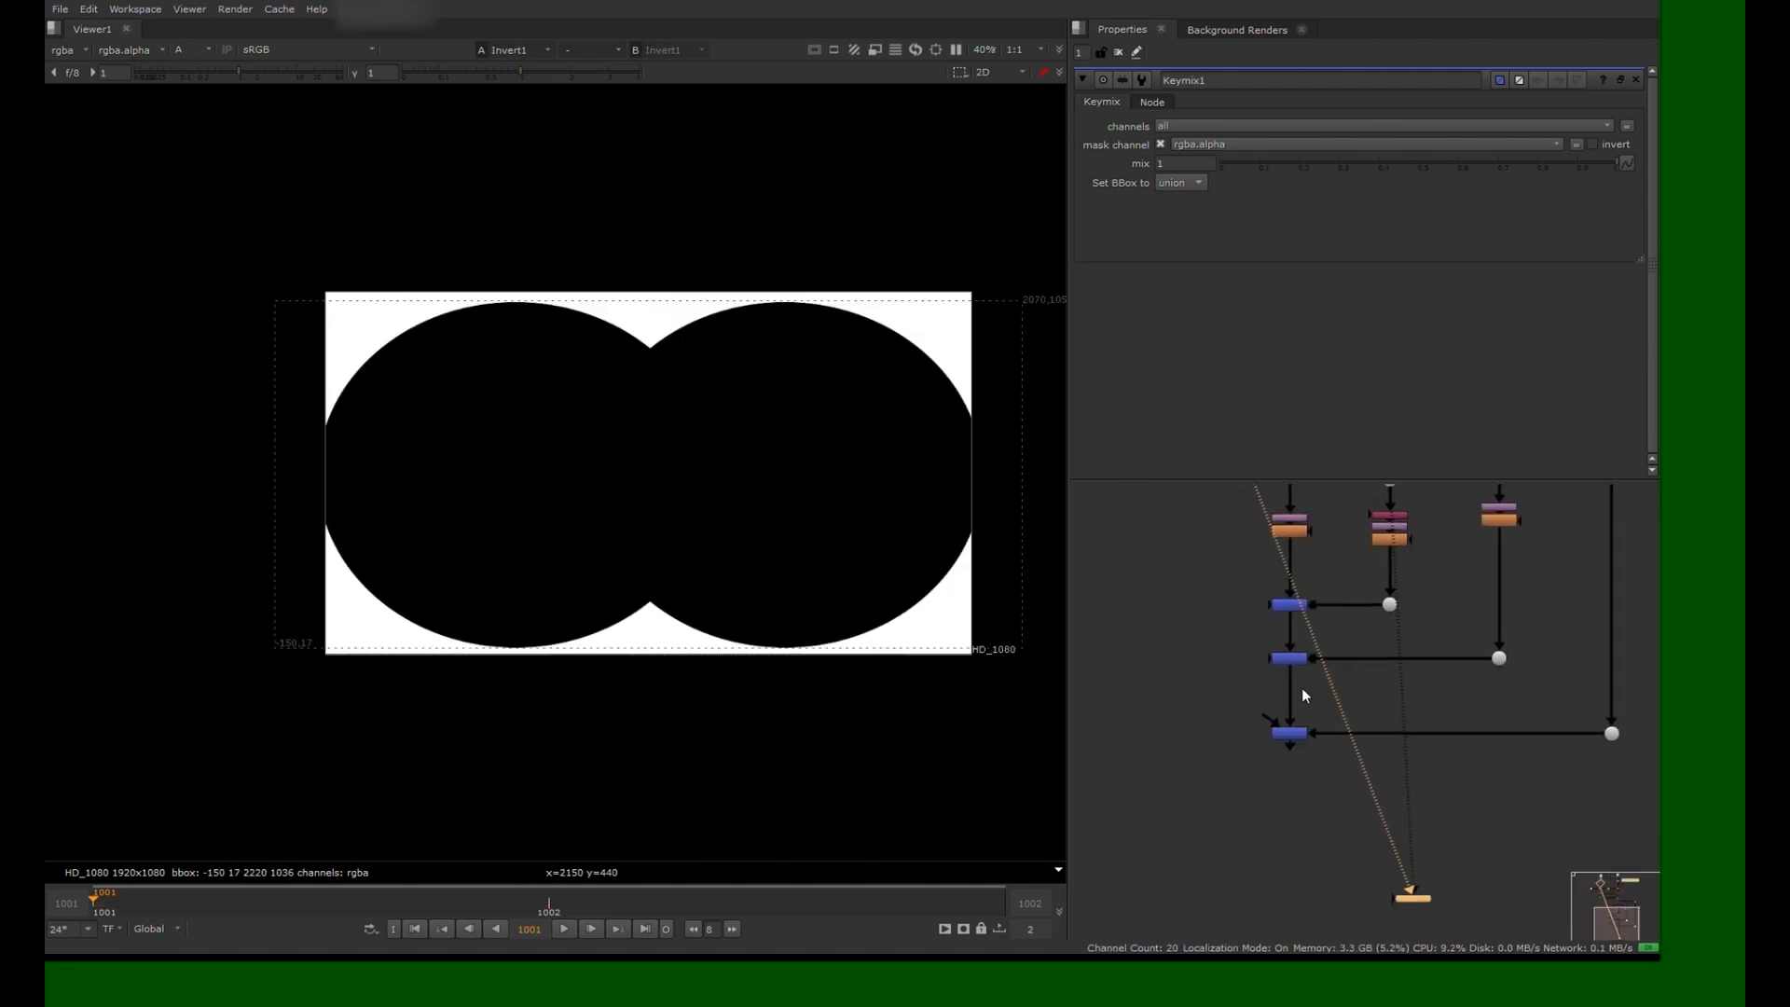
{"action": "scroll", "coordinate": [1302, 686], "scroll_direction": "up", "scroll_amount": 2}
{"action": "scroll", "coordinate": [1299, 711], "scroll_direction": "down", "scroll_amount": 5}
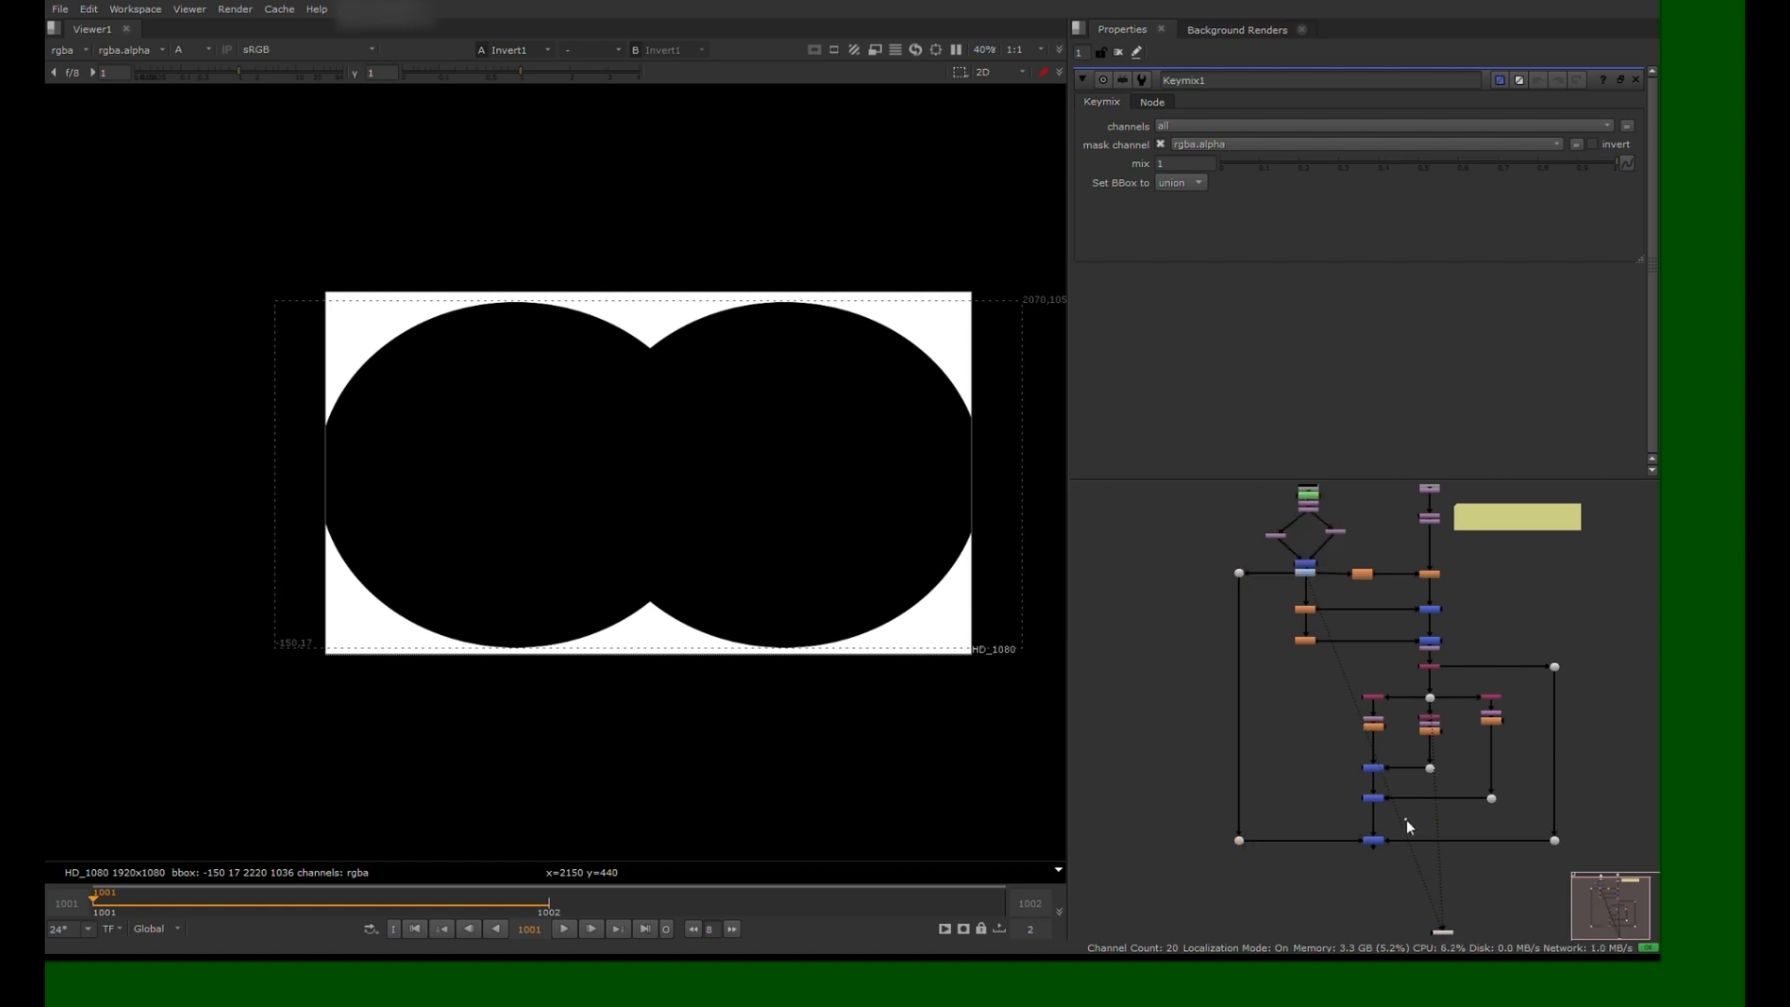
View the Keymix output in colour and examine the bush and the lower edge of the binocular frame
{"action": "left_click", "coordinate": [1374, 840]}
{"action": "key", "text": "1"}
{"action": "key", "text": "a"}
{"action": "scroll", "coordinate": [690, 348], "scroll_direction": "up", "scroll_amount": 3}
{"action": "scroll", "coordinate": [1313, 868], "scroll_direction": "up", "scroll_amount": 2}
{"action": "middle_click_drag", "start_coordinate": [719, 429], "coordinate": [662, 352]}
{"action": "middle_click_drag", "start_coordinate": [1257, 522], "coordinate": [1257, 650]}
{"action": "left_click_drag", "start_coordinate": [1258, 616], "coordinate": [1222, 607]}
{"action": "middle_click_drag", "start_coordinate": [1258, 685], "coordinate": [1215, 695]}
{"action": "scroll", "coordinate": [715, 541], "scroll_direction": "up", "scroll_amount": 5}
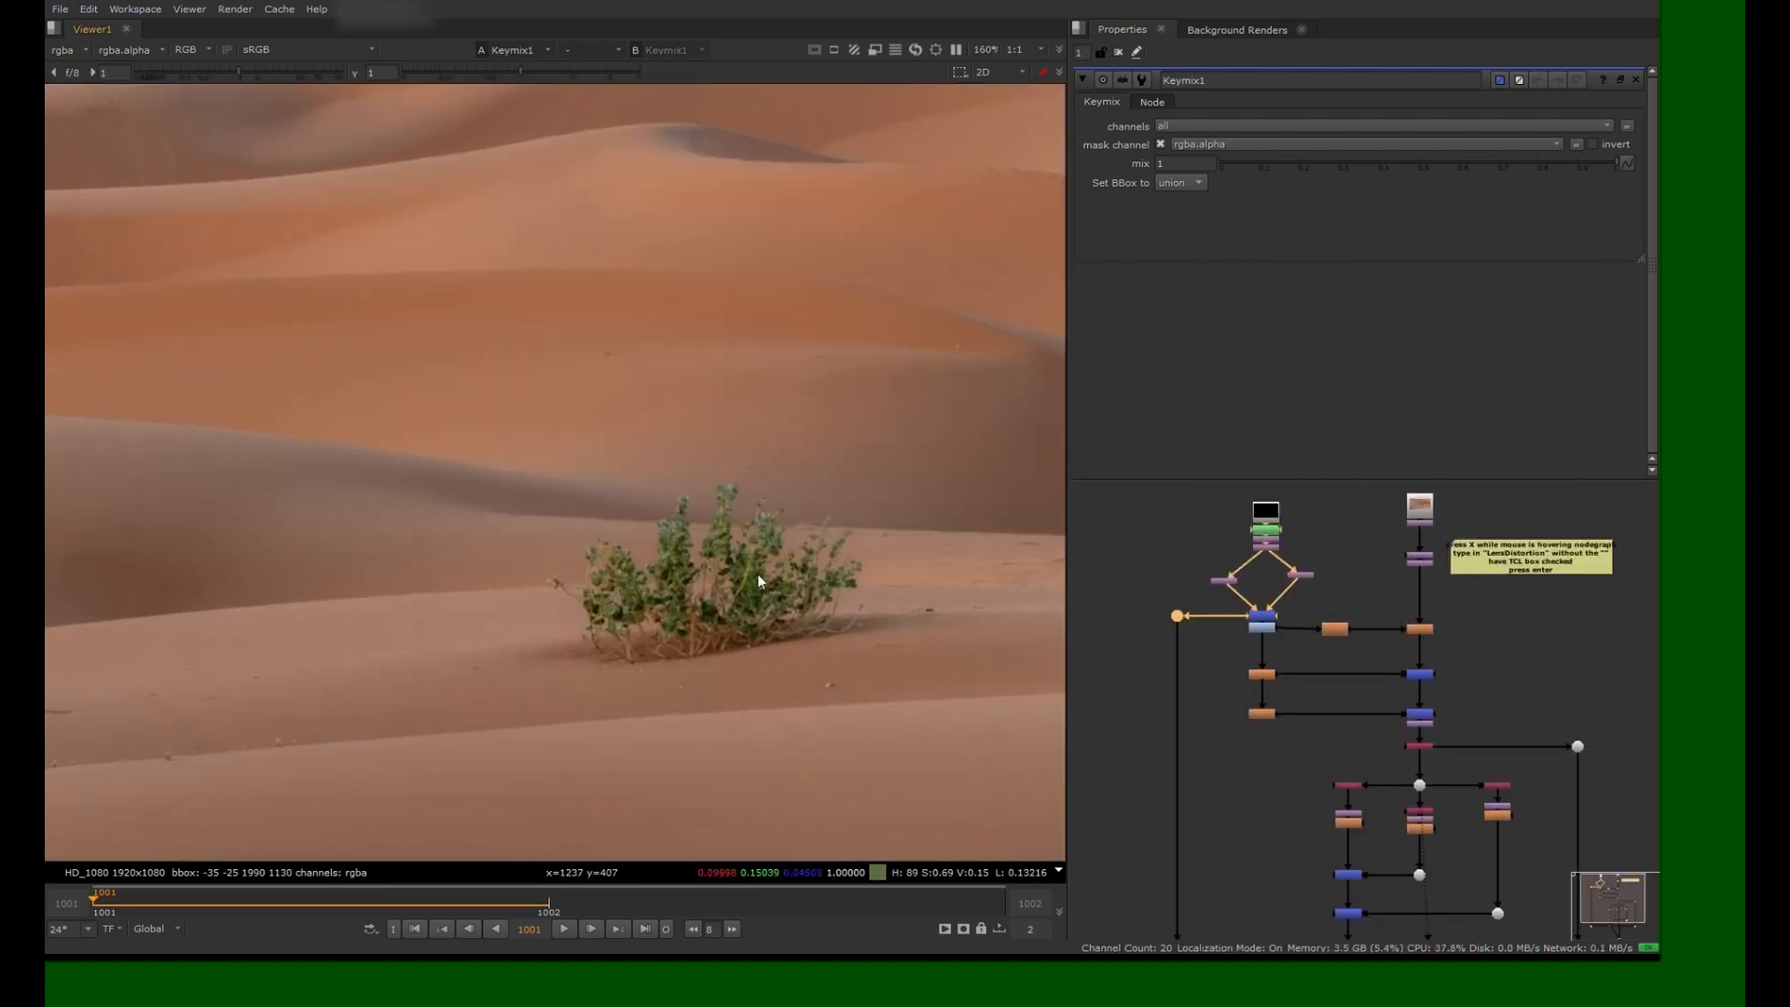
{"action": "middle_click_drag", "start_coordinate": [715, 560], "coordinate": [962, 156]}
Insert a Blur with size 37.5 into the mask line that feeds the Keymix
{"action": "middle_click_drag", "start_coordinate": [1190, 778], "coordinate": [1231, 695]}
{"action": "scroll", "coordinate": [1233, 704], "scroll_direction": "up", "scroll_amount": 3}
{"action": "key", "text": "b"}
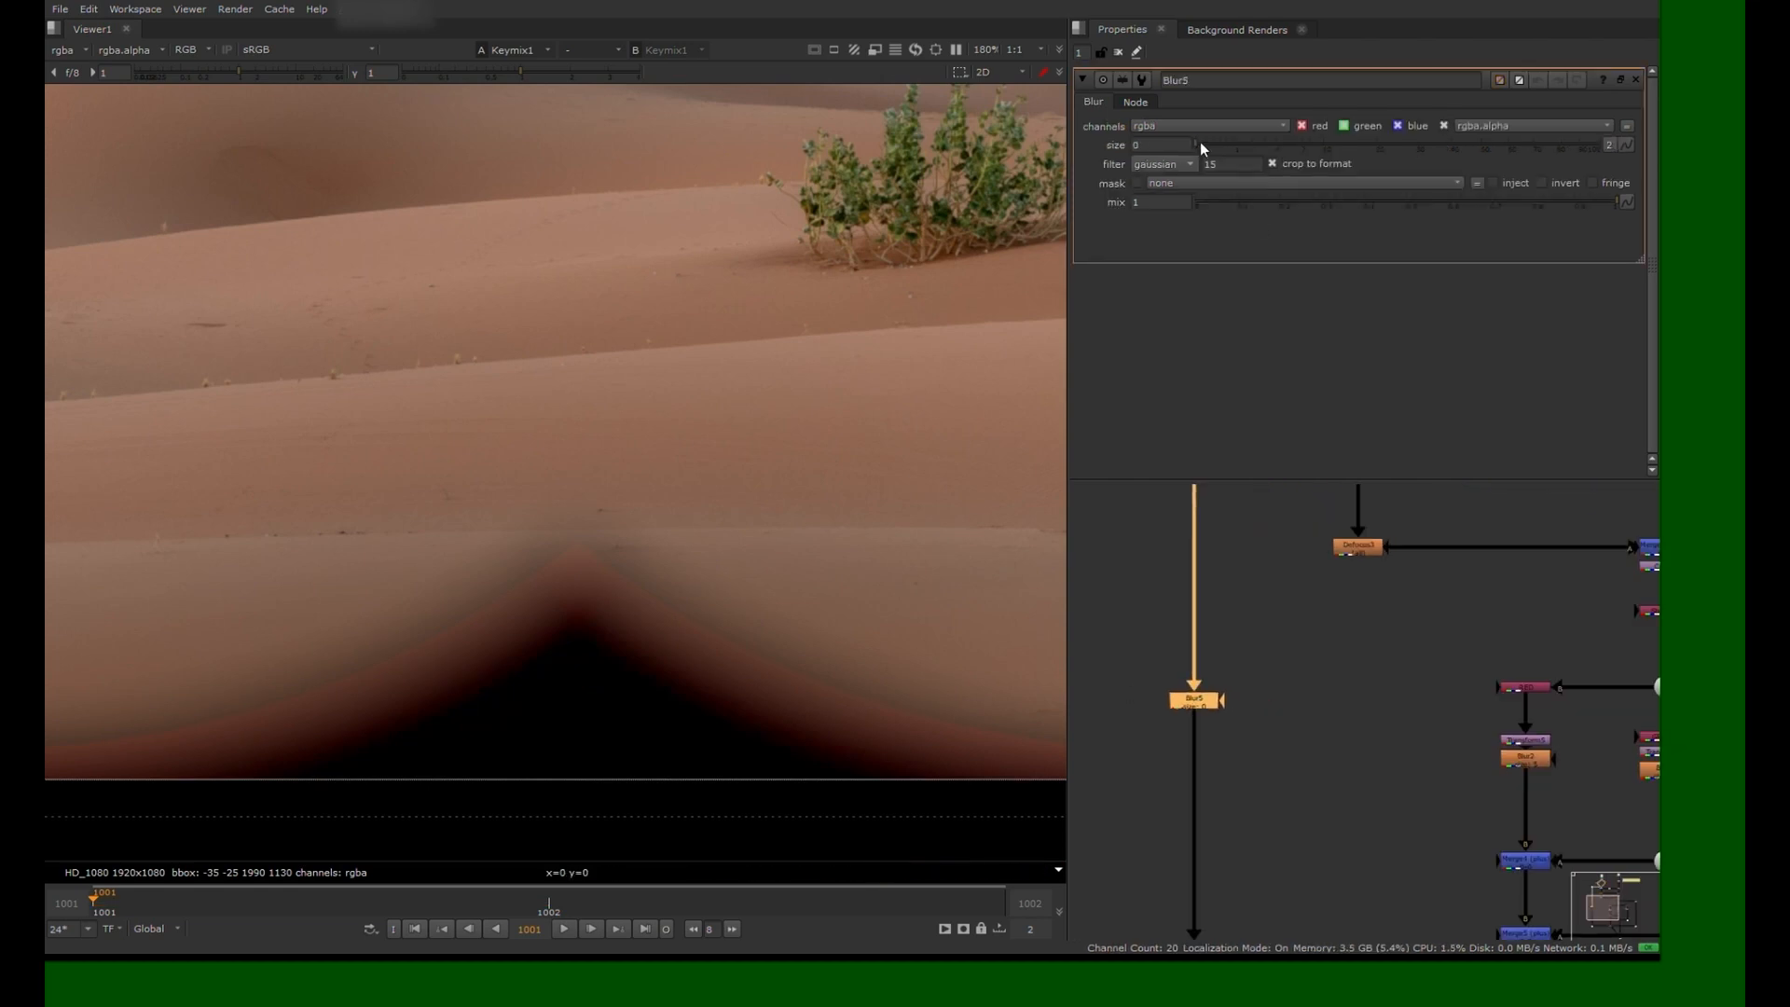
{"action": "left_click_drag", "start_coordinate": [1389, 142], "coordinate": [1443, 144]}
{"action": "scroll", "coordinate": [620, 456], "scroll_direction": "down", "scroll_amount": 3}
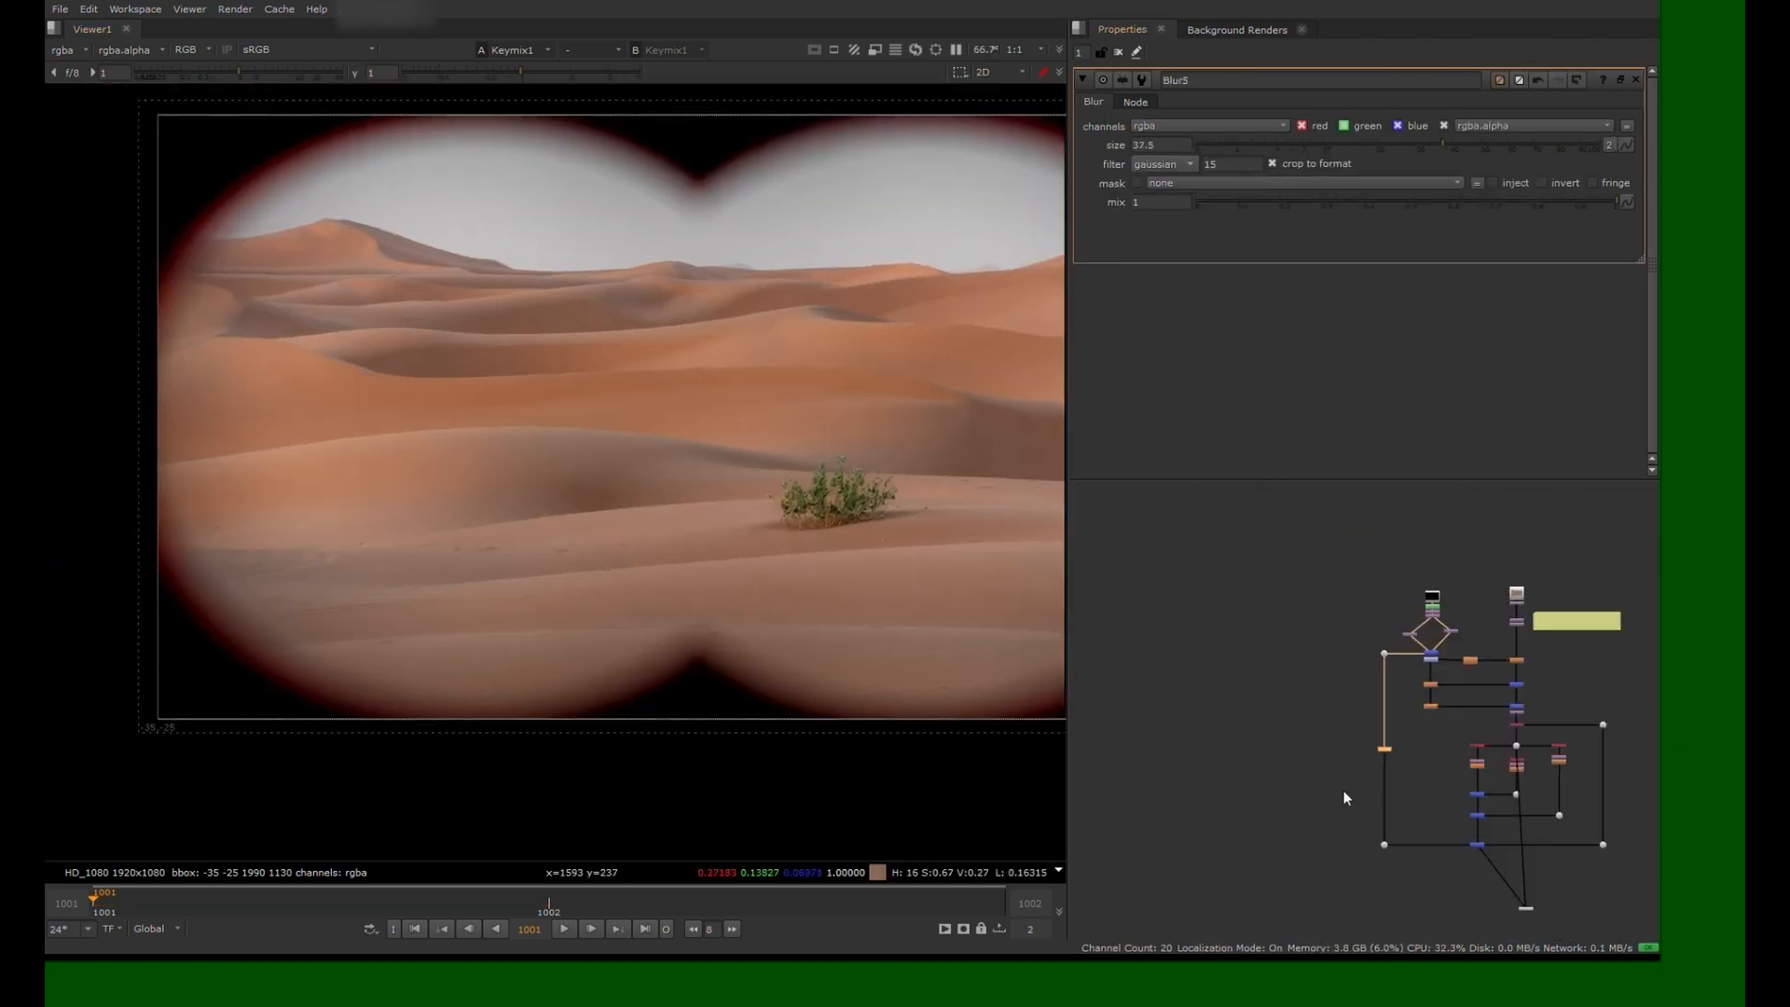
{"action": "scroll", "coordinate": [1302, 636], "scroll_direction": "up", "scroll_amount": 2}
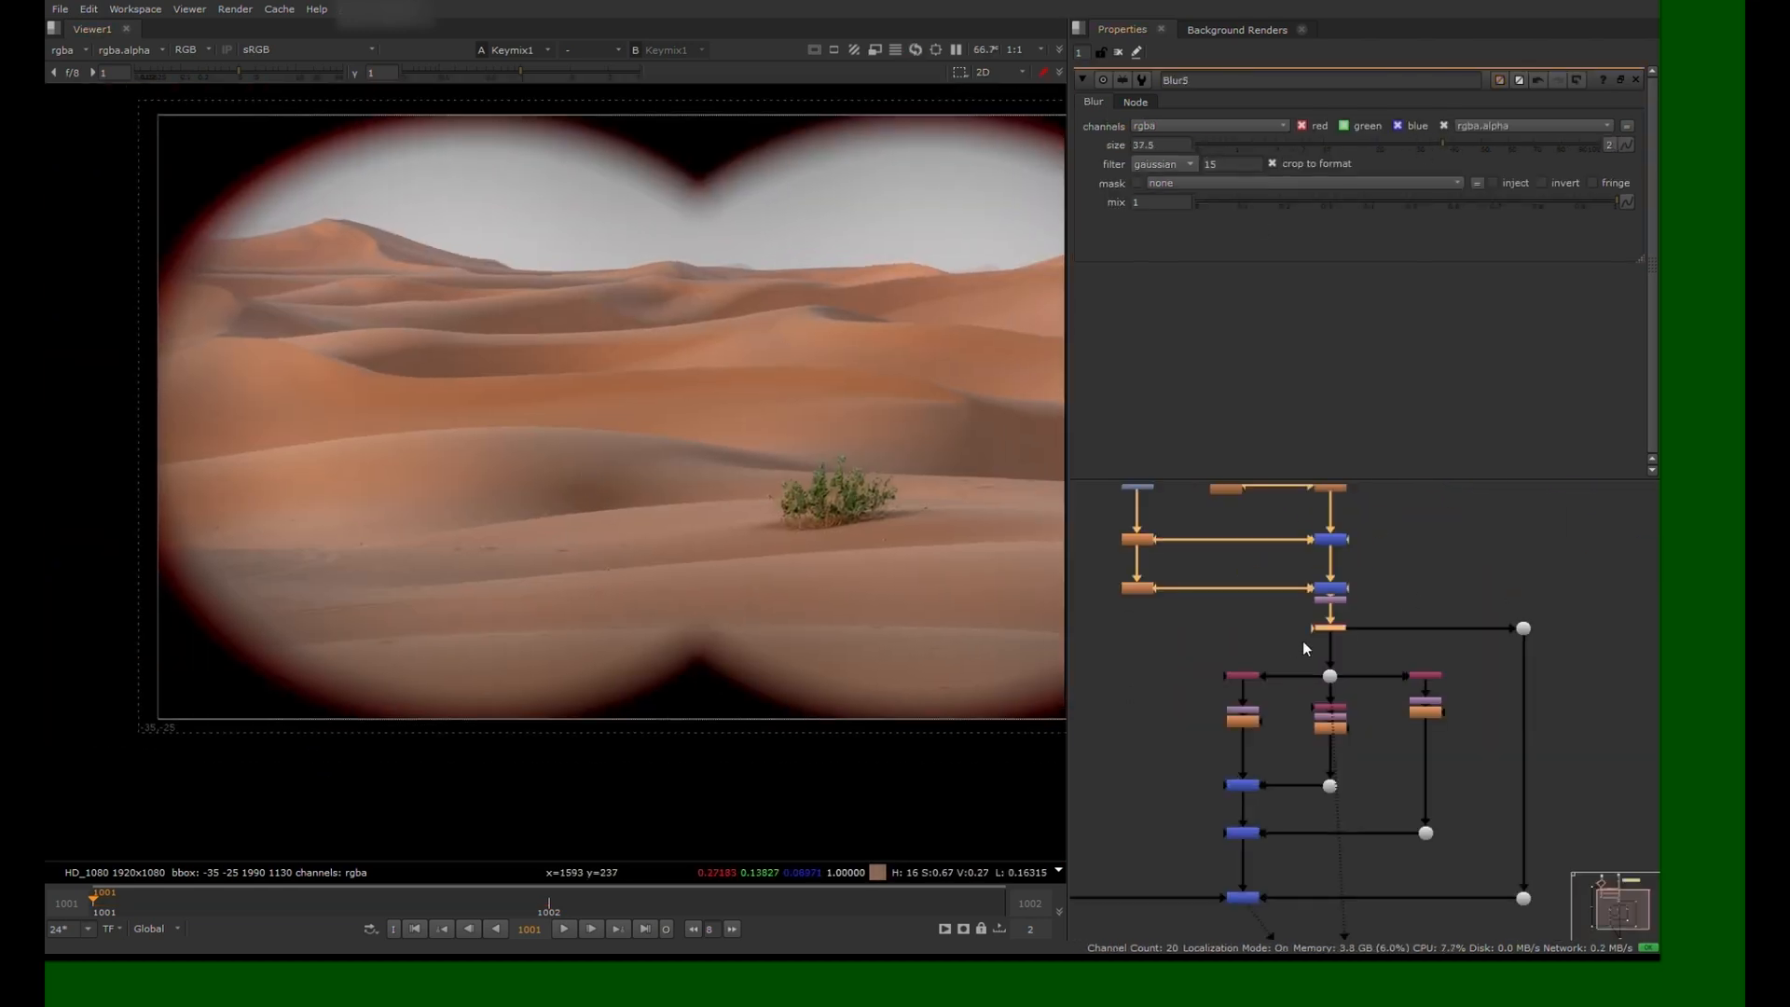
Insert a FilterErode above the Blur in the Keymix's mask line
{"action": "key", "text": "1"}
{"action": "scroll", "coordinate": [833, 508], "scroll_direction": "up", "scroll_amount": 8}
{"action": "middle_click_drag", "start_coordinate": [1119, 671], "coordinate": [1408, 681]}
{"action": "scroll", "coordinate": [1381, 657], "scroll_direction": "up", "scroll_amount": 3}
{"action": "key", "text": "e"}
{"action": "left_click_drag", "start_coordinate": [1354, 631], "coordinate": [1314, 629]}
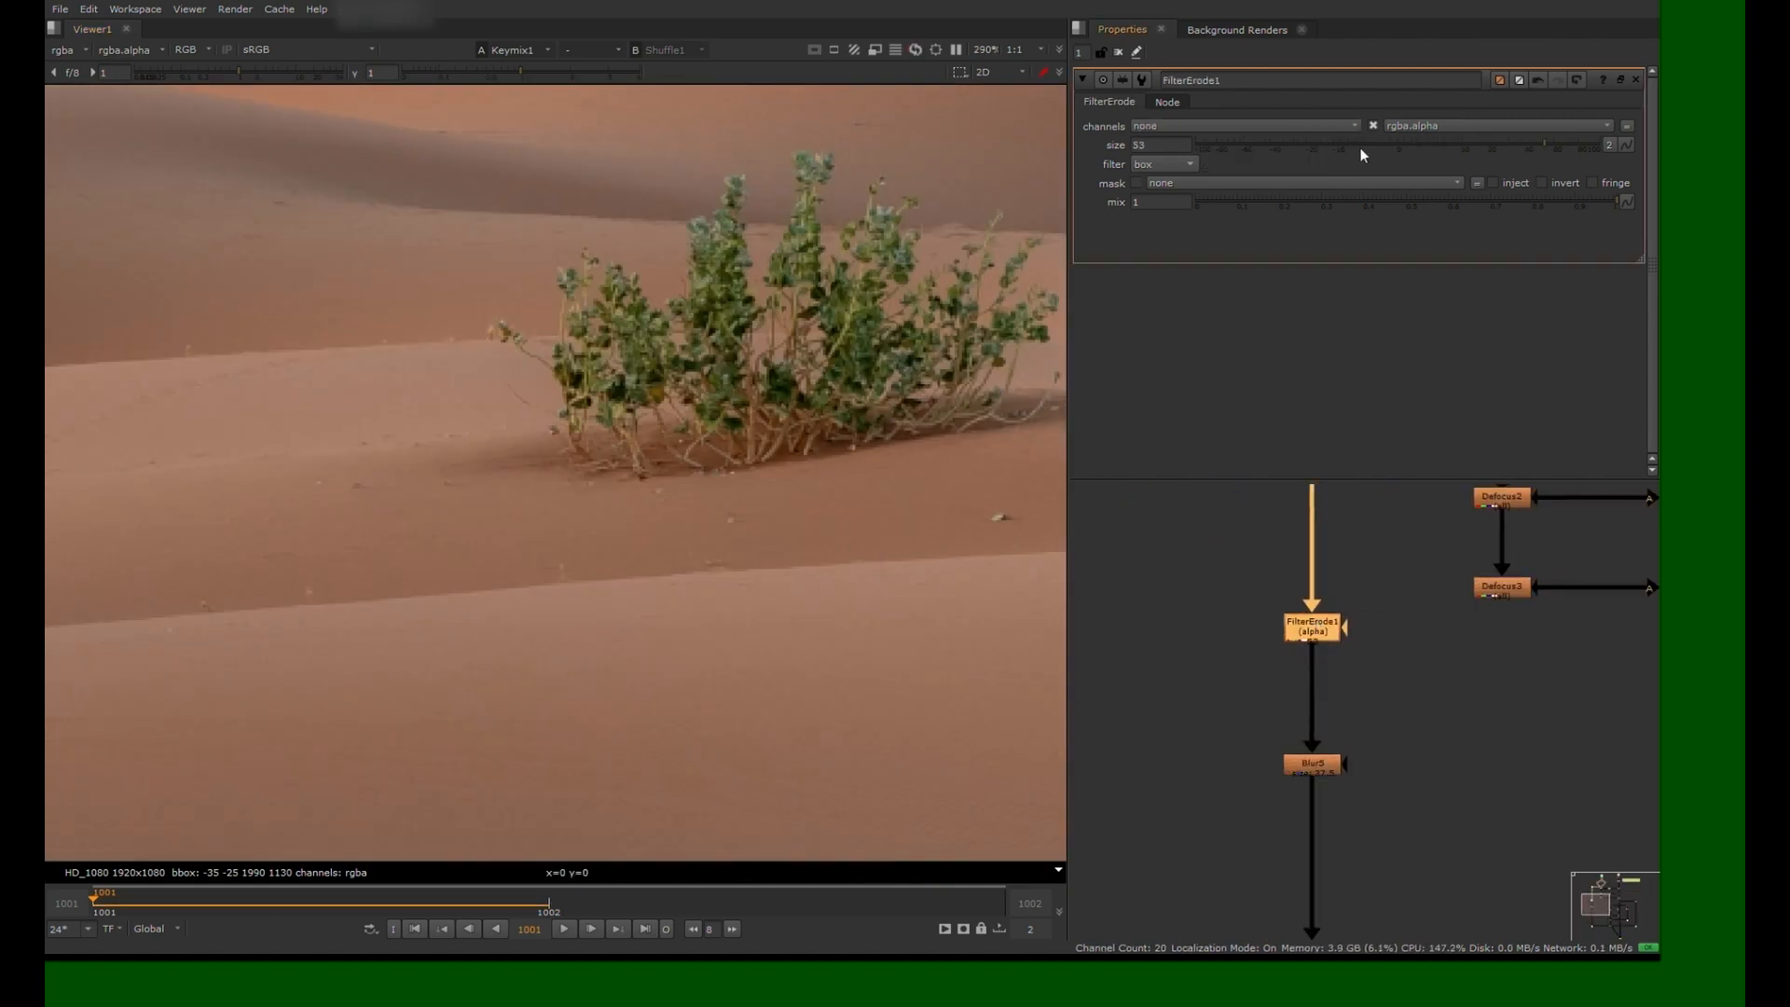
{"action": "scroll", "coordinate": [604, 343], "scroll_direction": "down", "scroll_amount": 5}
Try different FilterErode sizes while viewing the mask before and after the erode and blur
{"action": "left_click_drag", "start_coordinate": [1277, 145], "coordinate": [1500, 146]}
{"action": "middle_click_drag", "start_coordinate": [1236, 544], "coordinate": [1257, 684]}
{"action": "left_click", "coordinate": [1332, 506]}
{"action": "key", "text": "1"}
{"action": "left_click", "coordinate": [1333, 767]}
{"action": "key", "text": "1"}
{"action": "left_click_drag", "start_coordinate": [1483, 146], "coordinate": [1266, 172]}
{"action": "left_click", "coordinate": [1418, 643]}
{"action": "scroll", "coordinate": [1417, 644], "scroll_direction": "down", "scroll_amount": 4}
{"action": "middle_click_drag", "start_coordinate": [1566, 895], "coordinate": [1431, 813]}
Raise the FilterErode's size to 170
{"action": "left_click_drag", "start_coordinate": [1408, 146], "coordinate": [1600, 148]}
{"action": "left_click", "coordinate": [1139, 147]}
{"action": "key", "text": "Up"}
{"action": "key", "text": "Up"}
{"action": "key", "text": "Up"}
{"action": "key", "text": "Up"}
{"action": "key", "text": "Up"}
{"action": "key", "text": "Up"}
{"action": "key", "text": "Up"}
View the Keymix output in colour and set the FilterErode's size to 130
{"action": "left_click", "coordinate": [1207, 642]}
{"action": "key", "text": "1"}
{"action": "left_click", "coordinate": [1287, 743]}
{"action": "key", "text": "1"}
{"action": "key", "text": "a"}
{"action": "scroll", "coordinate": [688, 401], "scroll_direction": "up", "scroll_amount": 3}
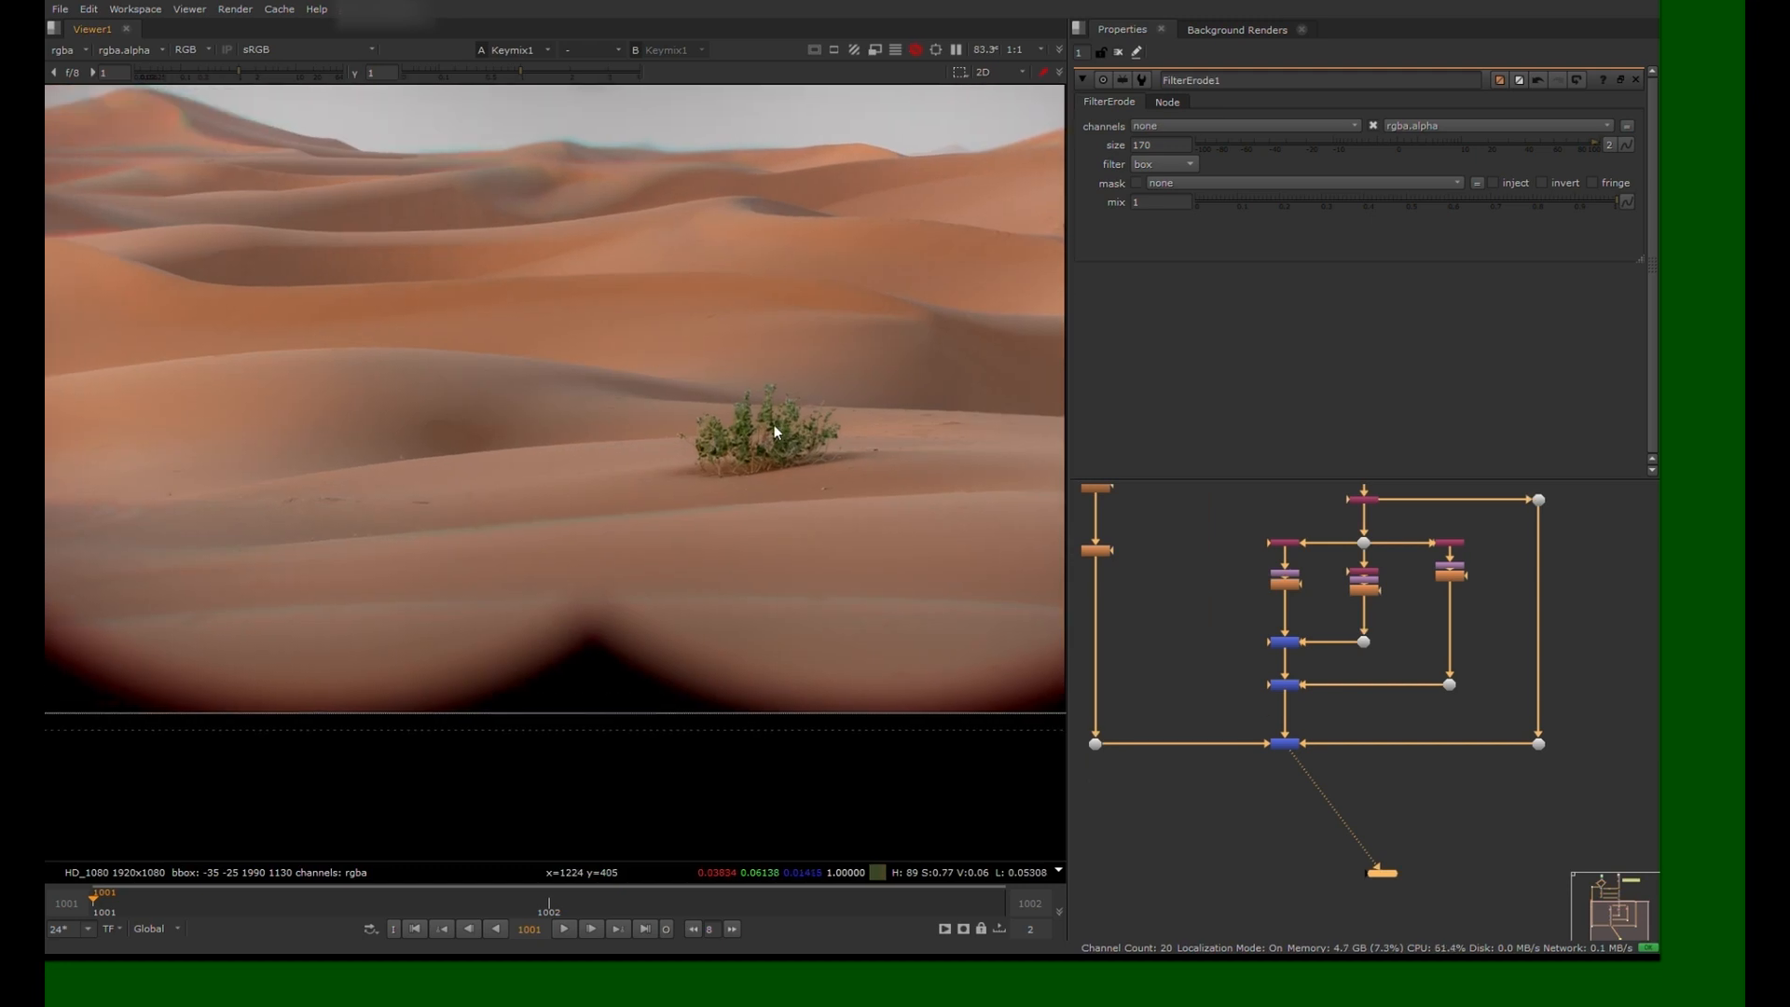
{"action": "scroll", "coordinate": [765, 466], "scroll_direction": "up", "scroll_amount": 4}
{"action": "key", "text": "Down"}
{"action": "key", "text": "Down"}
{"action": "key", "text": "Down"}
{"action": "key", "text": "Down"}
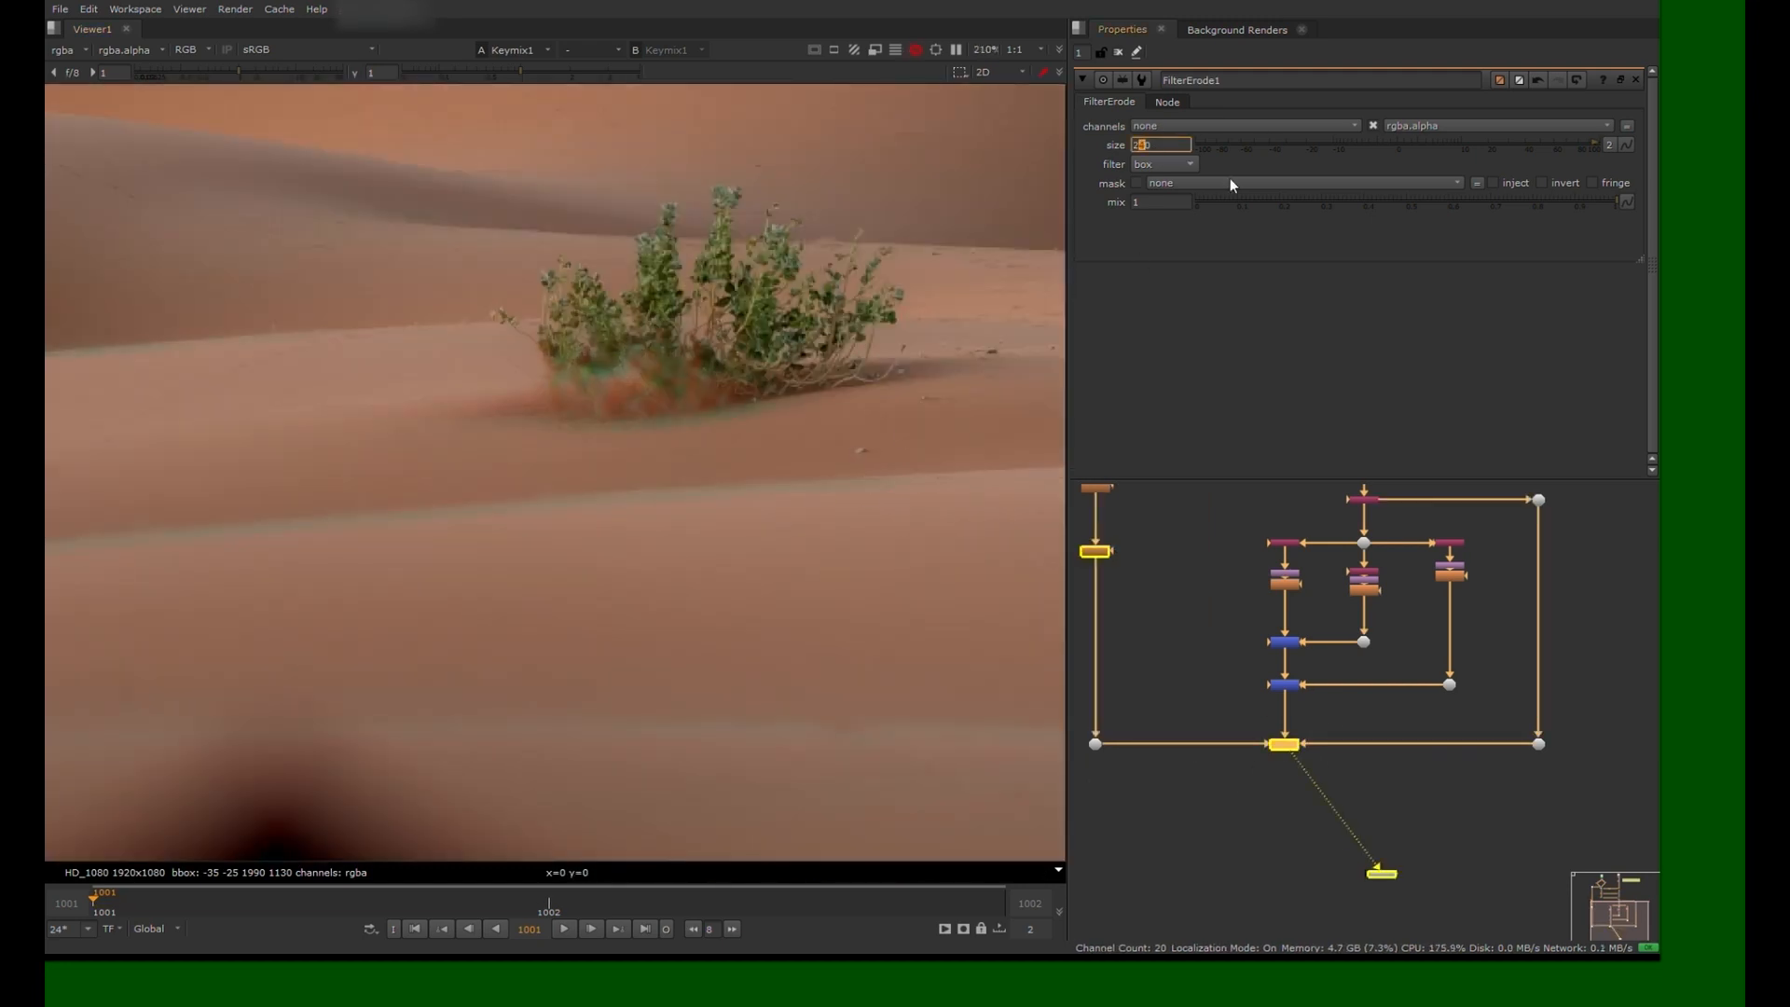
{"action": "scroll", "coordinate": [709, 541], "scroll_direction": "down", "scroll_amount": 8}
{"action": "middle_click_drag", "start_coordinate": [1135, 620], "coordinate": [1240, 713]}
Add a Roto beside the mask line and draw an irregular shape over the middle of the desert image
{"action": "scroll", "coordinate": [1250, 681], "scroll_direction": "up", "scroll_amount": 3}
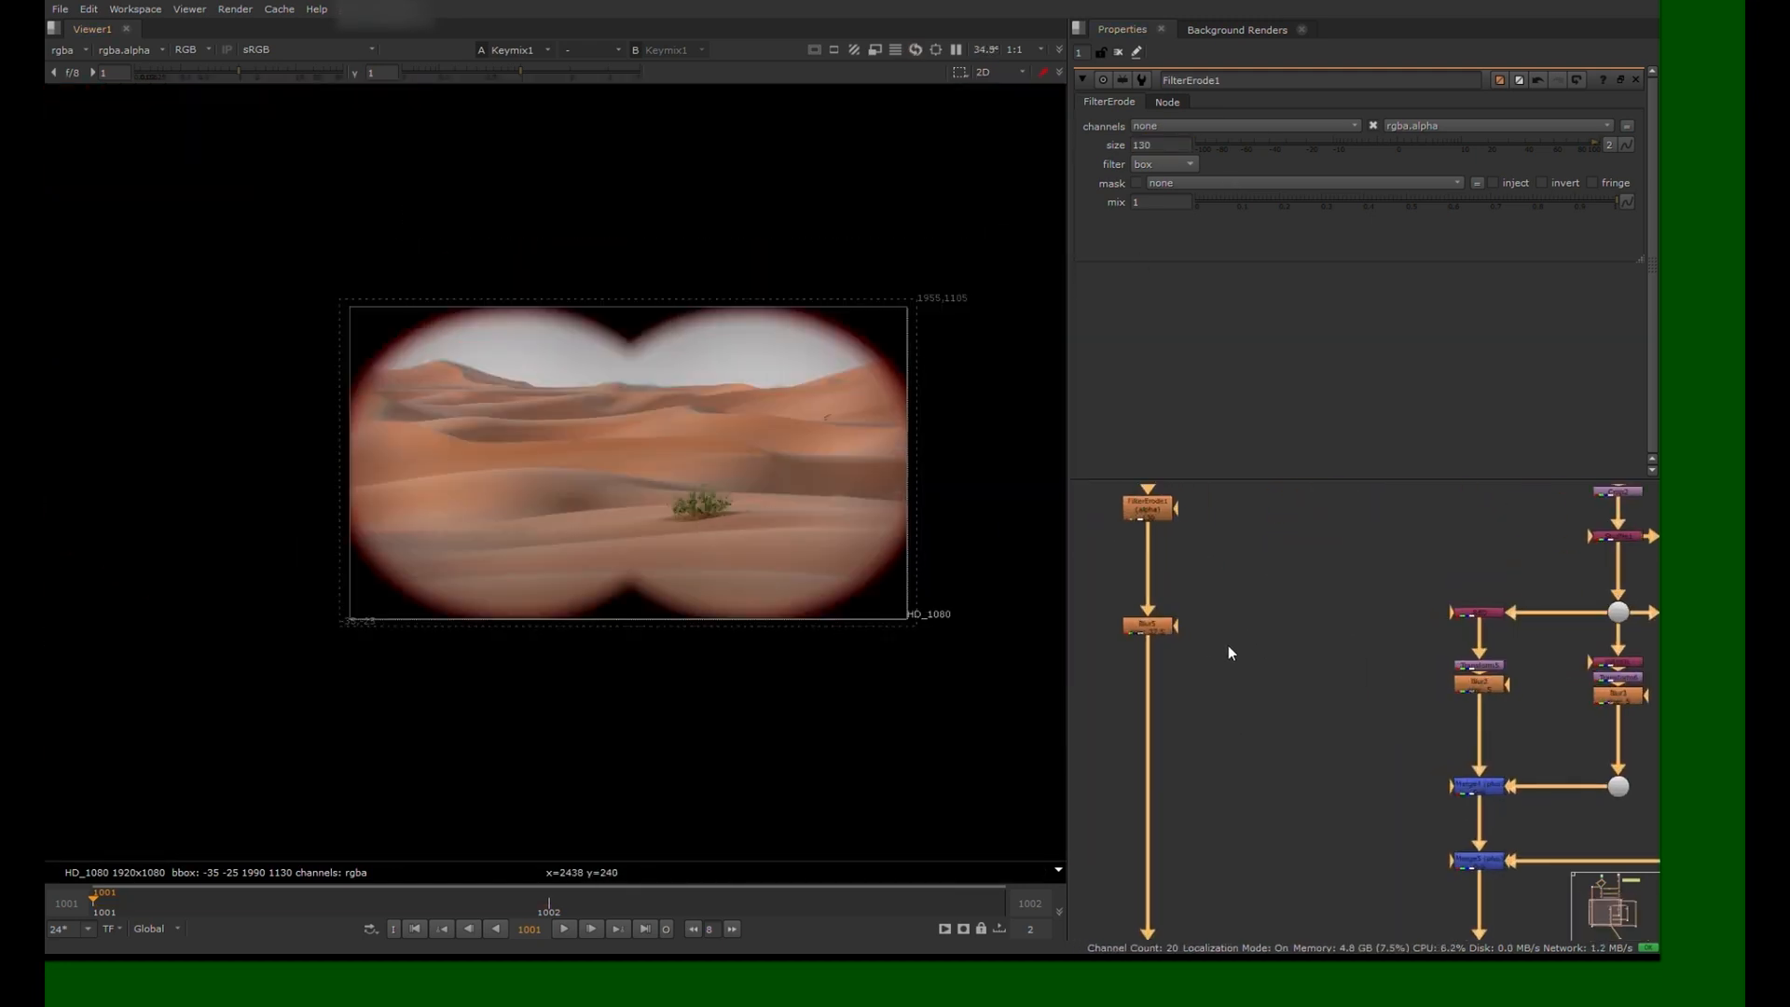
{"action": "left_click", "coordinate": [1229, 652]}
{"action": "key", "text": "o"}
{"action": "scroll", "coordinate": [704, 539], "scroll_direction": "up", "scroll_amount": 2}
{"action": "left_click", "coordinate": [747, 539]}
{"action": "left_click", "coordinate": [497, 540]}
{"action": "left_click", "coordinate": [360, 458]}
{"action": "left_click", "coordinate": [417, 357]}
Add a Blur with size 250 below the Roto and feed the pair into the Keymix's mask line
{"action": "key", "text": "b"}
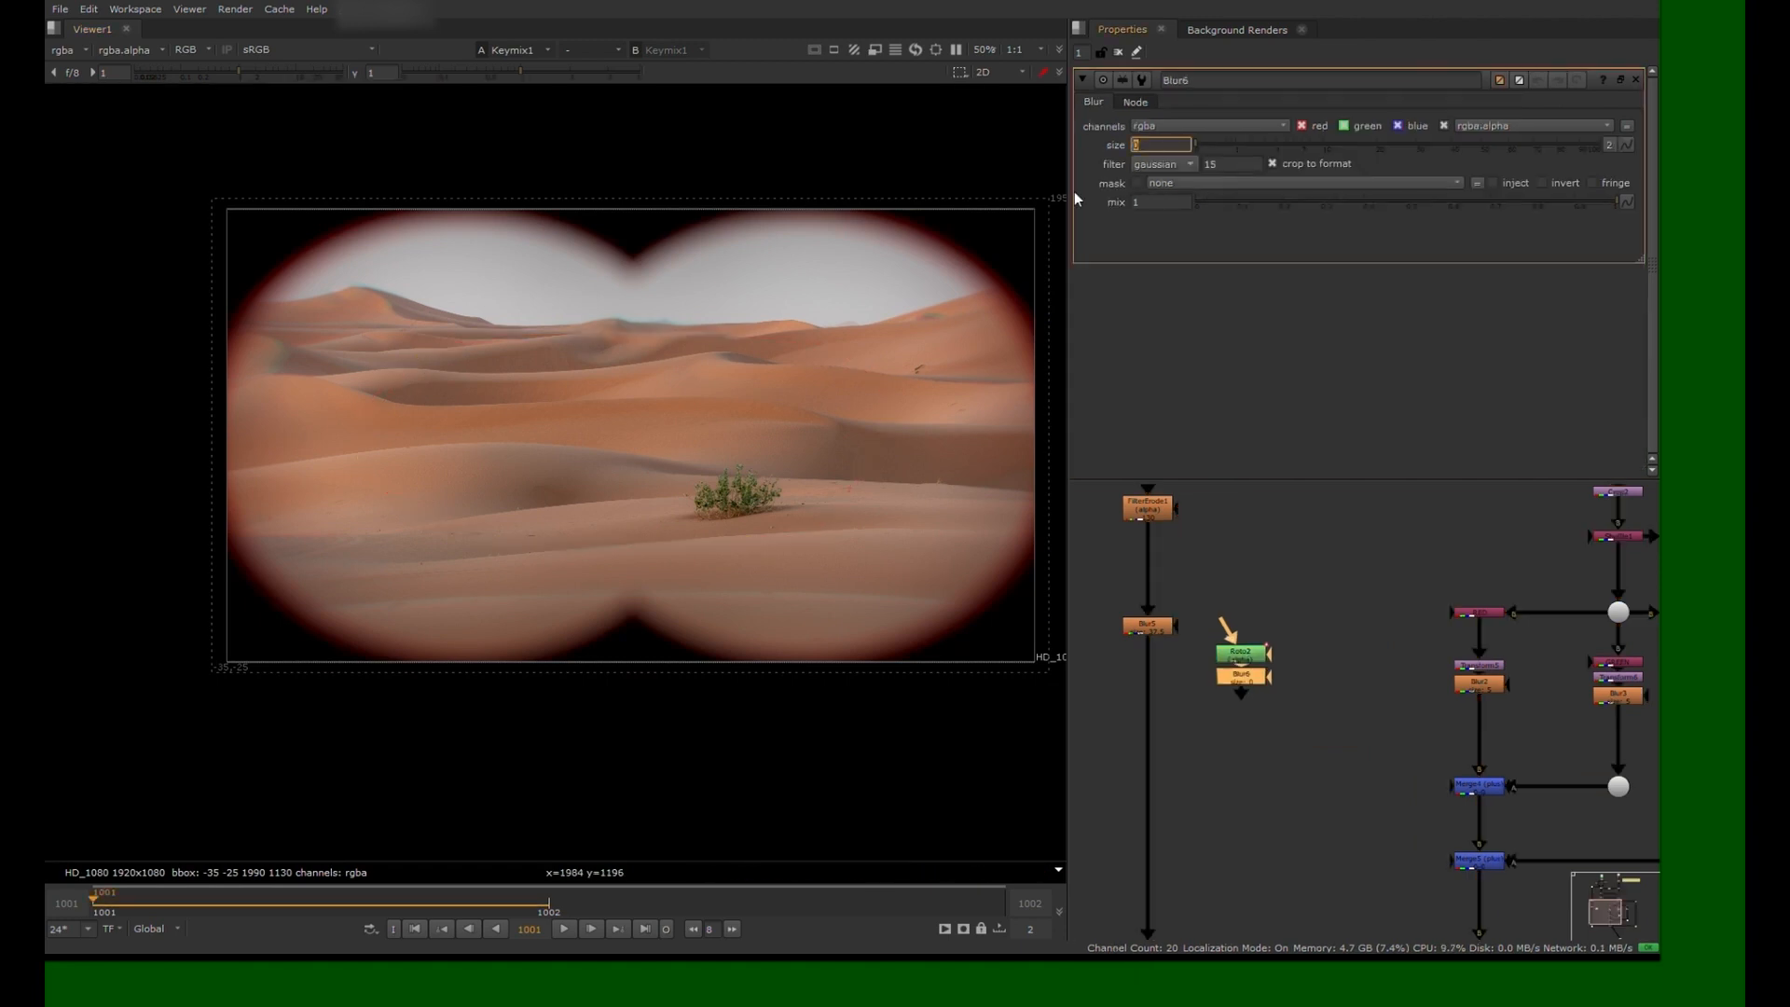
{"action": "middle_click_drag", "start_coordinate": [1115, 652], "coordinate": [1086, 571]}
{"action": "left_click_drag", "start_coordinate": [1119, 596], "coordinate": [1218, 599]}
{"action": "left_click", "coordinate": [1367, 809]}
{"action": "middle_click_drag", "start_coordinate": [1399, 774], "coordinate": [1398, 814]}
{"action": "left_click_drag", "start_coordinate": [1343, 620], "coordinate": [1228, 716]}
{"action": "left_click_drag", "start_coordinate": [1289, 662], "coordinate": [1204, 770]}
{"action": "scroll", "coordinate": [1244, 759], "scroll_direction": "down", "scroll_amount": 3}
{"action": "middle_click_drag", "start_coordinate": [1244, 759], "coordinate": [1106, 524]}
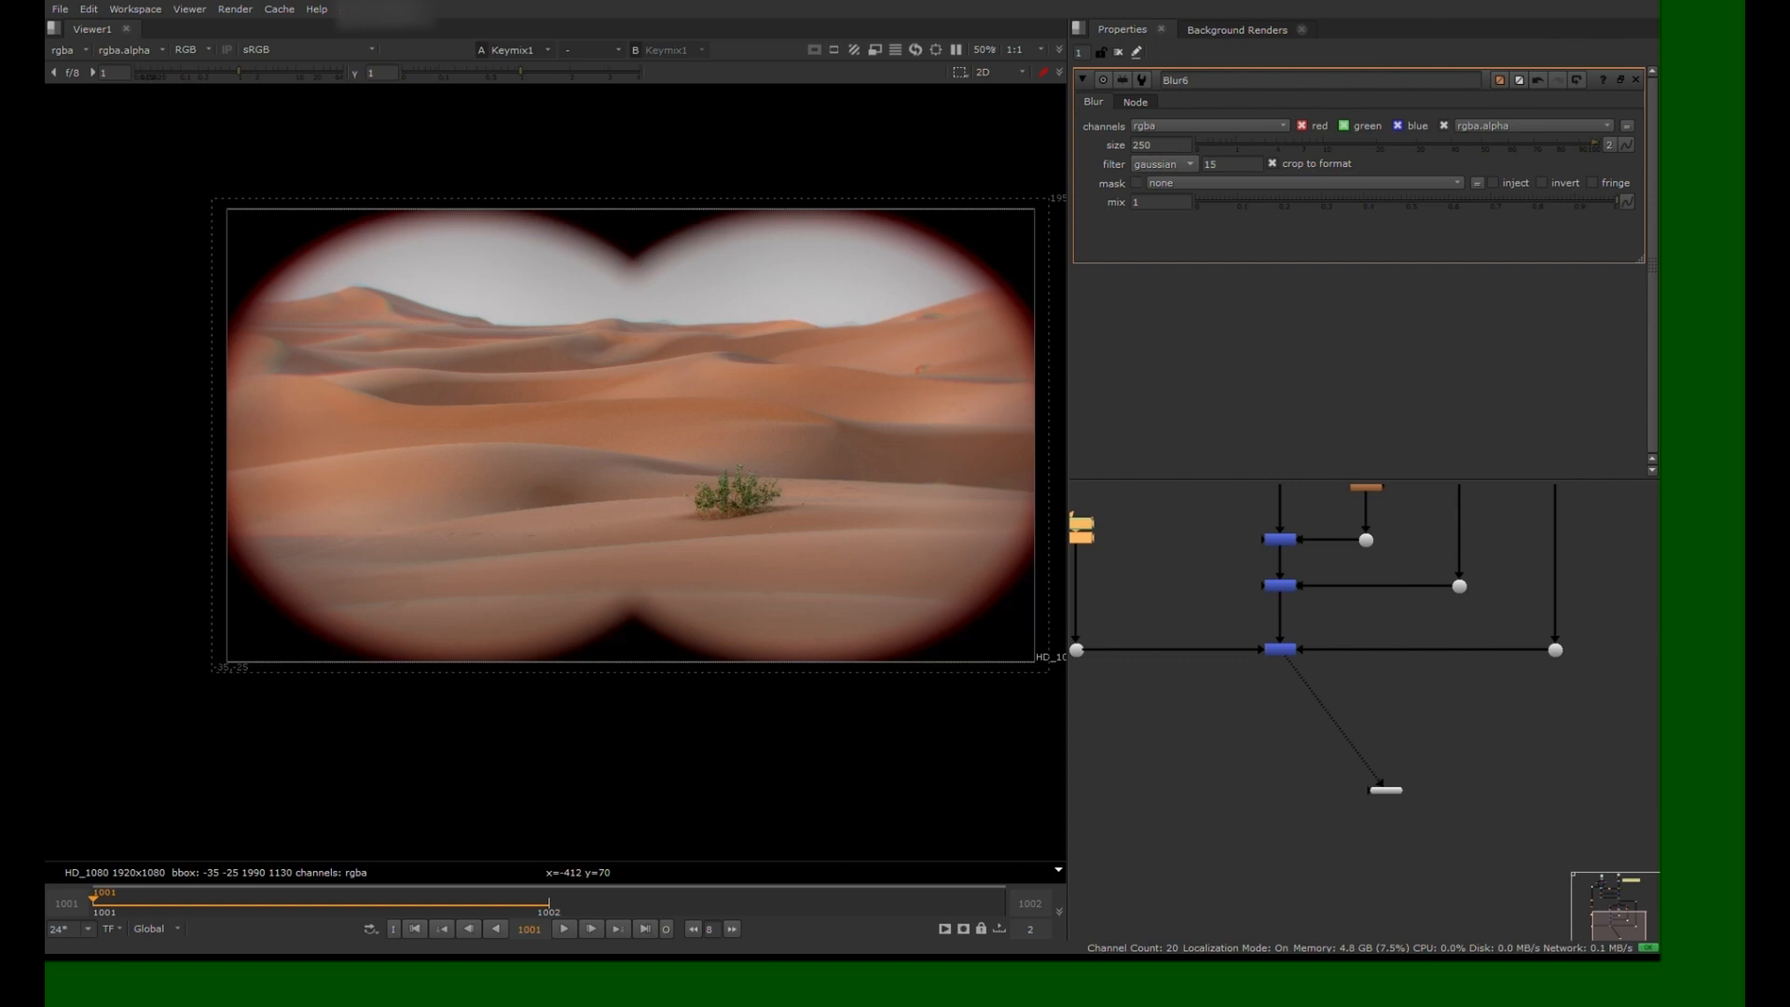
Paste a copy of the first LensDistortion below the Keymix and set its Radial Distortion 1 to 0.05
{"action": "middle_click_drag", "start_coordinate": [1361, 508], "coordinate": [1335, 670]}
{"action": "scroll", "coordinate": [1335, 670], "scroll_direction": "up", "scroll_amount": 5}
{"action": "double_click", "coordinate": [1287, 632]}
{"action": "scroll", "coordinate": [1287, 632], "scroll_direction": "down", "scroll_amount": 5}
{"action": "middle_click_drag", "start_coordinate": [1266, 774], "coordinate": [1280, 517]}
{"action": "middle_click_drag", "start_coordinate": [1207, 886], "coordinate": [1216, 564]}
{"action": "scroll", "coordinate": [1216, 564], "scroll_direction": "up", "scroll_amount": 5}
{"action": "left_click", "coordinate": [1217, 565]}
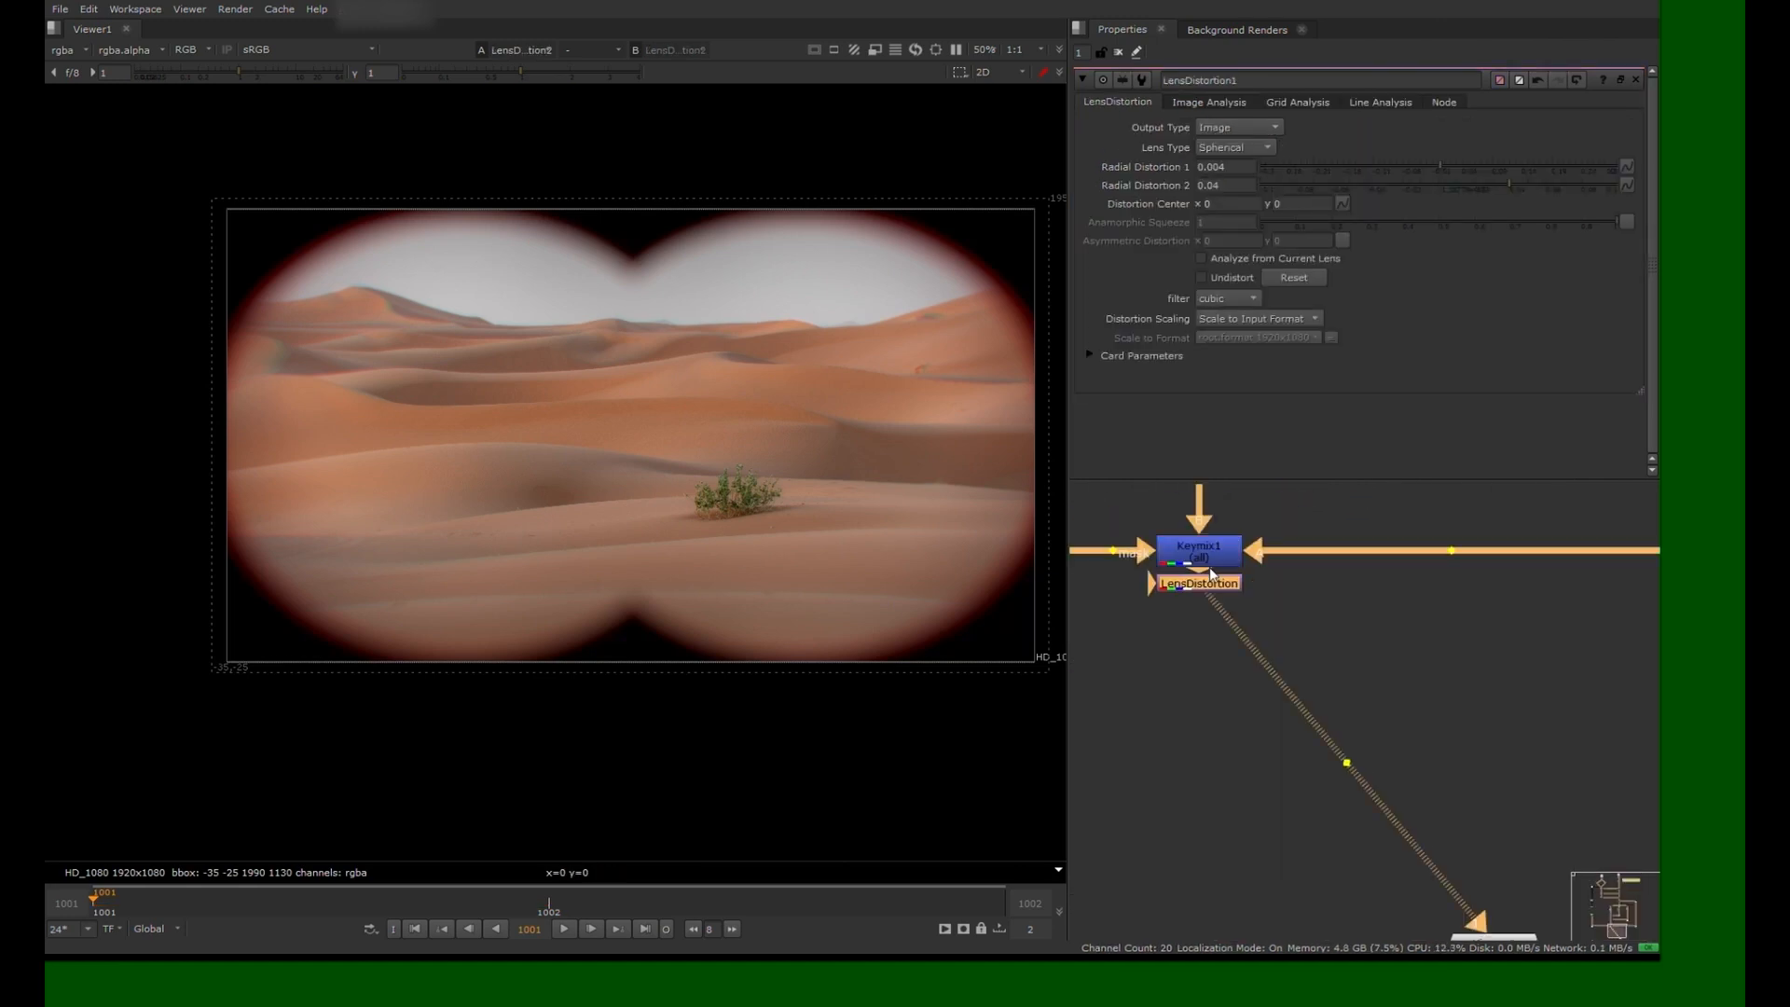
{"action": "key", "text": "ctrl+v"}
{"action": "key", "text": "Delete"}
{"action": "key", "text": "Delete"}
{"action": "type", "text": "5"}
{"action": "key", "text": "Return"}
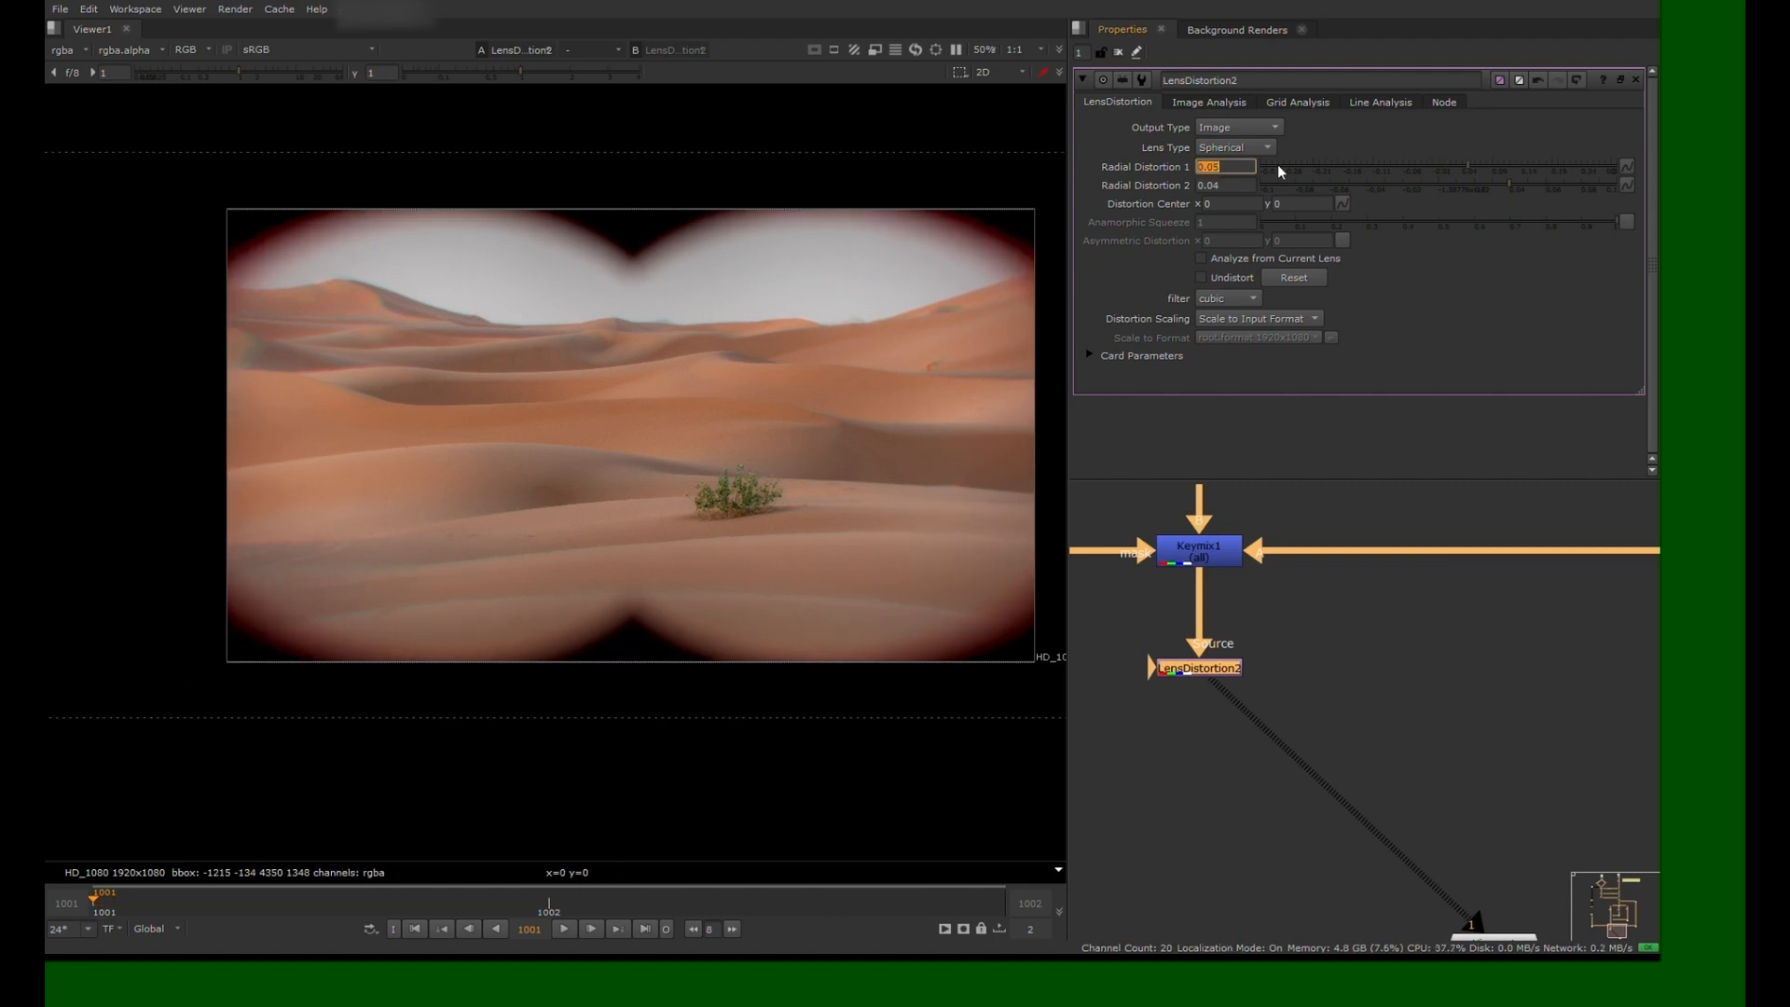
Toggle the pasted LensDistortion off and on to compare, and lower its Radial Distortion 1 to 0.03
{"action": "key", "text": "d"}
{"action": "key", "text": "d"}
{"action": "left_click", "coordinate": [1215, 167]}
{"action": "key", "text": "Down"}
{"action": "key", "text": "Down"}
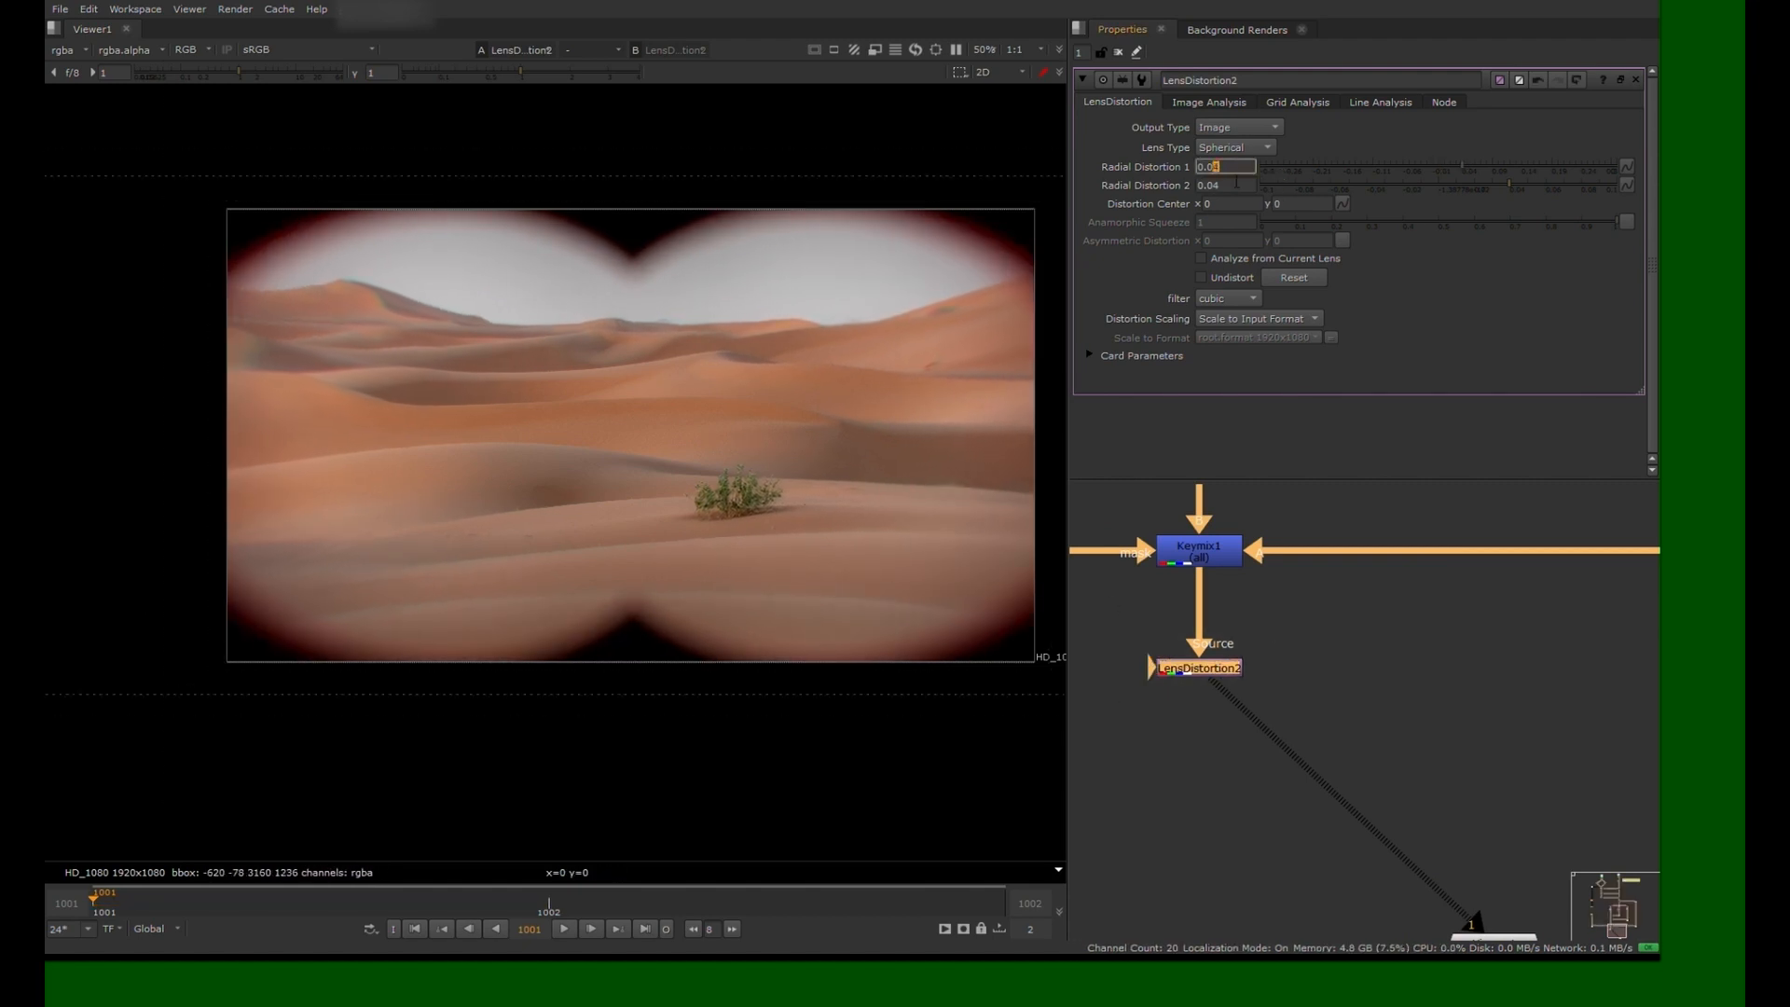
Compare in the viewer the Crop output above the channel split with the outputs of the nodes further down the tree
{"action": "middle_click_drag", "start_coordinate": [927, 638], "coordinate": [838, 634]}
{"action": "scroll", "coordinate": [1223, 660], "scroll_direction": "down", "scroll_amount": 5}
{"action": "left_click", "coordinate": [1260, 606]}
{"action": "key", "text": "2"}
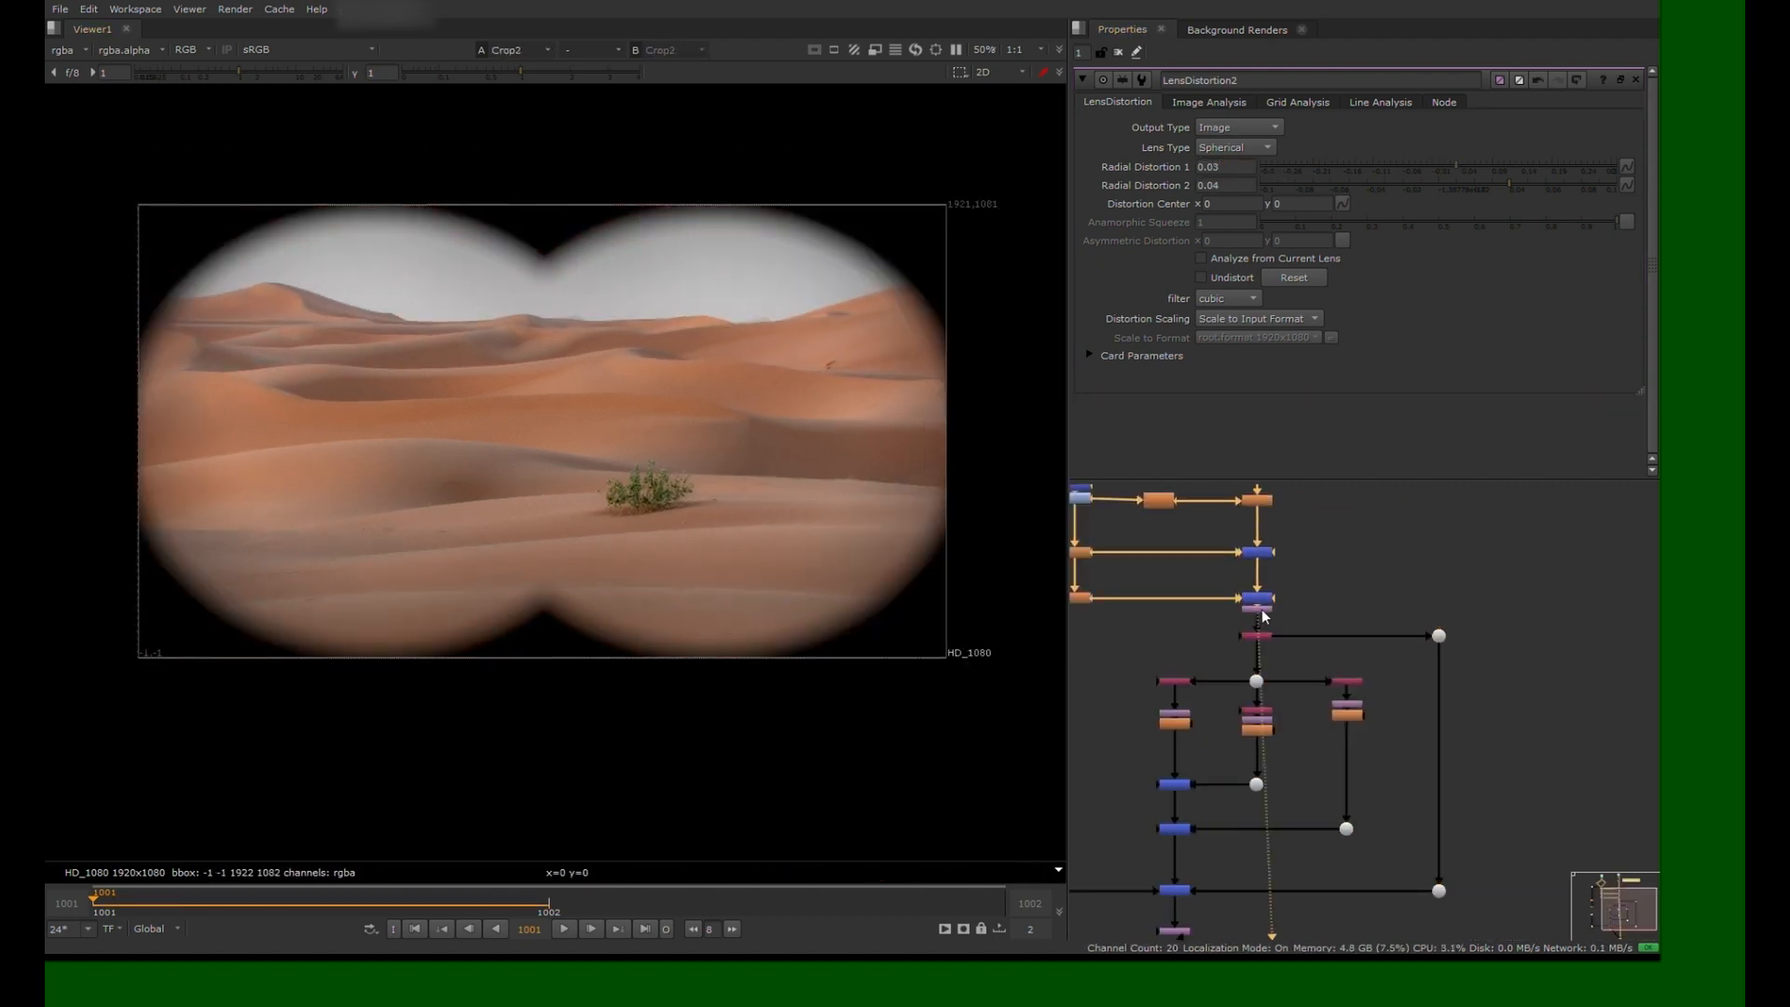
{"action": "middle_click_drag", "start_coordinate": [1174, 818], "coordinate": [1215, 712]}
{"action": "left_click", "coordinate": [1215, 713]}
{"action": "key", "text": "2"}
{"action": "left_click", "coordinate": [1213, 776]}
{"action": "key", "text": "2"}
Add a Crop below the pasted LensDistortion and close all open properties
{"action": "middle_click_drag", "start_coordinate": [1207, 828], "coordinate": [1360, 684]}
{"action": "scroll", "coordinate": [1360, 684], "scroll_direction": "up", "scroll_amount": 4}
{"action": "left_click", "coordinate": [1367, 660]}
{"action": "key", "text": "shift+c"}
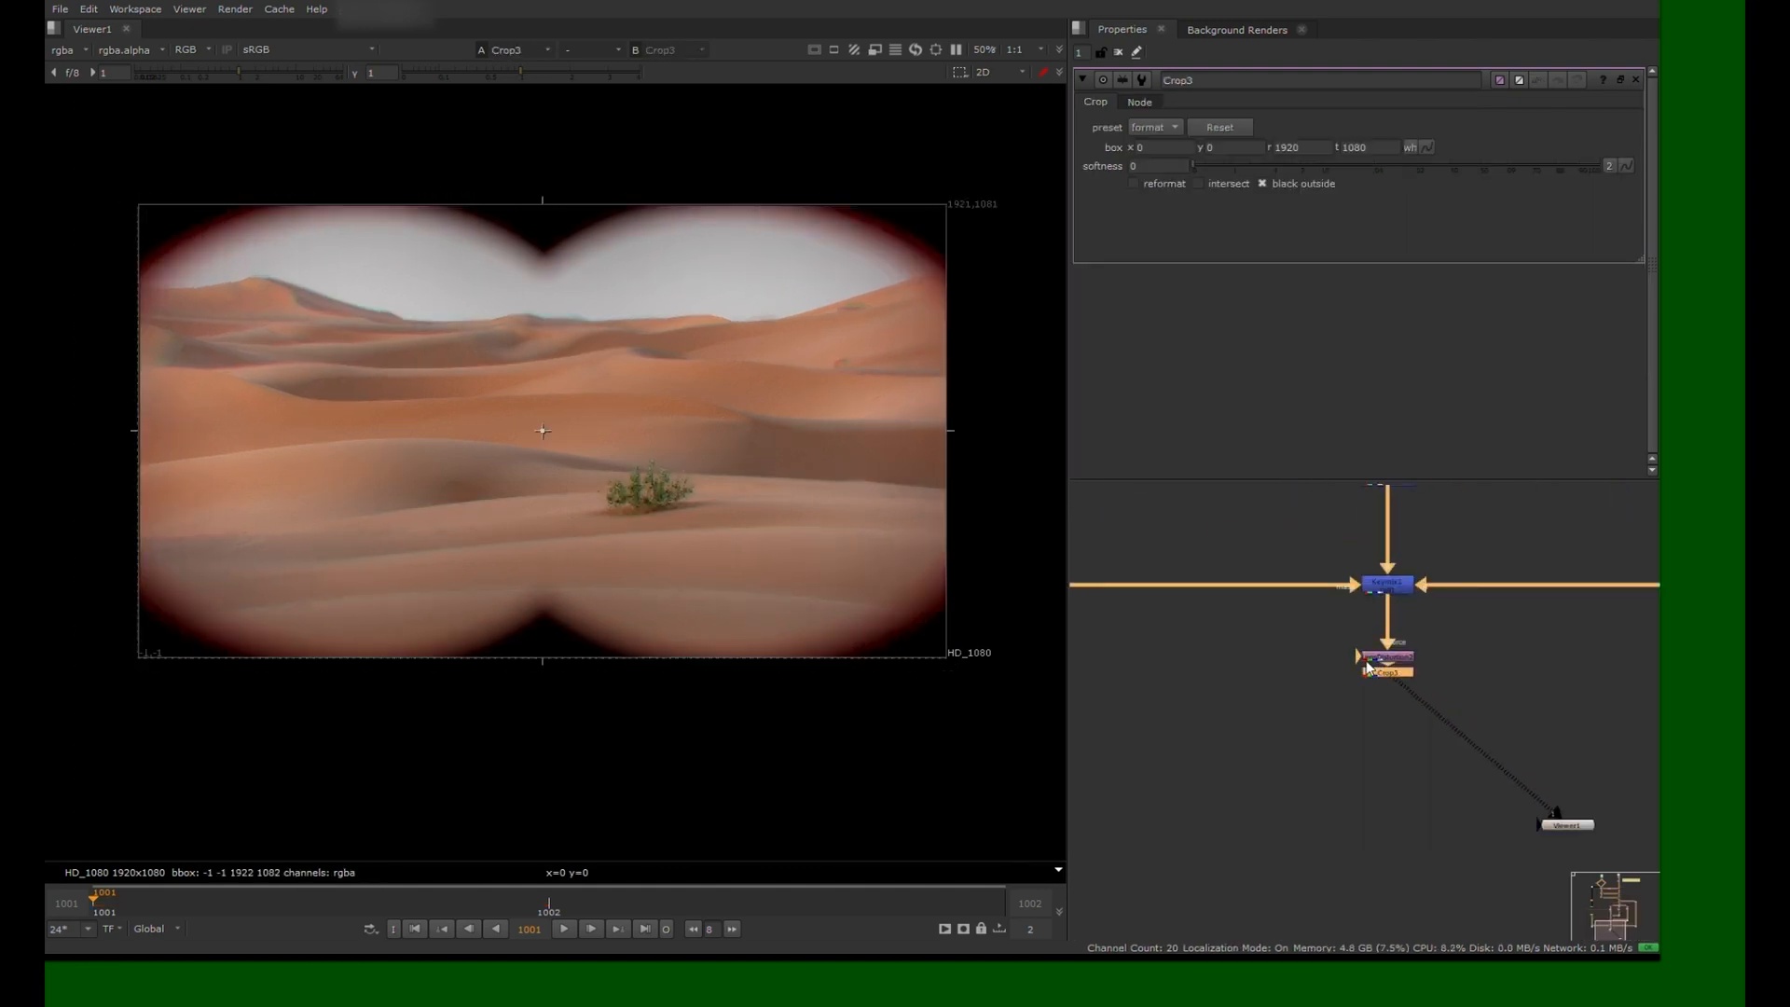
{"action": "key", "text": "ctrl+shift+a"}
Move the Read and its Reformat well above the first LensDistortion to make room in the node graph
{"action": "middle_click_drag", "start_coordinate": [658, 422], "coordinate": [630, 450]}
{"action": "middle_click_drag", "start_coordinate": [1294, 506], "coordinate": [1358, 699]}
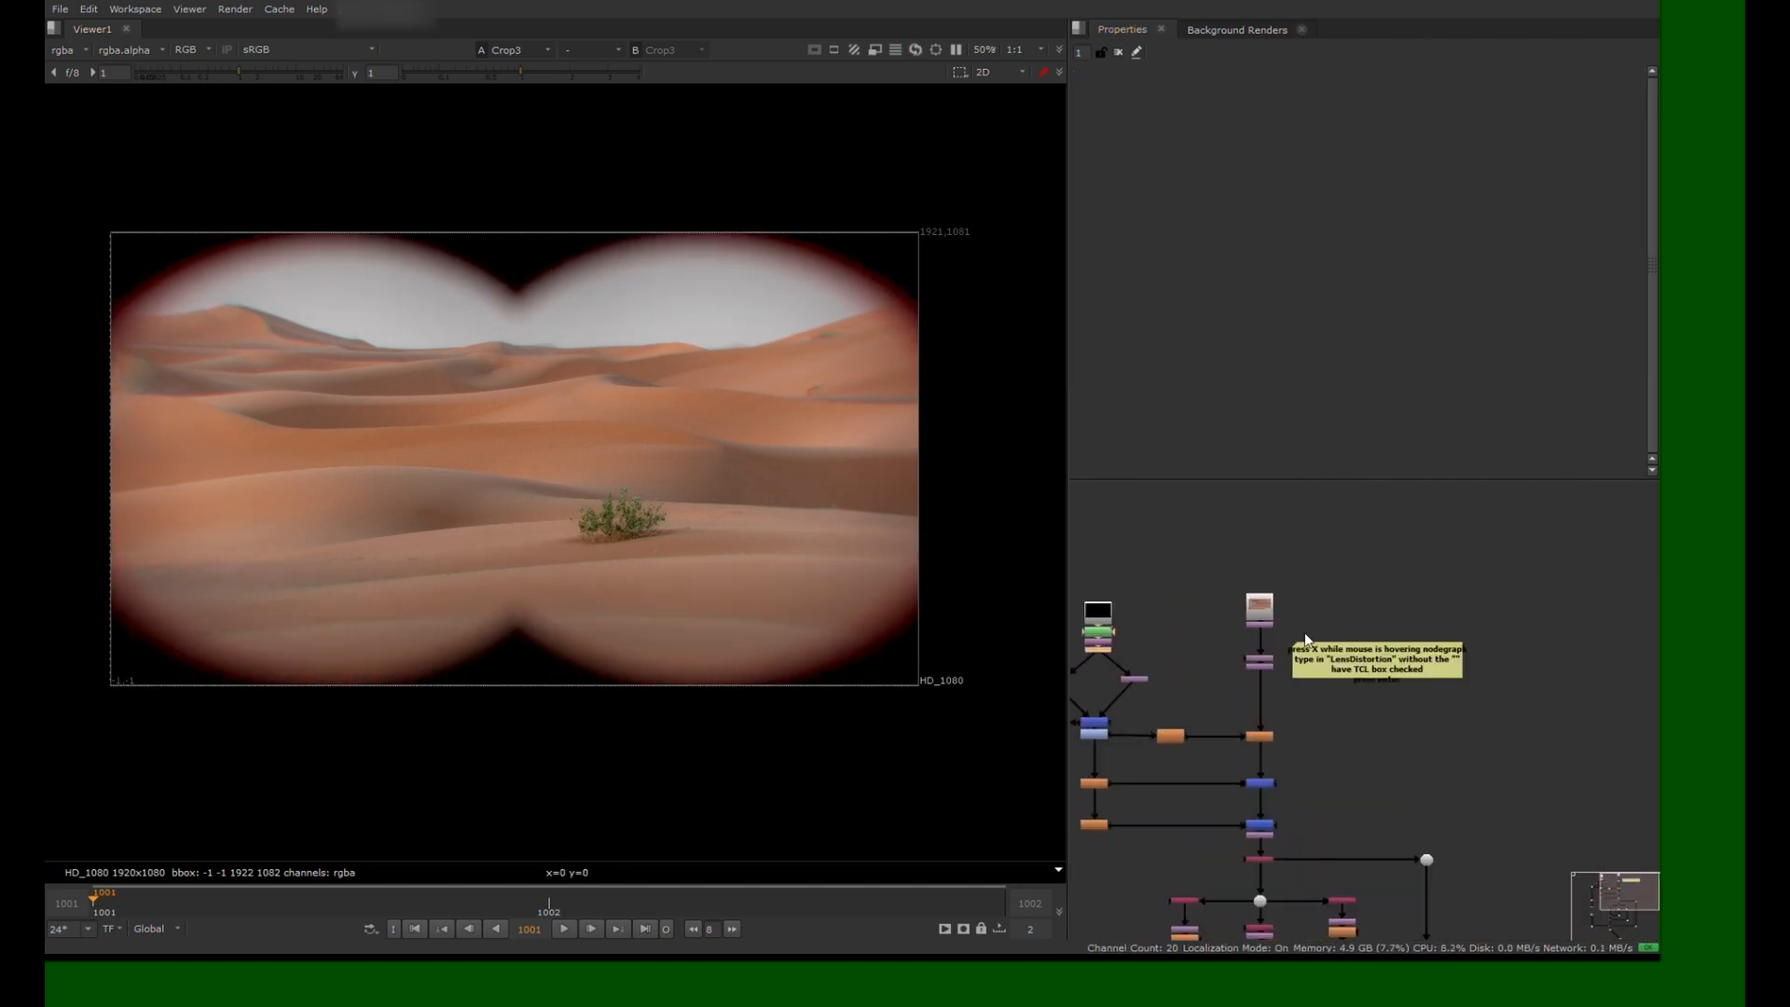
{"action": "scroll", "coordinate": [316, 456], "scroll_direction": "up", "scroll_amount": 1}
{"action": "middle_click_drag", "start_coordinate": [316, 456], "coordinate": [391, 460]}
{"action": "scroll", "coordinate": [1298, 557], "scroll_direction": "up", "scroll_amount": 3}
{"action": "left_click_drag", "start_coordinate": [1303, 599], "coordinate": [1167, 697]}
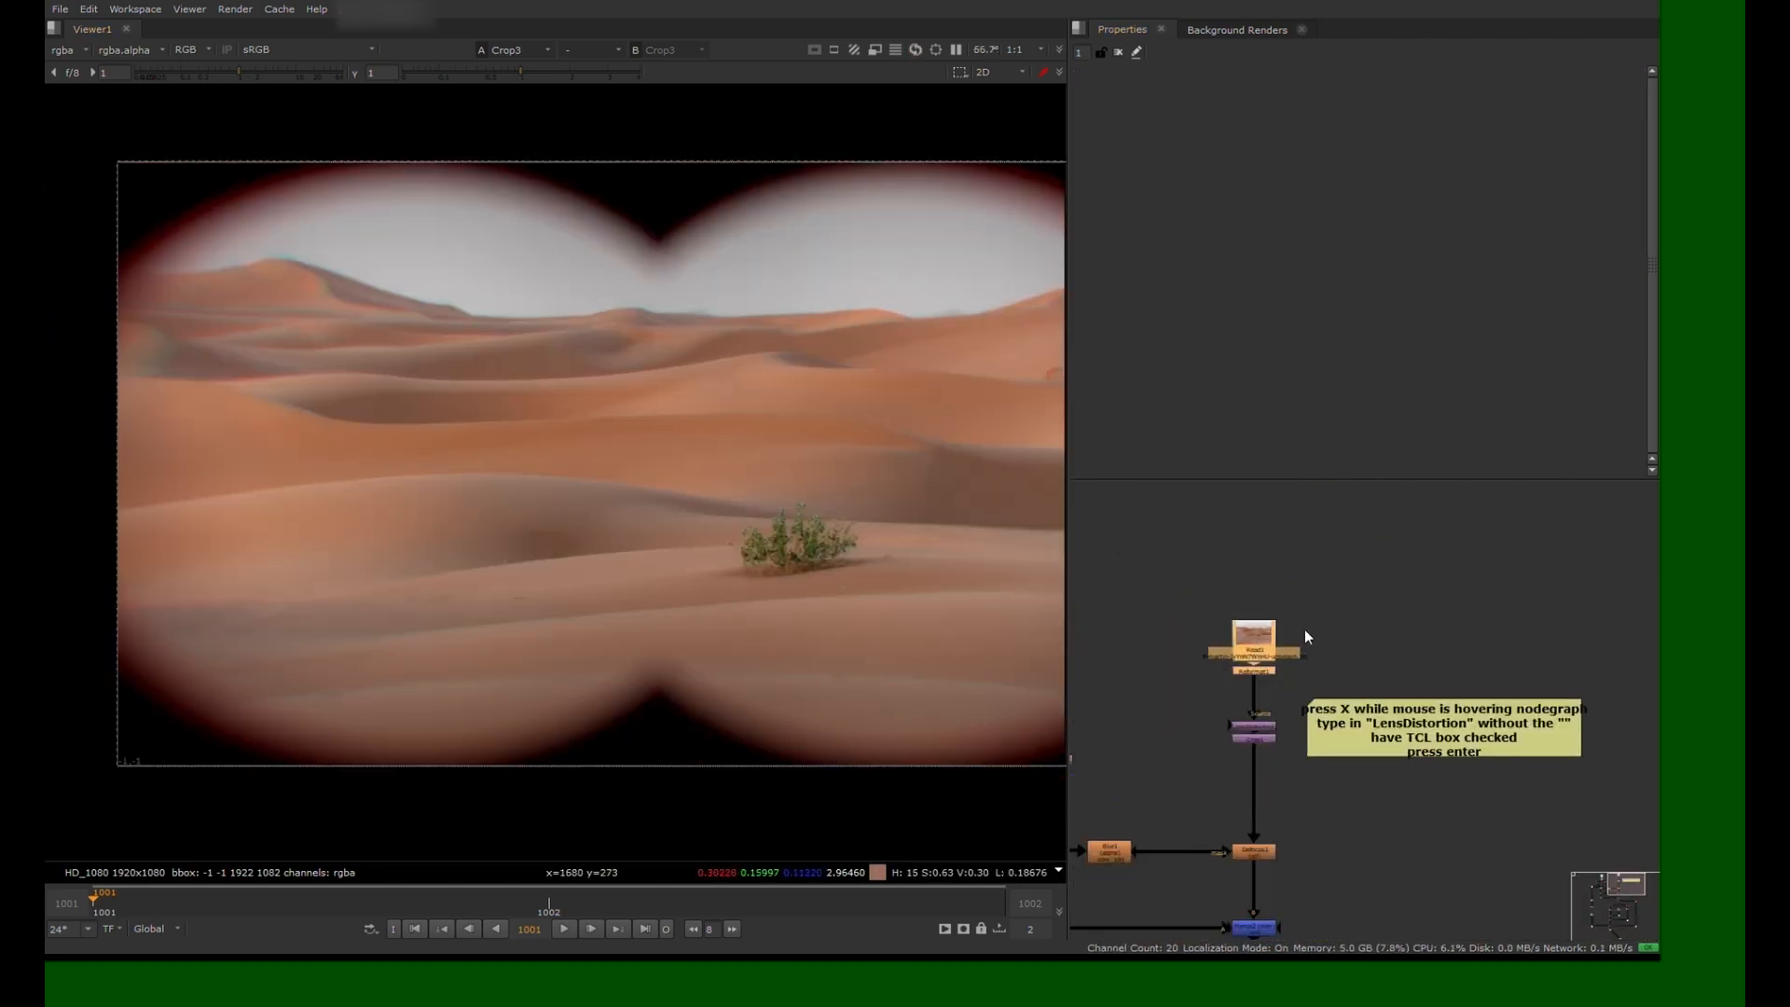
{"action": "scroll", "coordinate": [1167, 698], "scroll_direction": "down", "scroll_amount": 3}
{"action": "middle_click_drag", "start_coordinate": [1168, 698], "coordinate": [1231, 850]}
{"action": "left_click_drag", "start_coordinate": [1268, 815], "coordinate": [1269, 543]}
Add a Rectangle beside the Read, view it, narrow it to a vertical strip and set its area x to 960
{"action": "middle_click_drag", "start_coordinate": [1382, 567], "coordinate": [1296, 578]}
{"action": "left_click", "coordinate": [1296, 578]}
{"action": "key", "text": "Tab"}
{"action": "type", "text": "rec"}
{"action": "key", "text": "Return"}
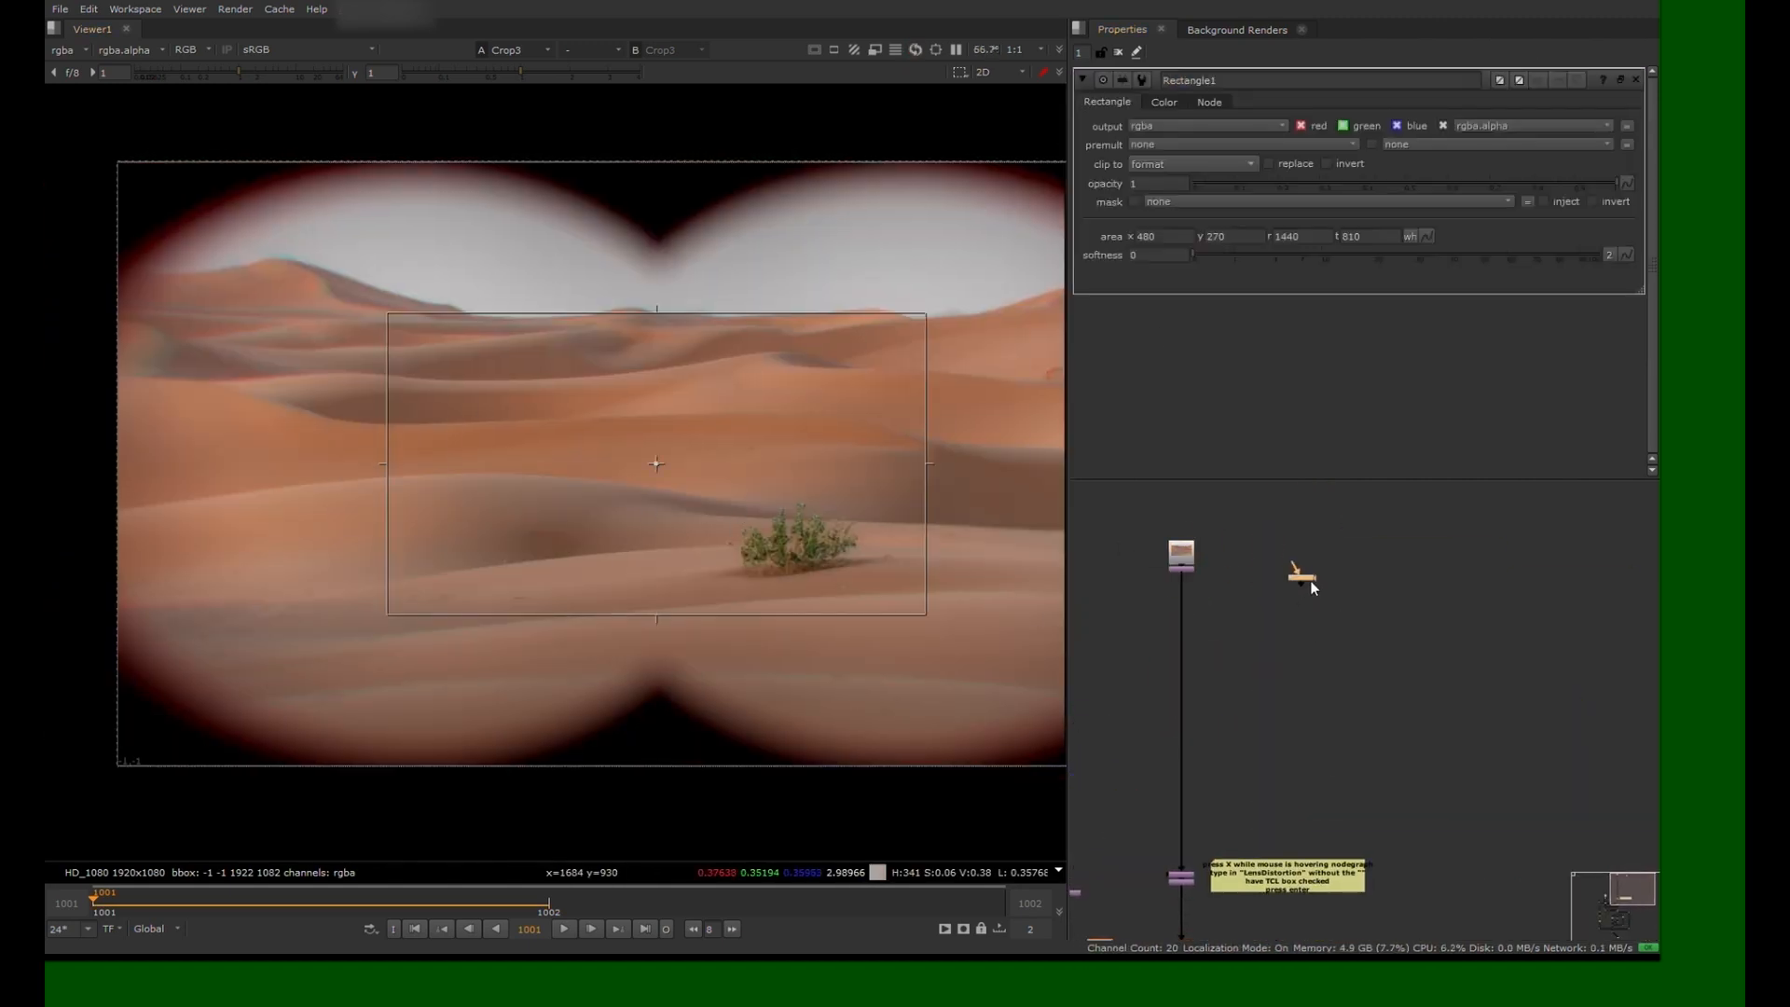
{"action": "key", "text": "1"}
{"action": "left_click_drag", "start_coordinate": [927, 463], "coordinate": [741, 463]}
{"action": "left_click_drag", "start_coordinate": [388, 463], "coordinate": [611, 463]}
{"action": "type", "text": "960"}
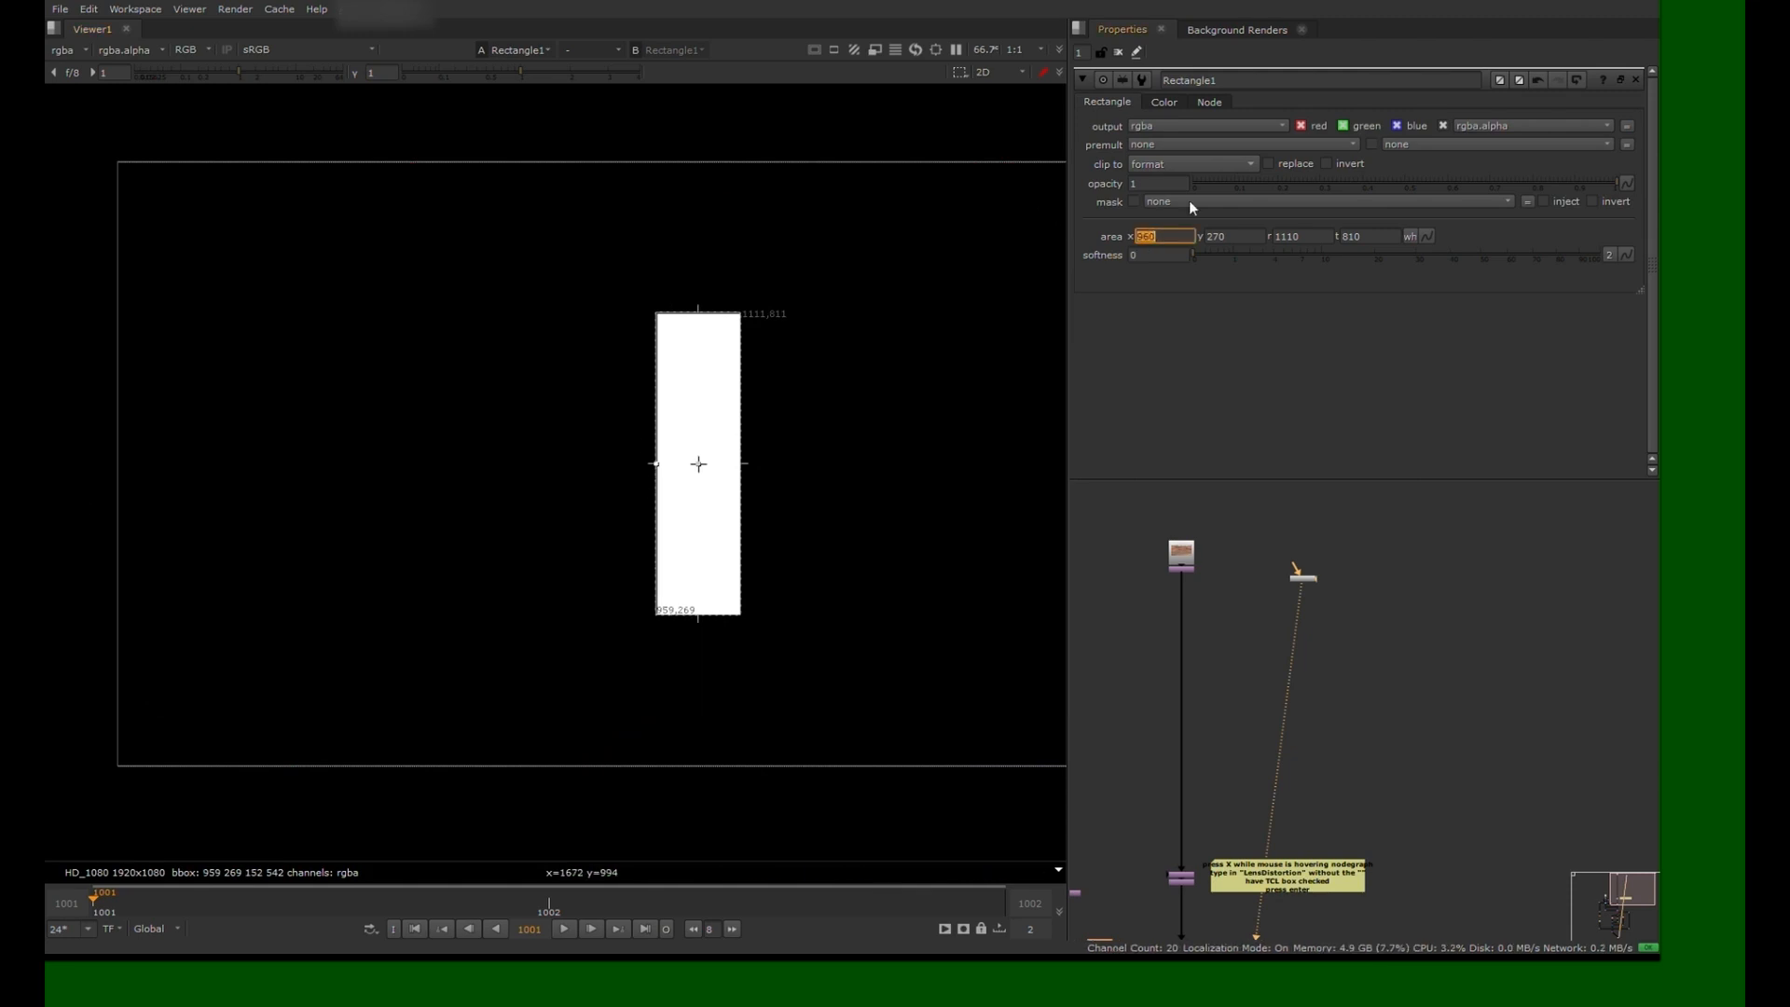
Set the Rectangle's area to y 510, r 960 and t 570, shaping it into a thin vertical bar
{"action": "key", "text": "Tab"}
{"action": "type", "text": "510"}
{"action": "key", "text": "Tab"}
{"action": "type", "text": "960"}
{"action": "key", "text": "Tab"}
{"action": "type", "text": "570"}
{"action": "key", "text": "Return"}
{"action": "scroll", "coordinate": [658, 468], "scroll_direction": "up", "scroll_amount": 7}
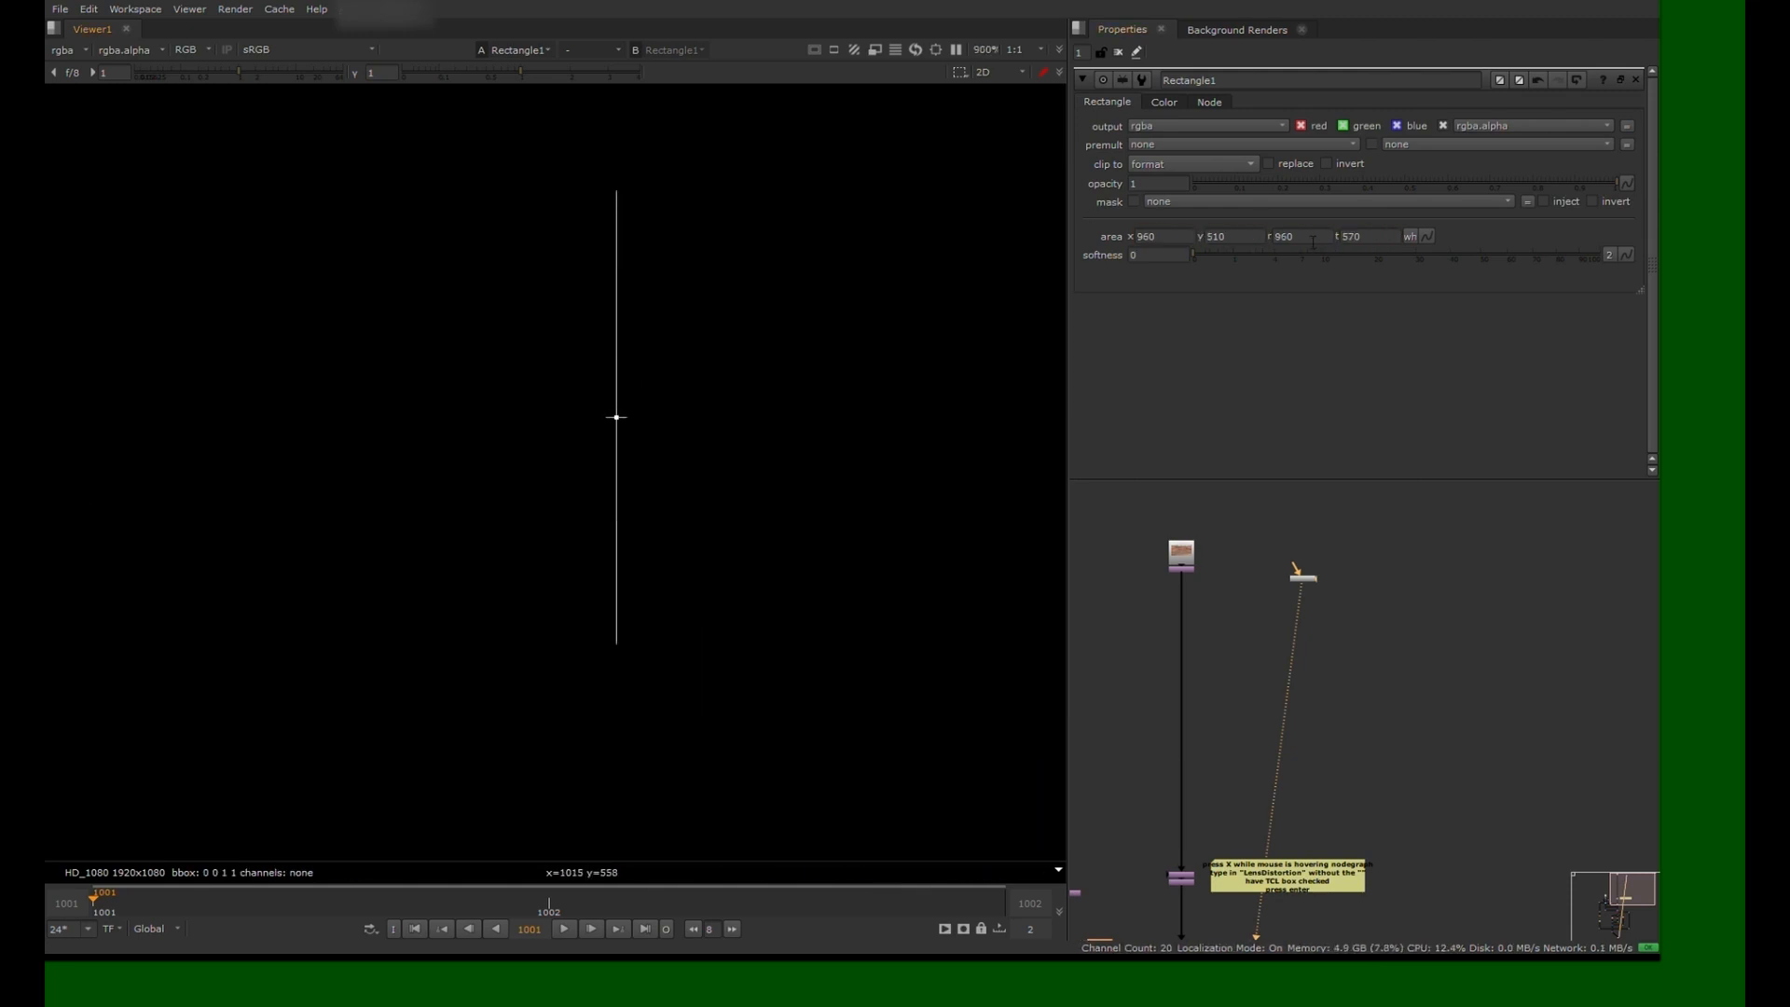
{"action": "left_click", "coordinate": [1313, 243]}
{"action": "scroll", "coordinate": [1313, 242], "scroll_direction": "up", "scroll_amount": 13}
{"action": "scroll", "coordinate": [1313, 242], "scroll_direction": "down", "scroll_amount": 10}
Branch a Transform off the Rectangle and rotate the bar to horizontal
{"action": "mouse_move", "coordinate": [1268, 550]}
{"action": "middle_mouse_down"}
{"action": "mouse_move", "coordinate": [1279, 512]}
{"action": "mouse_move", "coordinate": [1251, 575]}
{"action": "middle_mouse_up"}
{"action": "left_click", "coordinate": [1295, 601]}
{"action": "key", "text": "shift+t"}
{"action": "type", "text": "0"}
{"action": "key", "text": "Return"}
Merge the rotated bar over the Rectangle to form a cross and view the Merge
{"action": "left_click", "coordinate": [1233, 643]}
{"action": "key", "text": "2"}
{"action": "key", "text": "m"}
{"action": "left_click_drag", "start_coordinate": [1157, 643], "coordinate": [1330, 600]}
{"action": "key", "text": "1"}
{"action": "scroll", "coordinate": [730, 551], "scroll_direction": "down", "scroll_amount": 3}
{"action": "left_click", "coordinate": [1104, 147], "text": "ctrl"}
{"action": "middle_click_drag", "start_coordinate": [1240, 667], "coordinate": [1241, 628]}
{"action": "left_click_drag", "start_coordinate": [1212, 606], "coordinate": [1219, 613]}
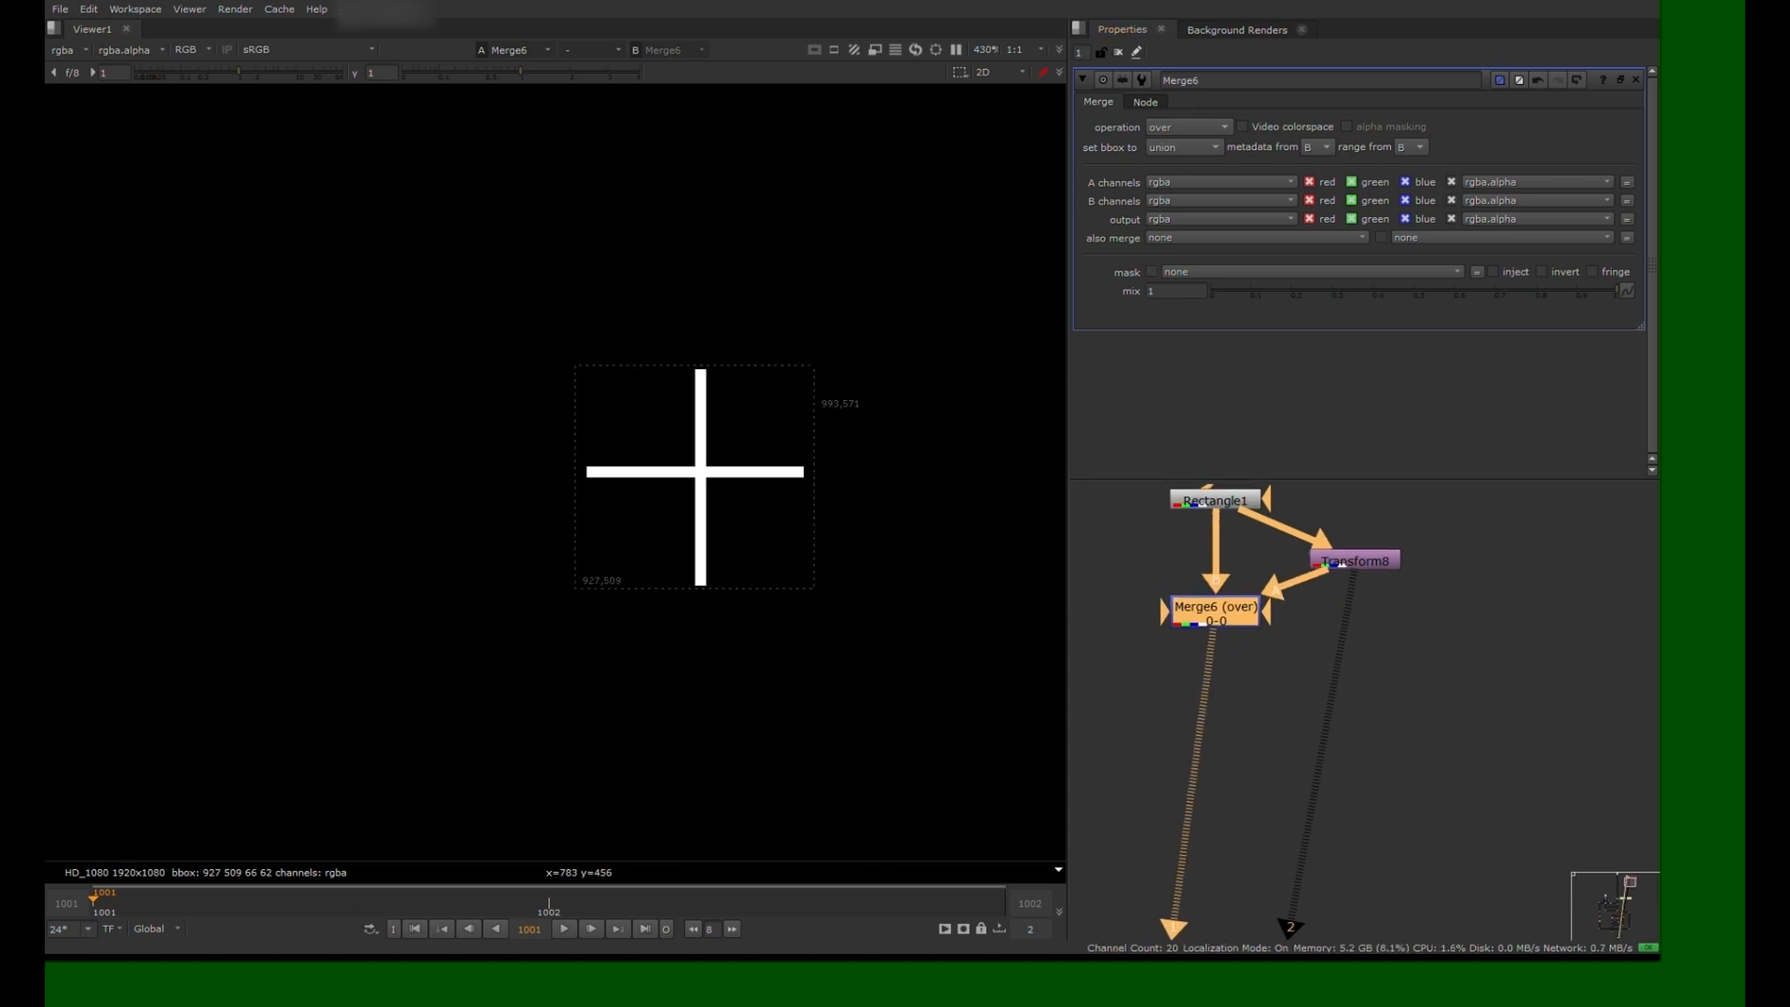
Add a Transform below the cross Merge, offset the cross to the left of centre and set its scale to 0.8
{"action": "scroll", "coordinate": [851, 612], "scroll_direction": "down", "scroll_amount": 5}
{"action": "key", "text": "t"}
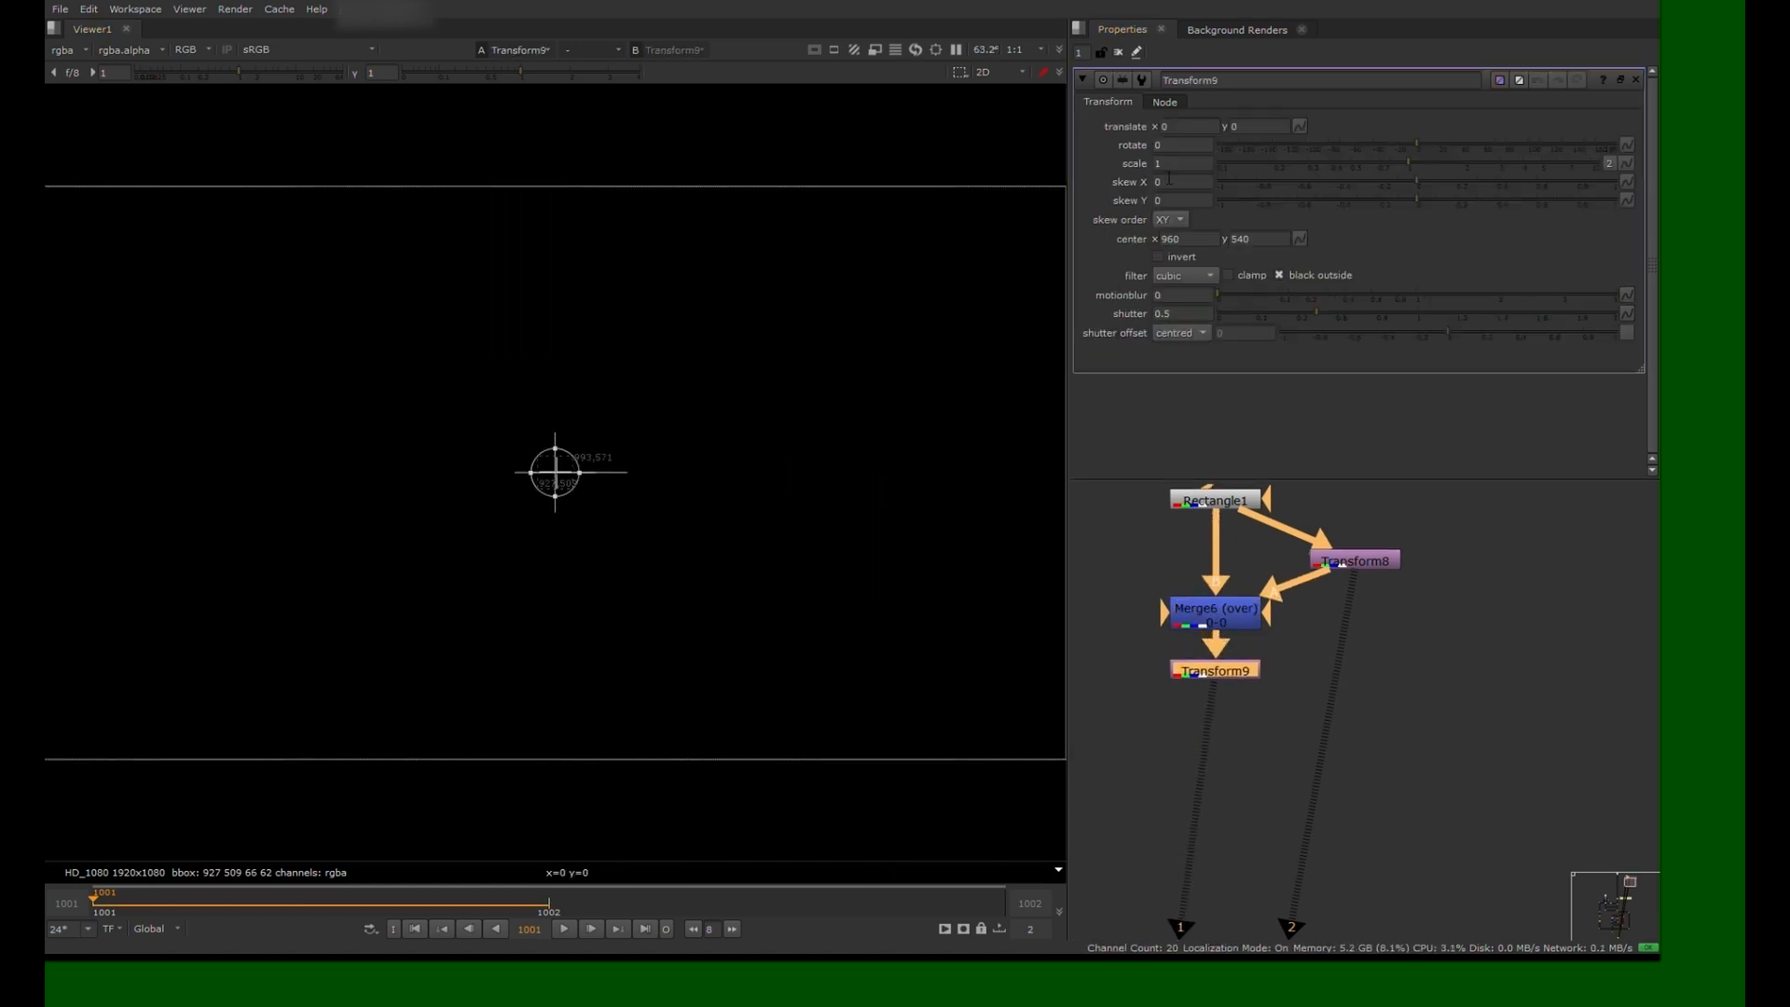
{"action": "key", "text": "Return"}
{"action": "middle_click_drag", "start_coordinate": [382, 483], "coordinate": [579, 467]}
{"action": "scroll", "coordinate": [574, 468], "scroll_direction": "up", "scroll_amount": 7}
{"action": "double_click", "coordinate": [1162, 163]}
{"action": "type", "text": "0.8"}
{"action": "key", "text": "Return"}
Paste a copy of the scaled Transform as a second branch and make its x translate positive to offset the cross rightwards
{"action": "scroll", "coordinate": [1269, 645], "scroll_direction": "down", "scroll_amount": 2}
{"action": "left_click", "coordinate": [1384, 668]}
{"action": "key", "text": "ctrl+v"}
{"action": "key", "text": "BackSpace"}
{"action": "key", "text": "Return"}
{"action": "left_click", "coordinate": [1244, 662]}
{"action": "key", "text": "1"}
{"action": "key", "text": "f"}
{"action": "left_click", "coordinate": [1637, 80]}
Merge the two offset crosses and add a Blur with size 3 below the Merge
{"action": "left_click", "coordinate": [1370, 672]}
{"action": "key", "text": "2"}
{"action": "key", "text": "m"}
{"action": "key", "text": "b"}
{"action": "middle_click_drag", "start_coordinate": [804, 405], "coordinate": [1027, 125], "text": "alt"}
{"action": "key", "text": "Up"}
{"action": "key", "text": "Up"}
{"action": "key", "text": "Up"}
{"action": "middle_click_drag", "start_coordinate": [924, 510], "coordinate": [803, 478], "text": "alt"}
{"action": "key", "text": "f"}
Merge the blurred crosses over the desert image below the Reformat and view the result
{"action": "middle_click_drag", "start_coordinate": [1139, 685], "coordinate": [1302, 595]}
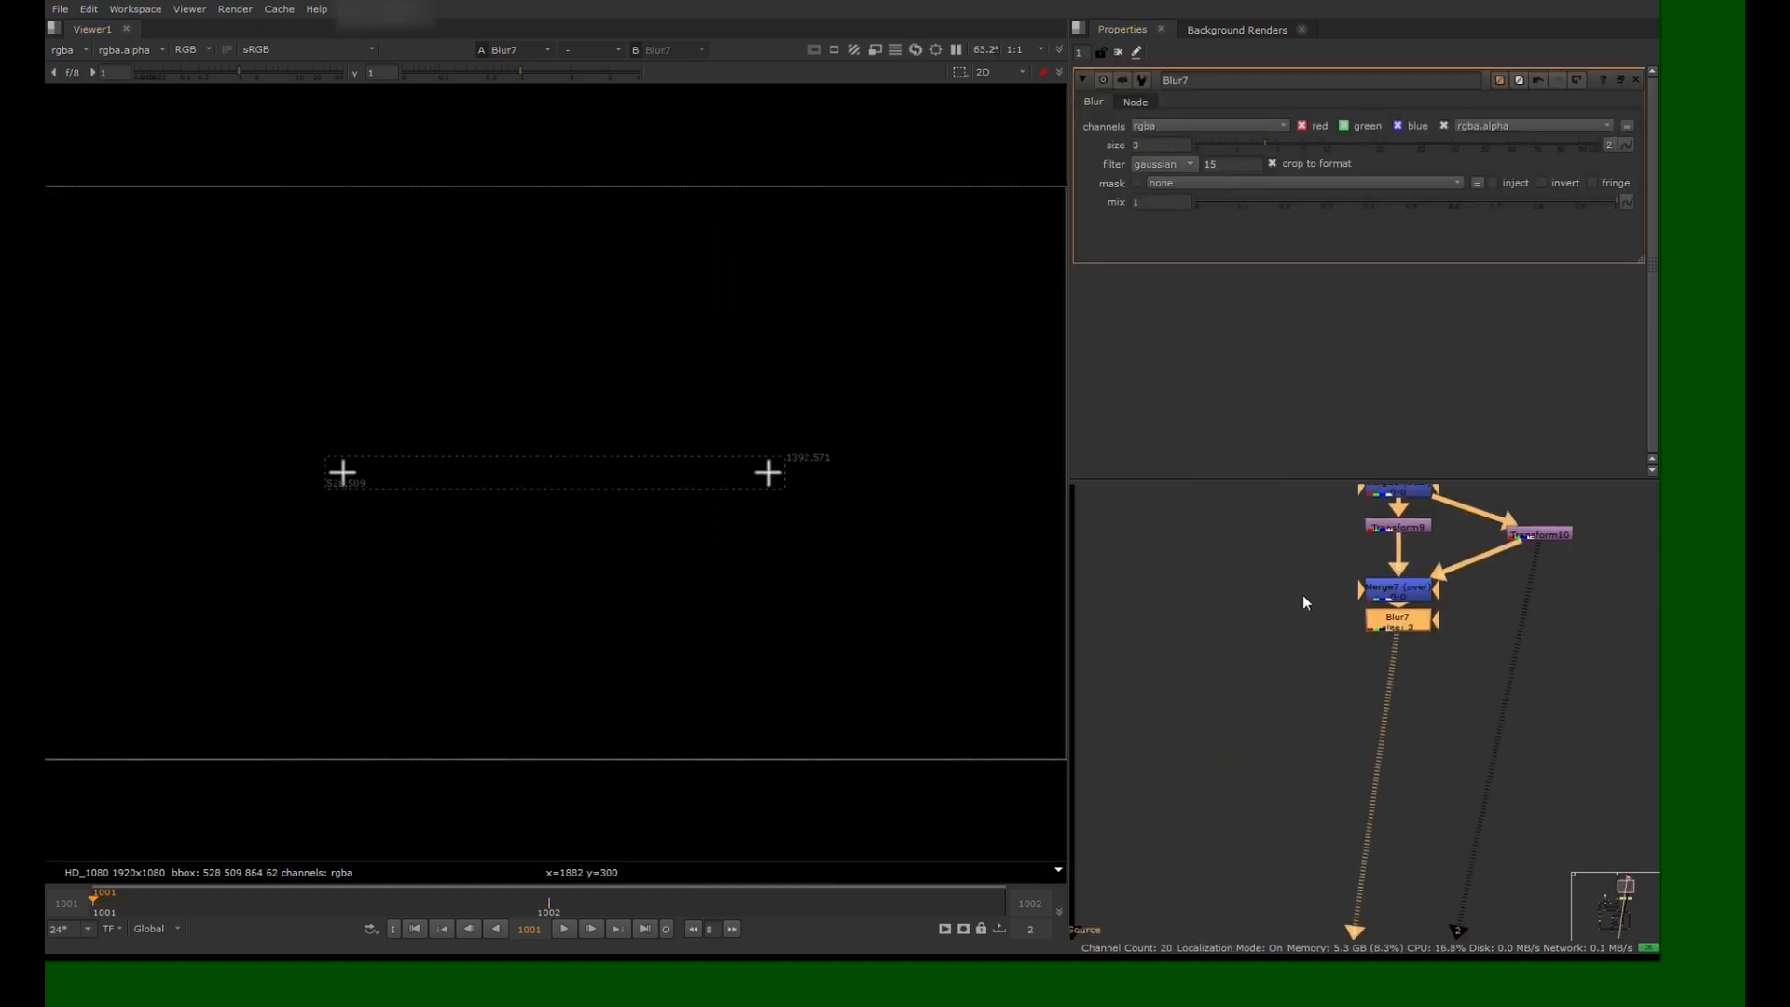
{"action": "scroll", "coordinate": [1302, 595], "scroll_direction": "down", "scroll_amount": 3}
{"action": "left_click", "coordinate": [1228, 738]}
{"action": "key", "text": "m"}
{"action": "left_click_drag", "start_coordinate": [1228, 738], "coordinate": [1221, 741]}
{"action": "left_click_drag", "start_coordinate": [1203, 741], "coordinate": [1398, 752]}
{"action": "key", "text": "1"}
{"action": "left_click", "coordinate": [1115, 607]}
{"action": "scroll", "coordinate": [740, 470], "scroll_direction": "down", "scroll_amount": 2}
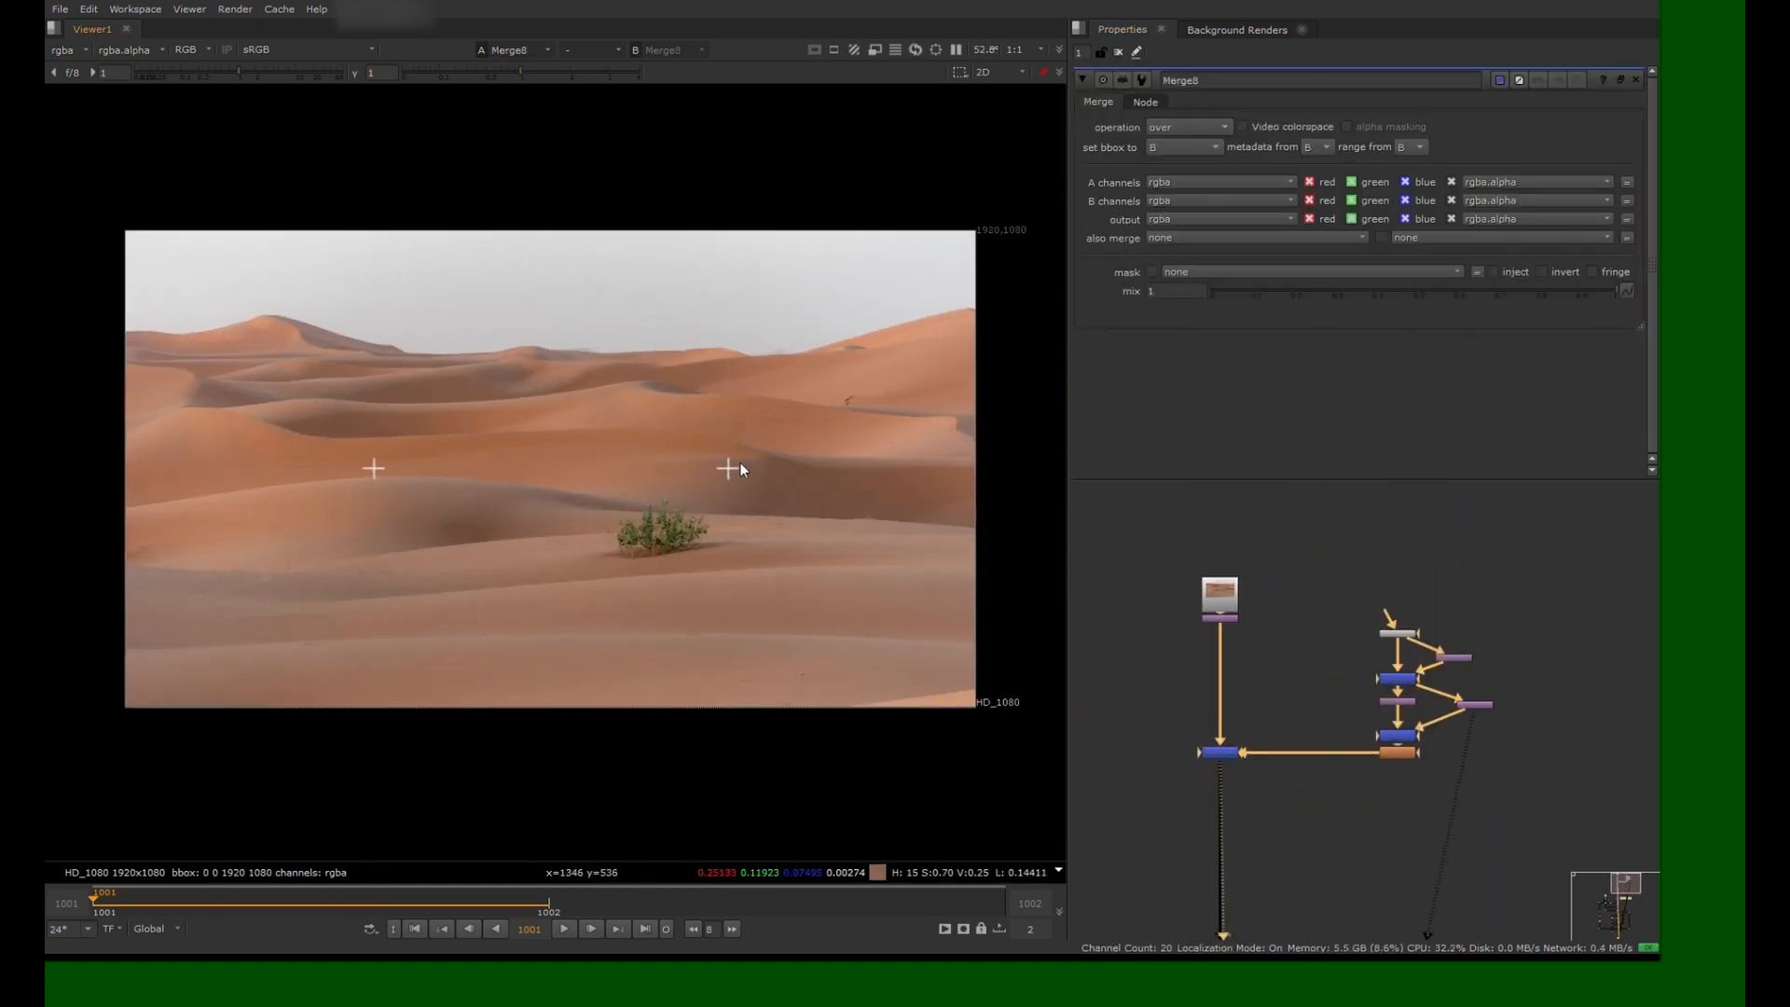
{"action": "scroll", "coordinate": [741, 469], "scroll_direction": "up", "scroll_amount": 2}
{"action": "scroll", "coordinate": [1378, 739], "scroll_direction": "up", "scroll_amount": 3}
{"action": "left_click", "coordinate": [1414, 766]}
{"action": "key", "text": "p"}
{"action": "key", "text": "ctrl+z"}
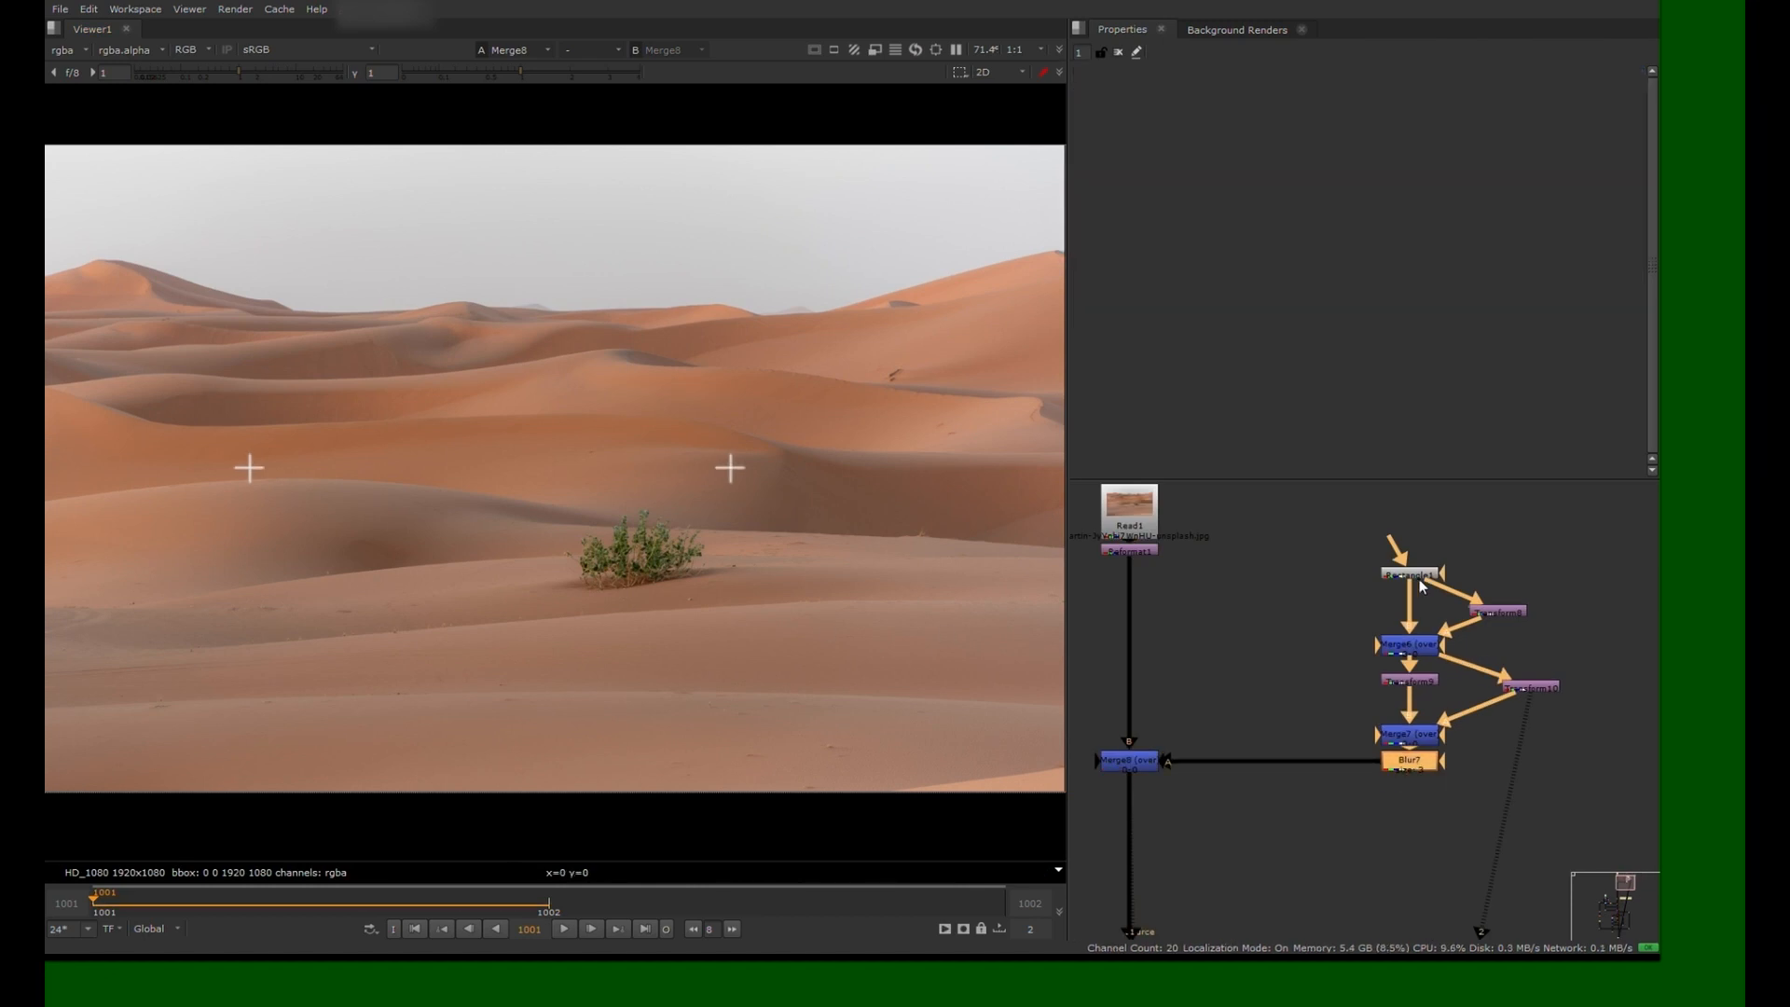
Add a Grade directly below the Rectangle and set its gain to 0 so the crosses turn black
{"action": "double_click", "coordinate": [1412, 575]}
{"action": "left_click", "coordinate": [1311, 128]}
{"action": "left_click", "coordinate": [1355, 129]}
{"action": "key", "text": "g"}
{"action": "left_click_drag", "start_coordinate": [1256, 200], "coordinate": [1222, 199]}
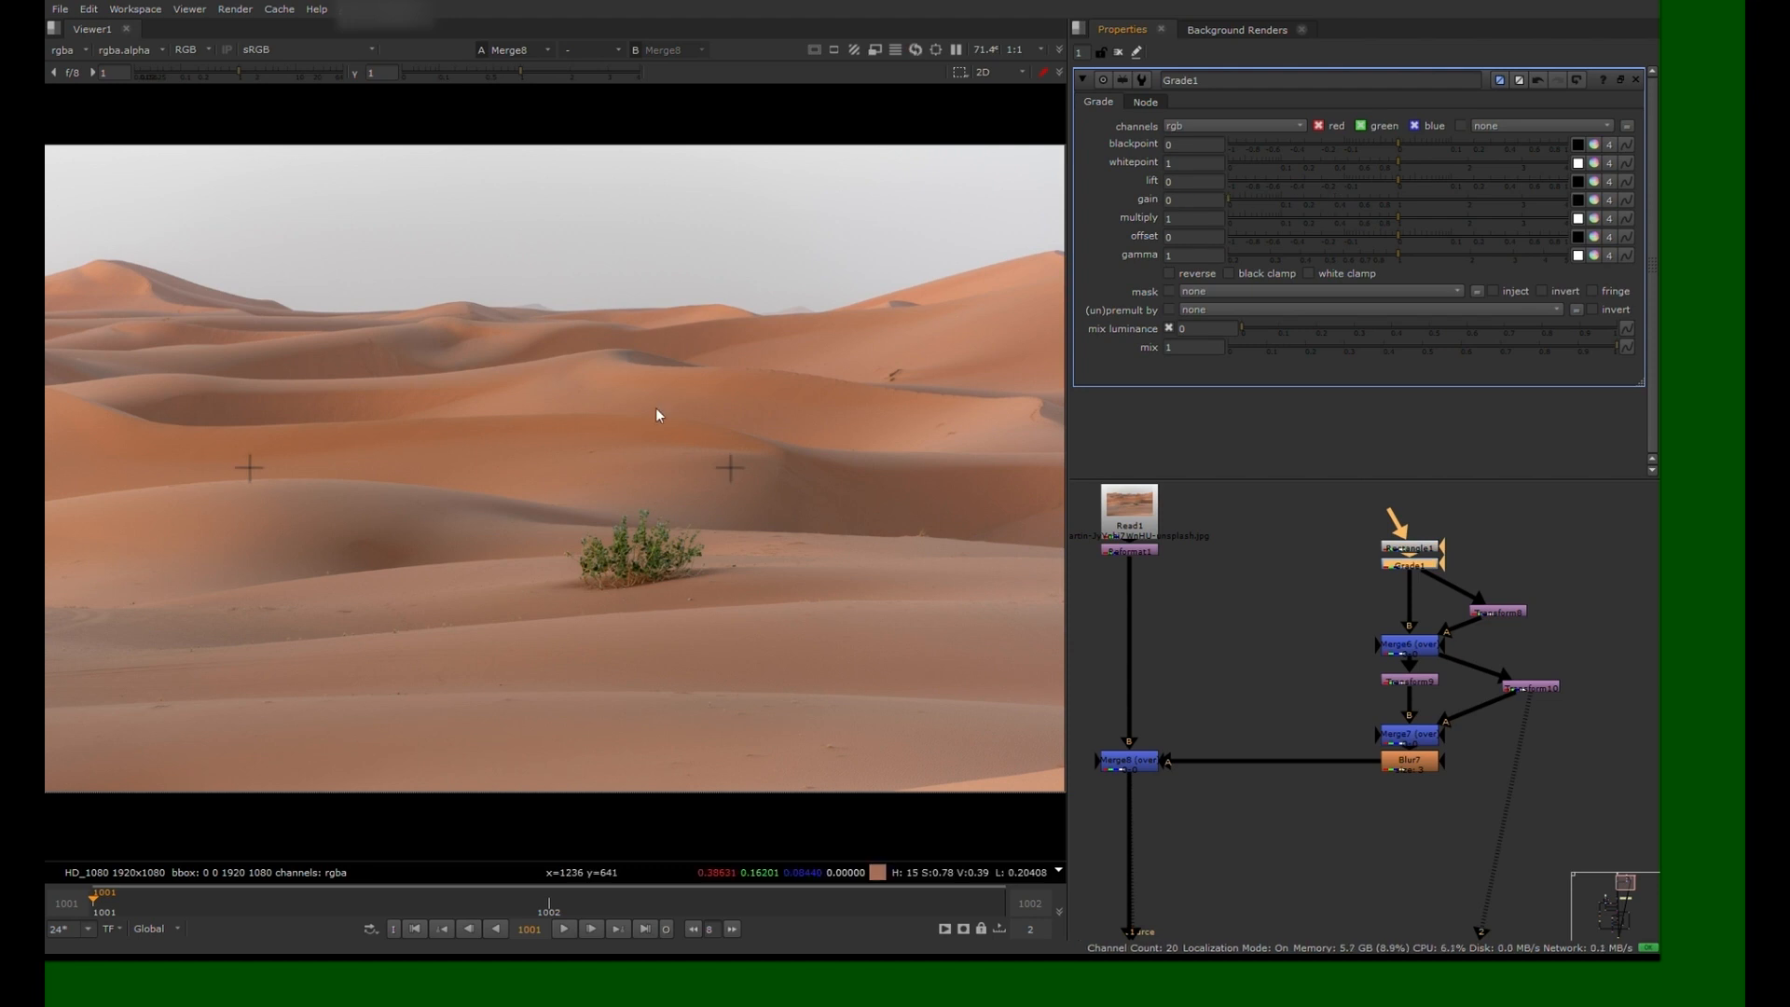
{"action": "scroll", "coordinate": [688, 467], "scroll_direction": "up", "scroll_amount": 4}
{"action": "scroll", "coordinate": [804, 425], "scroll_direction": "down", "scroll_amount": 4}
View the final Crop's output to check the black crosses inside the binocular effect
{"action": "scroll", "coordinate": [1270, 723], "scroll_direction": "down", "scroll_amount": 5}
{"action": "middle_click_drag", "start_coordinate": [1231, 895], "coordinate": [1192, 755]}
{"action": "left_click", "coordinate": [1188, 765]}
{"action": "key", "text": "1"}
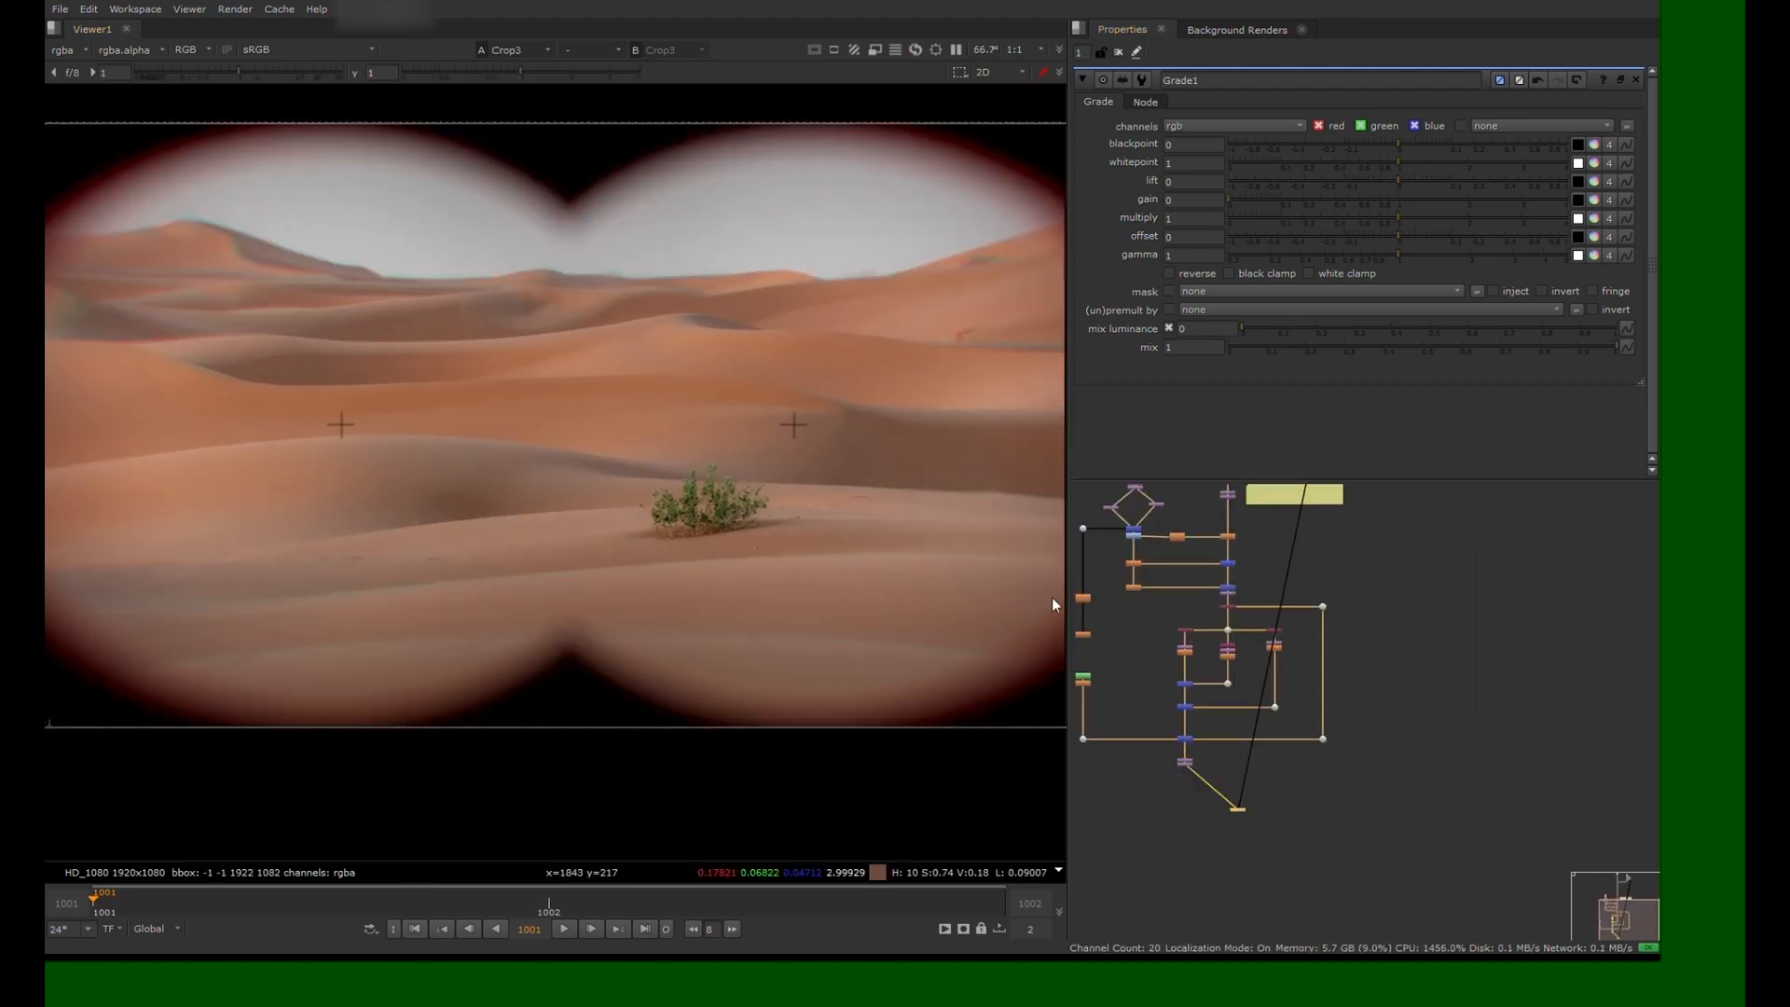
{"action": "scroll", "coordinate": [851, 457], "scroll_direction": "down", "scroll_amount": 2}
{"action": "middle_click_drag", "start_coordinate": [851, 457], "coordinate": [787, 415]}
{"action": "scroll", "coordinate": [786, 416], "scroll_direction": "up", "scroll_amount": 1}
Move both crosses 50 px farther from the centre through the x translate of their two Transforms
{"action": "middle_click_drag", "start_coordinate": [1307, 504], "coordinate": [1311, 650]}
{"action": "scroll", "coordinate": [1316, 646], "scroll_direction": "up", "scroll_amount": 6}
{"action": "double_click", "coordinate": [1319, 651]}
{"action": "double_click", "coordinate": [1225, 732]}
{"action": "left_click_drag", "start_coordinate": [1172, 126], "coordinate": [1219, 165]}
{"action": "key", "text": "Down"}
{"action": "key", "text": "Up"}
{"action": "type", "text": "50"}
{"action": "key", "text": "Return"}
{"action": "double_click", "coordinate": [1370, 737]}
{"action": "type", "text": "50"}
{"action": "key", "text": "Return"}
{"action": "left_click", "coordinate": [1638, 81]}
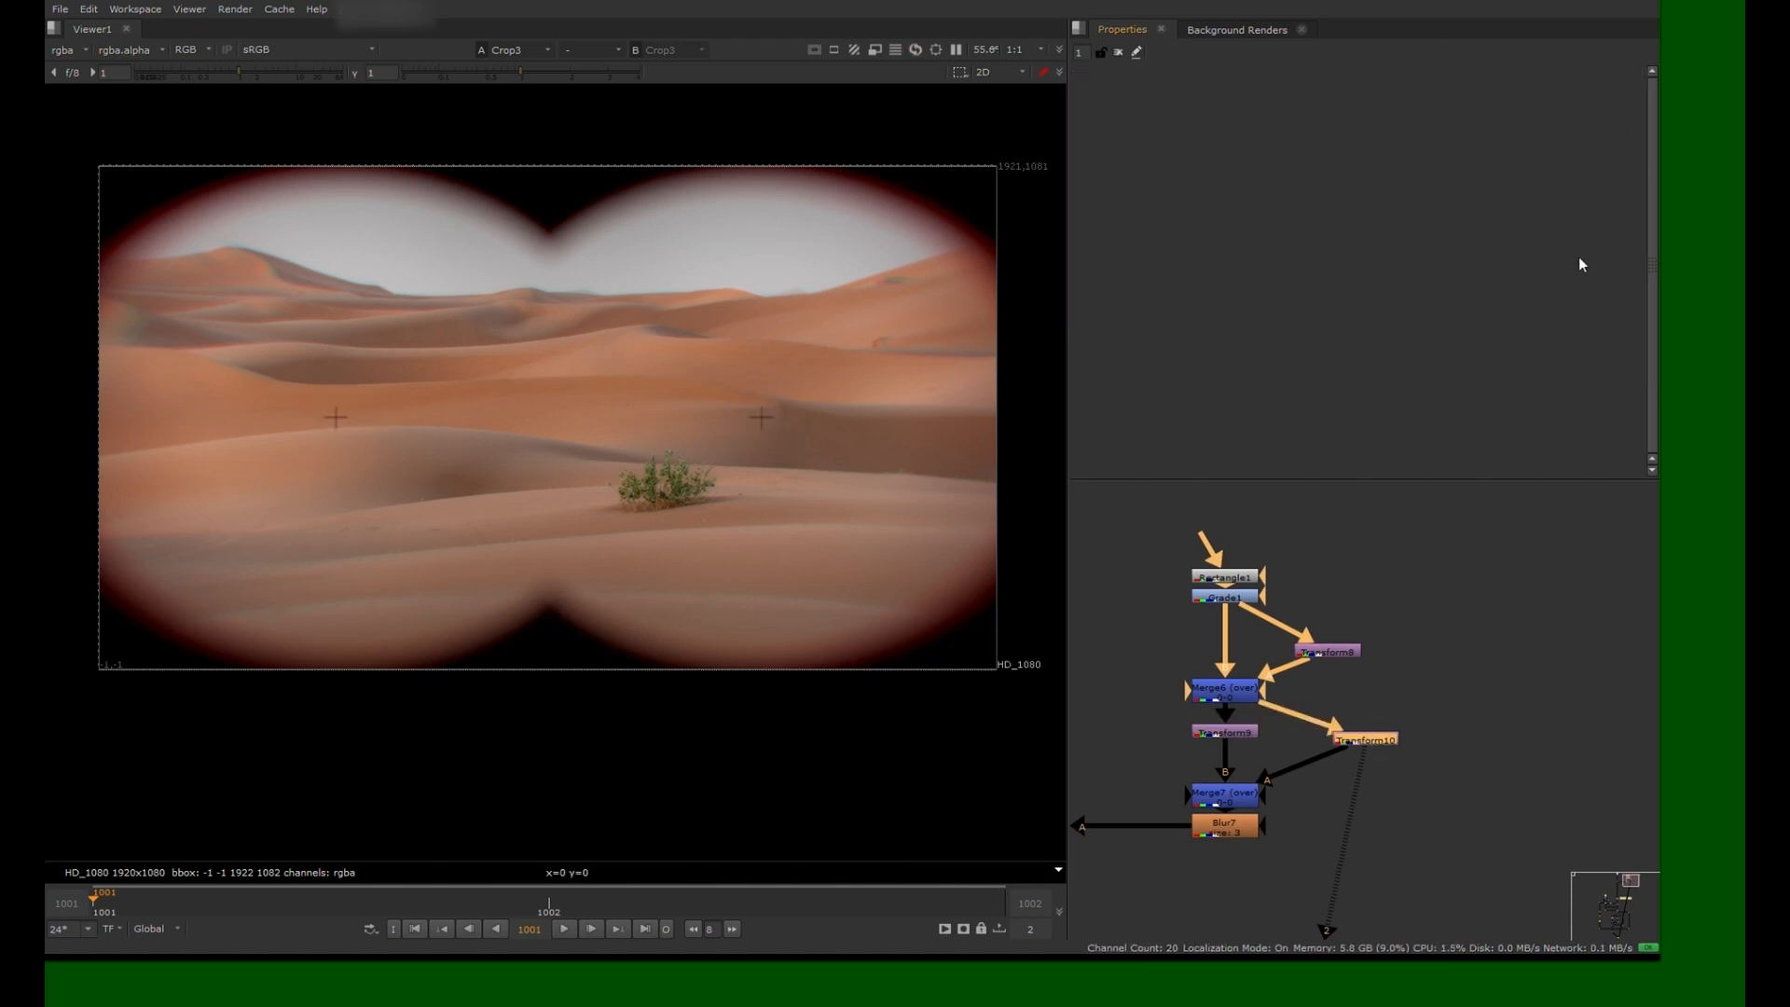
View the output of the Merge that places the crosses over the undistorted desert image
{"action": "scroll", "coordinate": [1368, 681], "scroll_direction": "down", "scroll_amount": 5}
{"action": "middle_click_drag", "start_coordinate": [1306, 713], "coordinate": [1557, 690]}
{"action": "scroll", "coordinate": [1474, 704], "scroll_direction": "up", "scroll_amount": 2}
{"action": "left_click", "coordinate": [1442, 711]}
{"action": "key", "text": "1"}
Add a Text node in the free area beside the Read with the message "Tango 76" and "UTC+ 97:23" on two lines and view it
{"action": "left_click", "coordinate": [1235, 634]}
{"action": "middle_click_drag", "start_coordinate": [1236, 634], "coordinate": [1274, 658]}
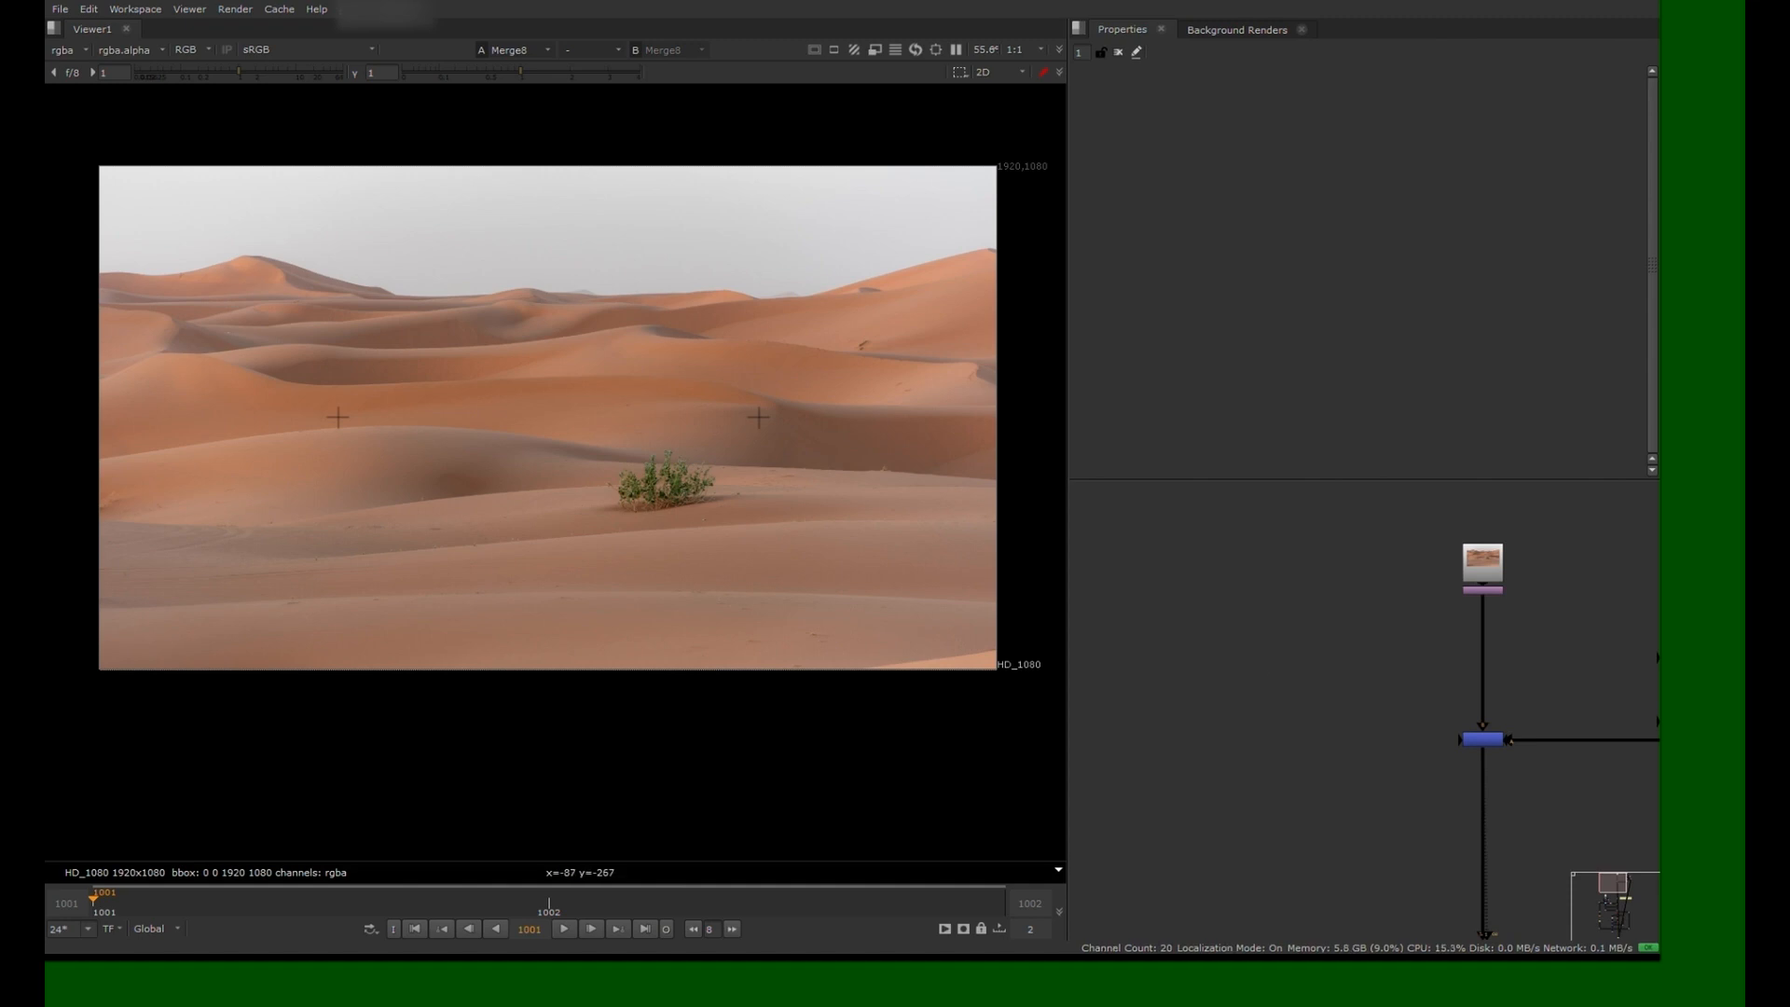
{"action": "key", "text": "Tab"}
{"action": "type", "text": "text"}
{"action": "key", "text": "Return"}
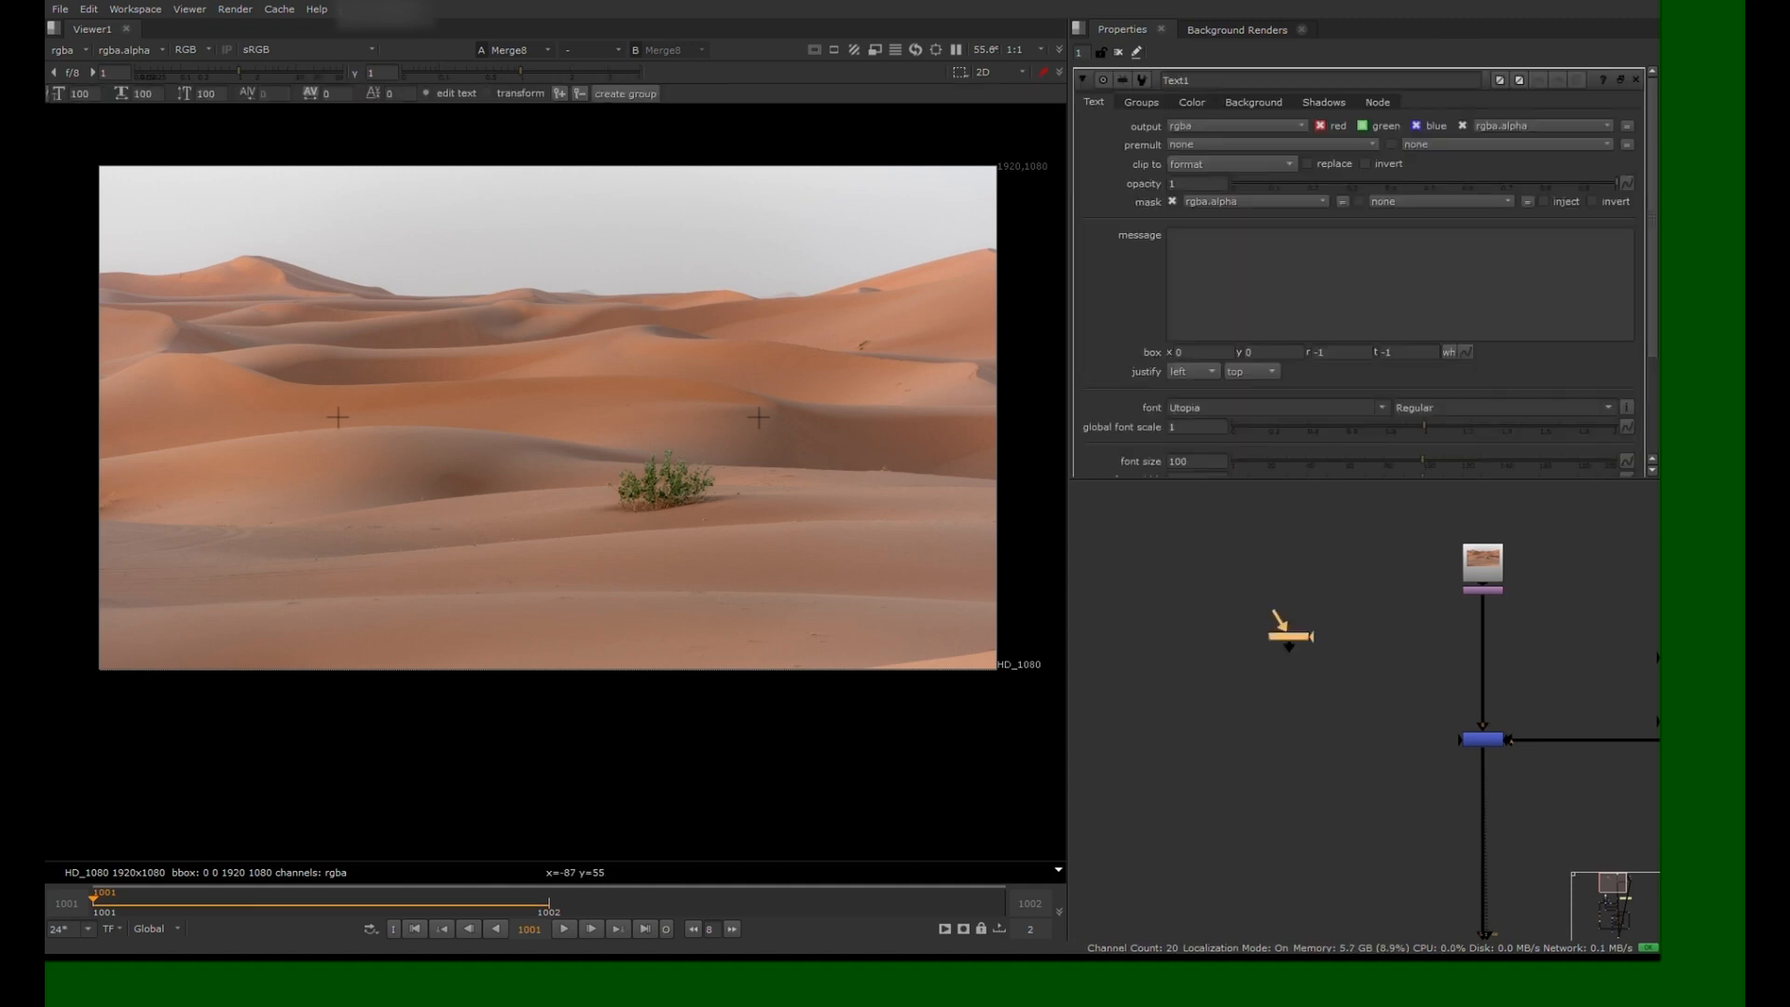
{"action": "key", "text": "1"}
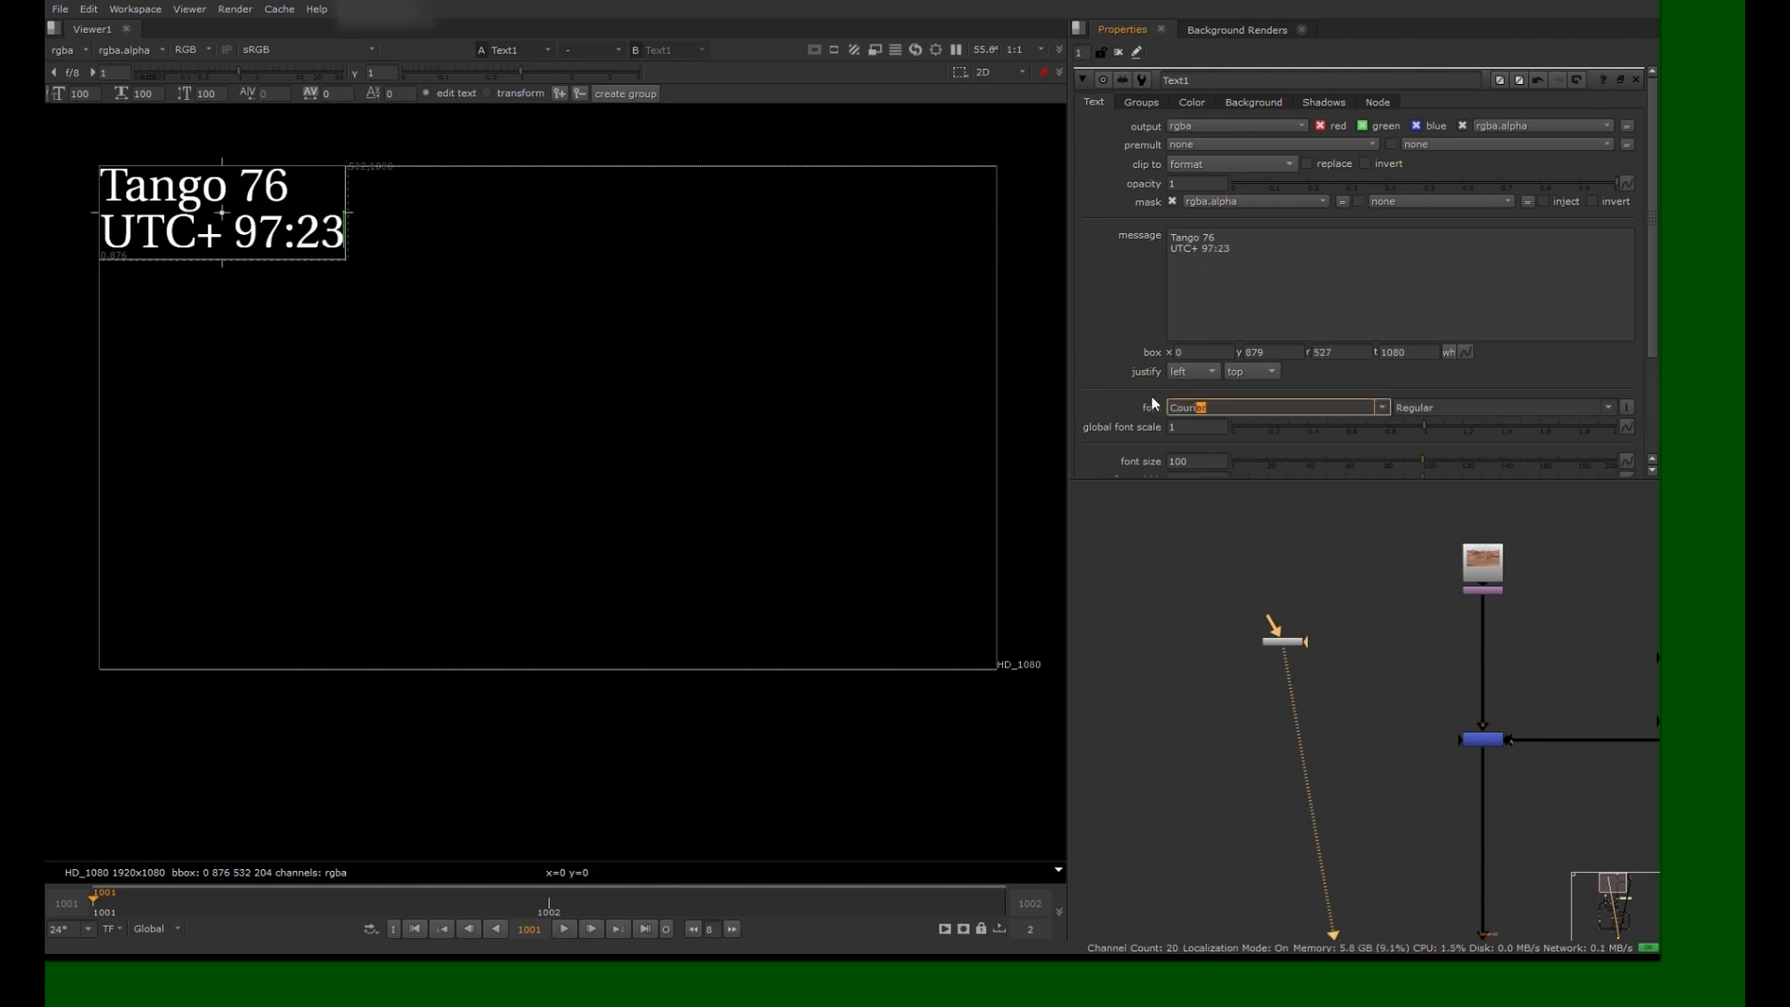
Set the text's font to Courier and its global font scale to 0.4
{"action": "key", "text": "Return"}
{"action": "key", "text": "Tab"}
{"action": "type", "text": "0.4"}
{"action": "key", "text": "Return"}
{"action": "scroll", "coordinate": [1407, 392], "scroll_direction": "down", "scroll_amount": 3}
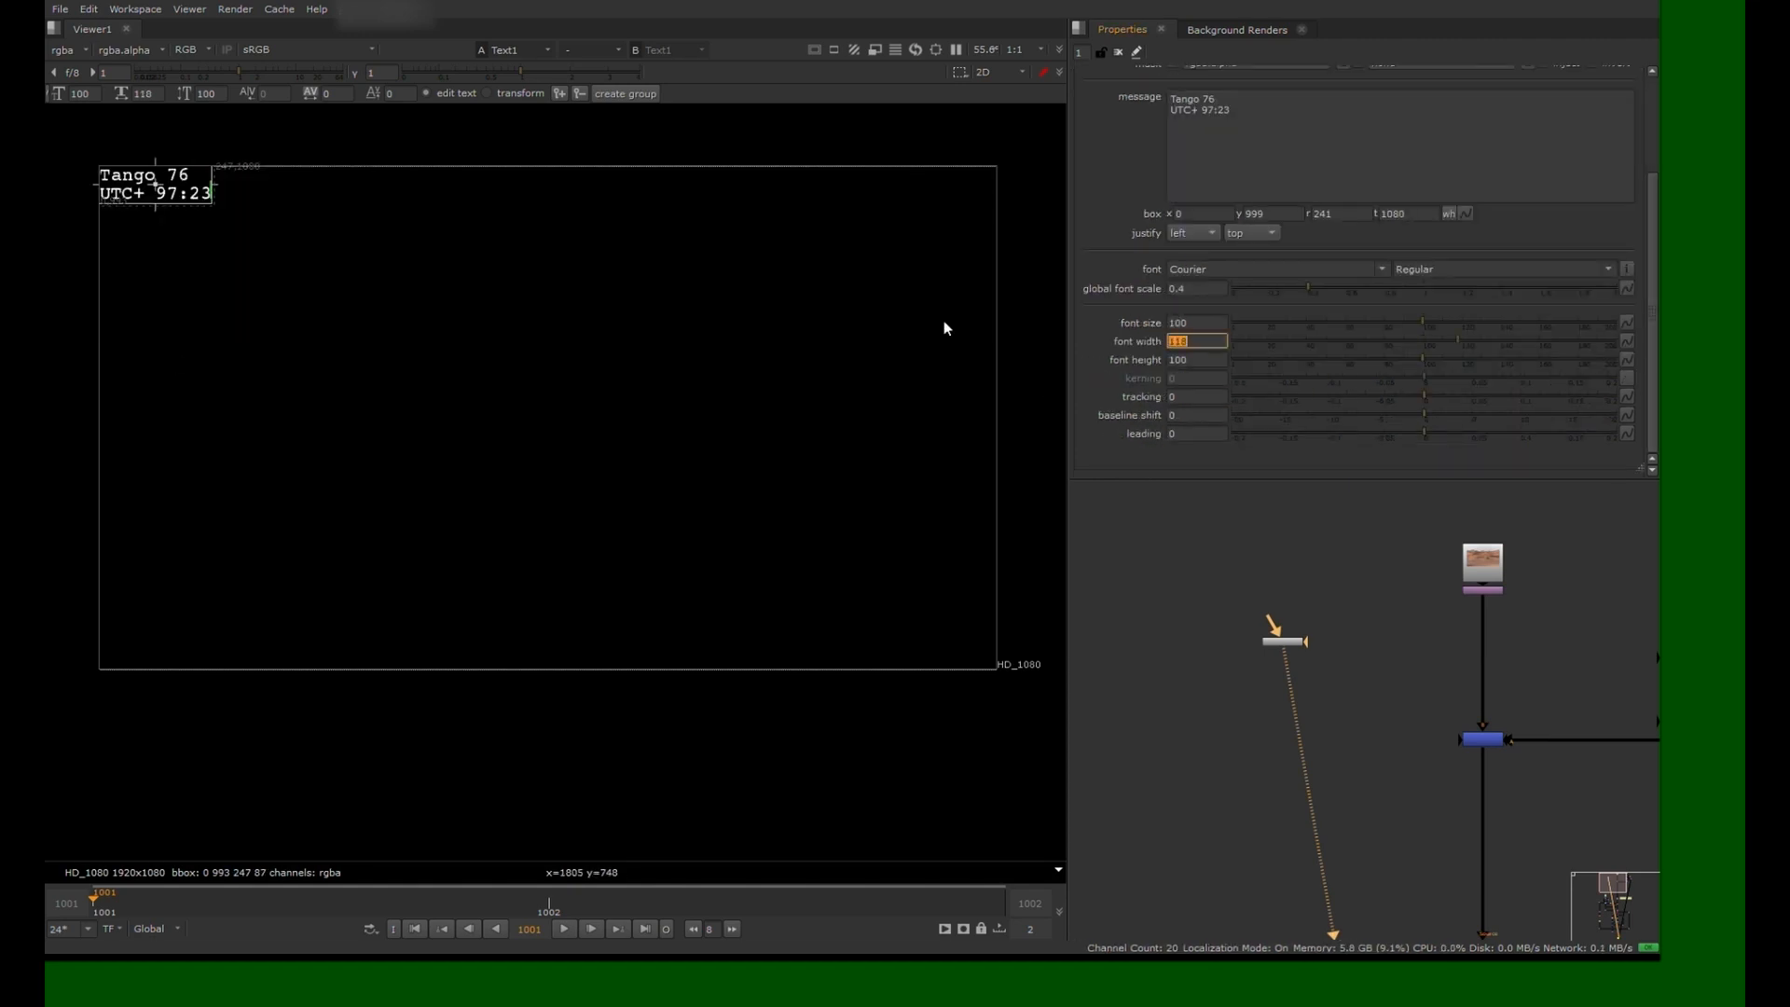
Set the Text node's box to x 300, y 700, r 1200 and t 880
{"action": "key", "text": "ctrl+a"}
{"action": "type", "text": "300"}
{"action": "key", "text": "Tab"}
{"action": "type", "text": "700"}
{"action": "key", "text": "Tab"}
{"action": "type", "text": "1200"}
{"action": "key", "text": "Tab"}
{"action": "type", "text": "880"}
{"action": "key", "text": "Return"}
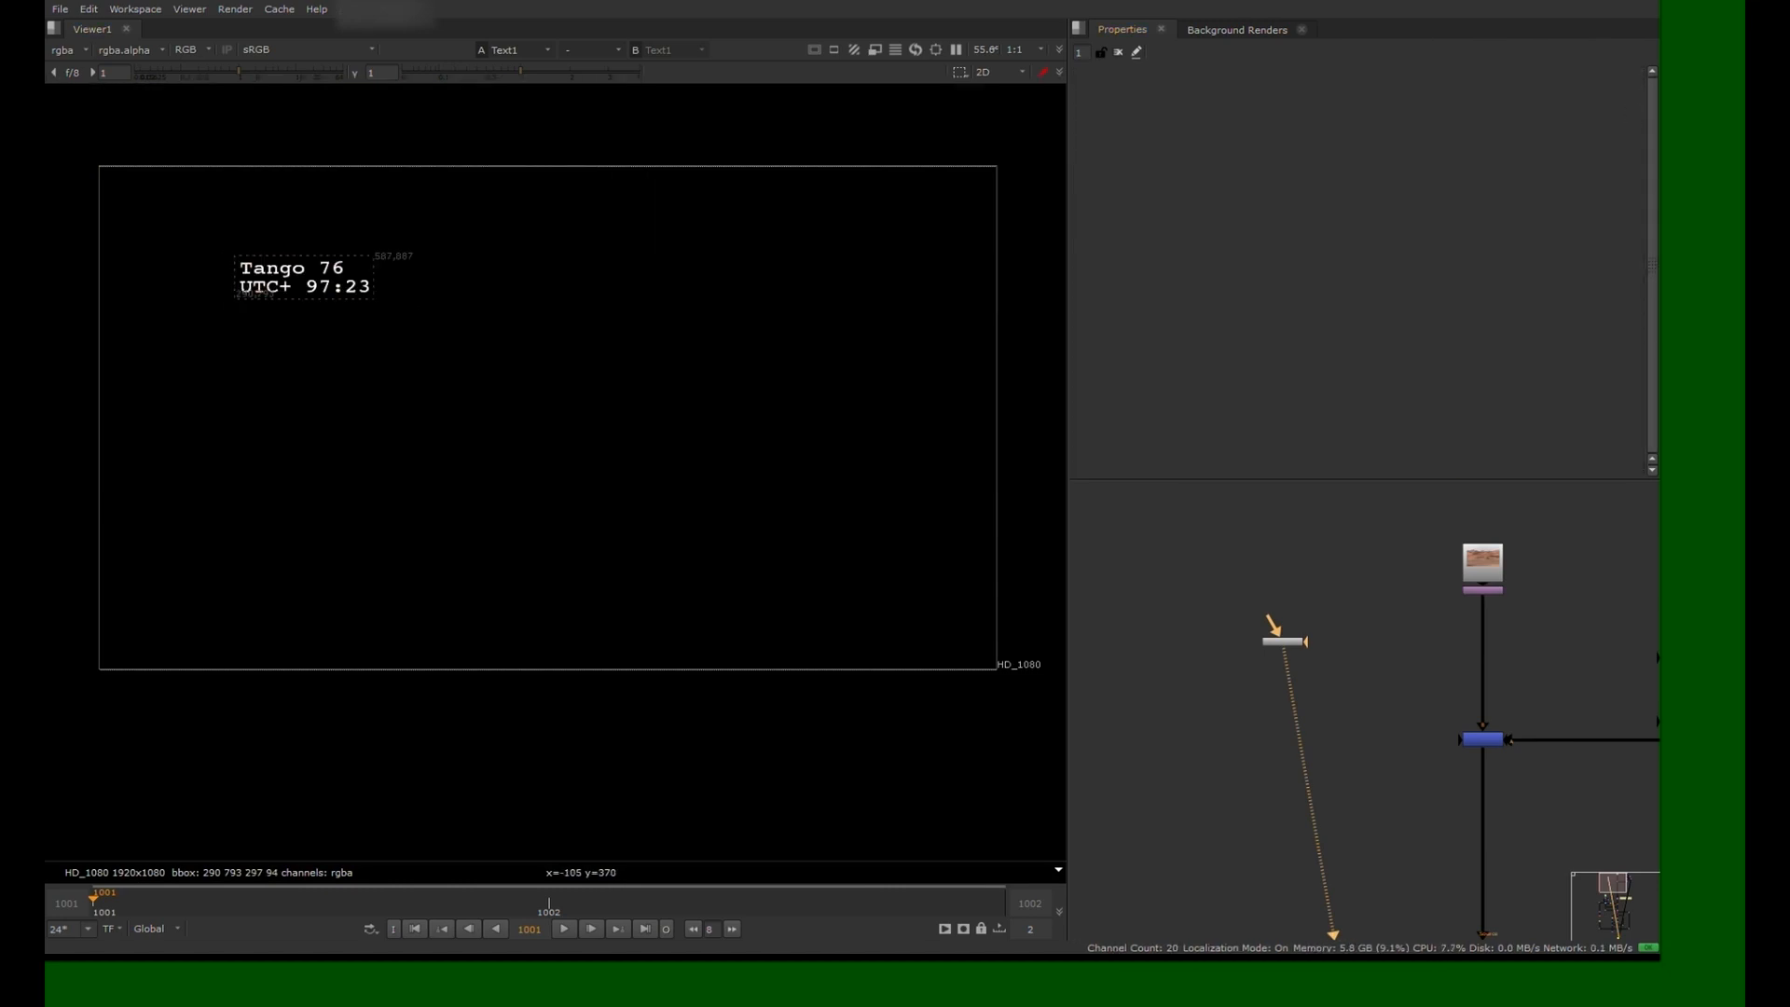
Extend the text message with several blank lines followed by "DFTL AUTO" and an indented "AUTO"
{"action": "double_click", "coordinate": [1284, 641]}
{"action": "left_click", "coordinate": [1266, 262]}
{"action": "key", "text": "Return"}
{"action": "key", "text": "Return"}
{"action": "key", "text": "Return"}
{"action": "key", "text": "Return"}
{"action": "key", "text": "Return"}
{"action": "key", "text": "Return"}
{"action": "left_click", "coordinate": [1639, 81]}
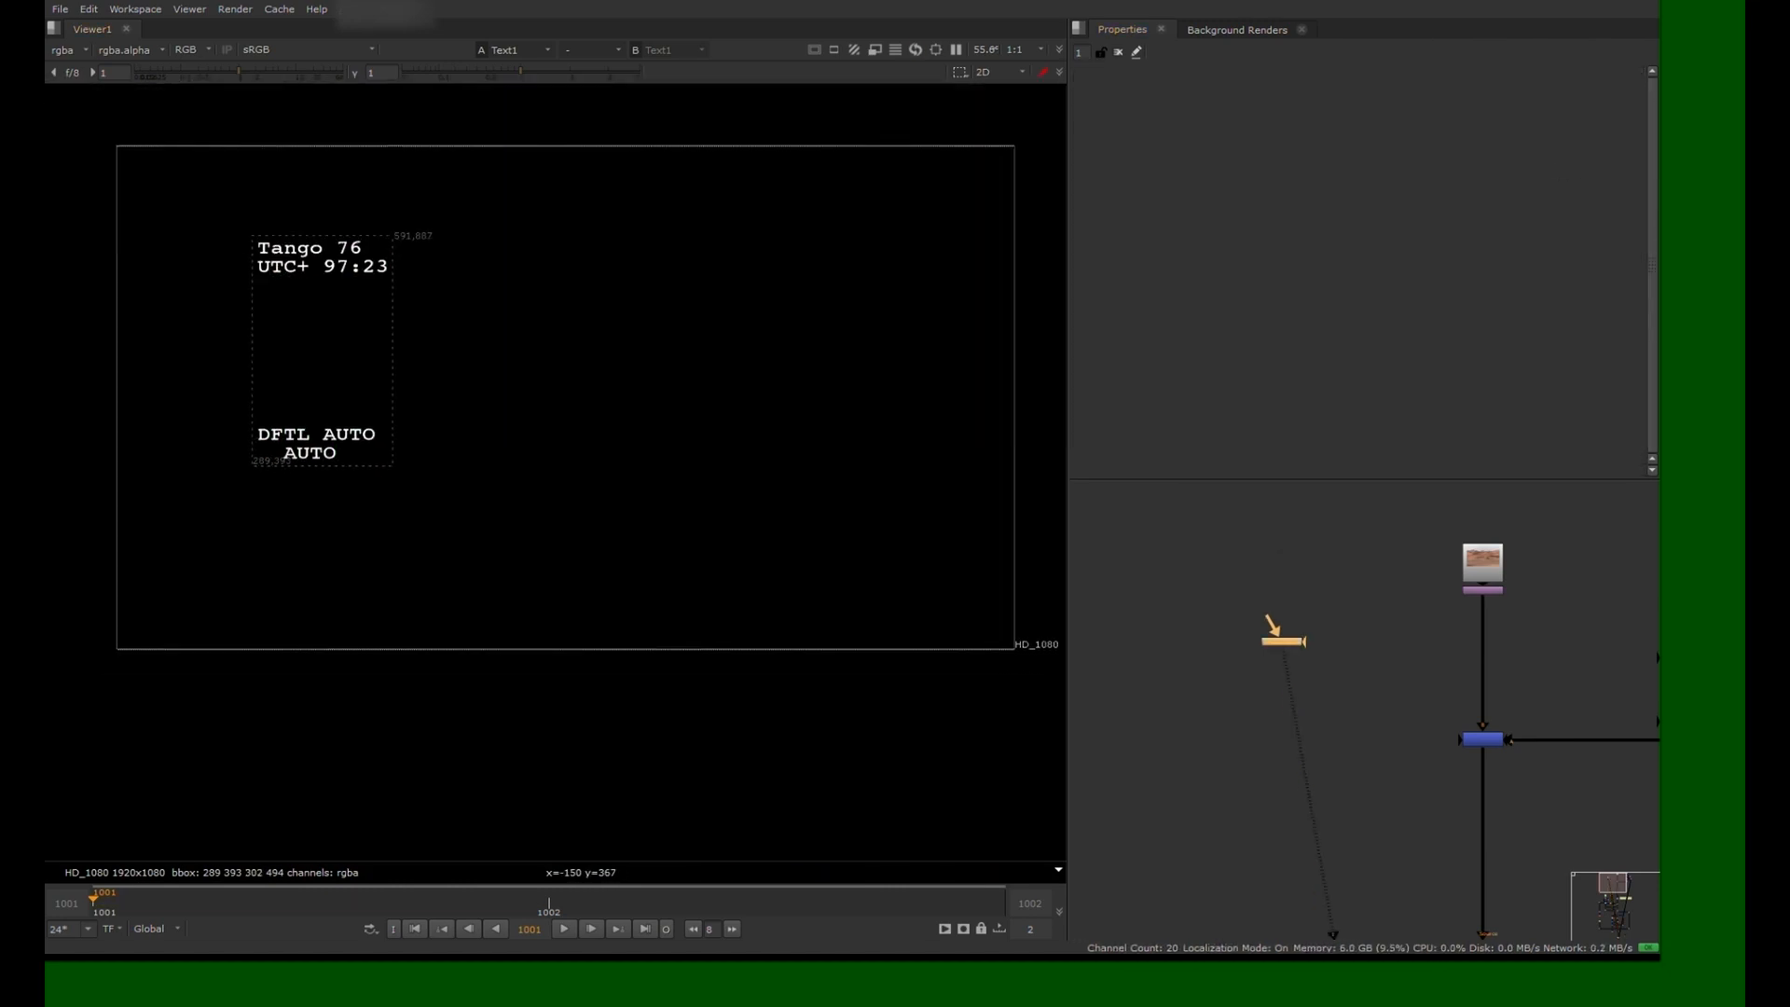
Move the second Text node's box to the right half of the frame, at about x 1155, y 716
{"action": "double_click", "coordinate": [1283, 654]}
{"action": "left_click_drag", "start_coordinate": [467, 279], "coordinate": [868, 269]}
{"action": "left_click_drag", "start_coordinate": [868, 311], "coordinate": [875, 316]}
Replace the upper lines of the second Text node's message with "TGT", "38'53'51.4"N" and "74'12'44.7"W"
{"action": "left_click_drag", "start_coordinate": [1229, 252], "coordinate": [1122, 219]}
{"action": "type", "text": "TGT"}
{"action": "key", "text": "Return"}
{"action": "type", "text": "38'53'51.4\"N"}
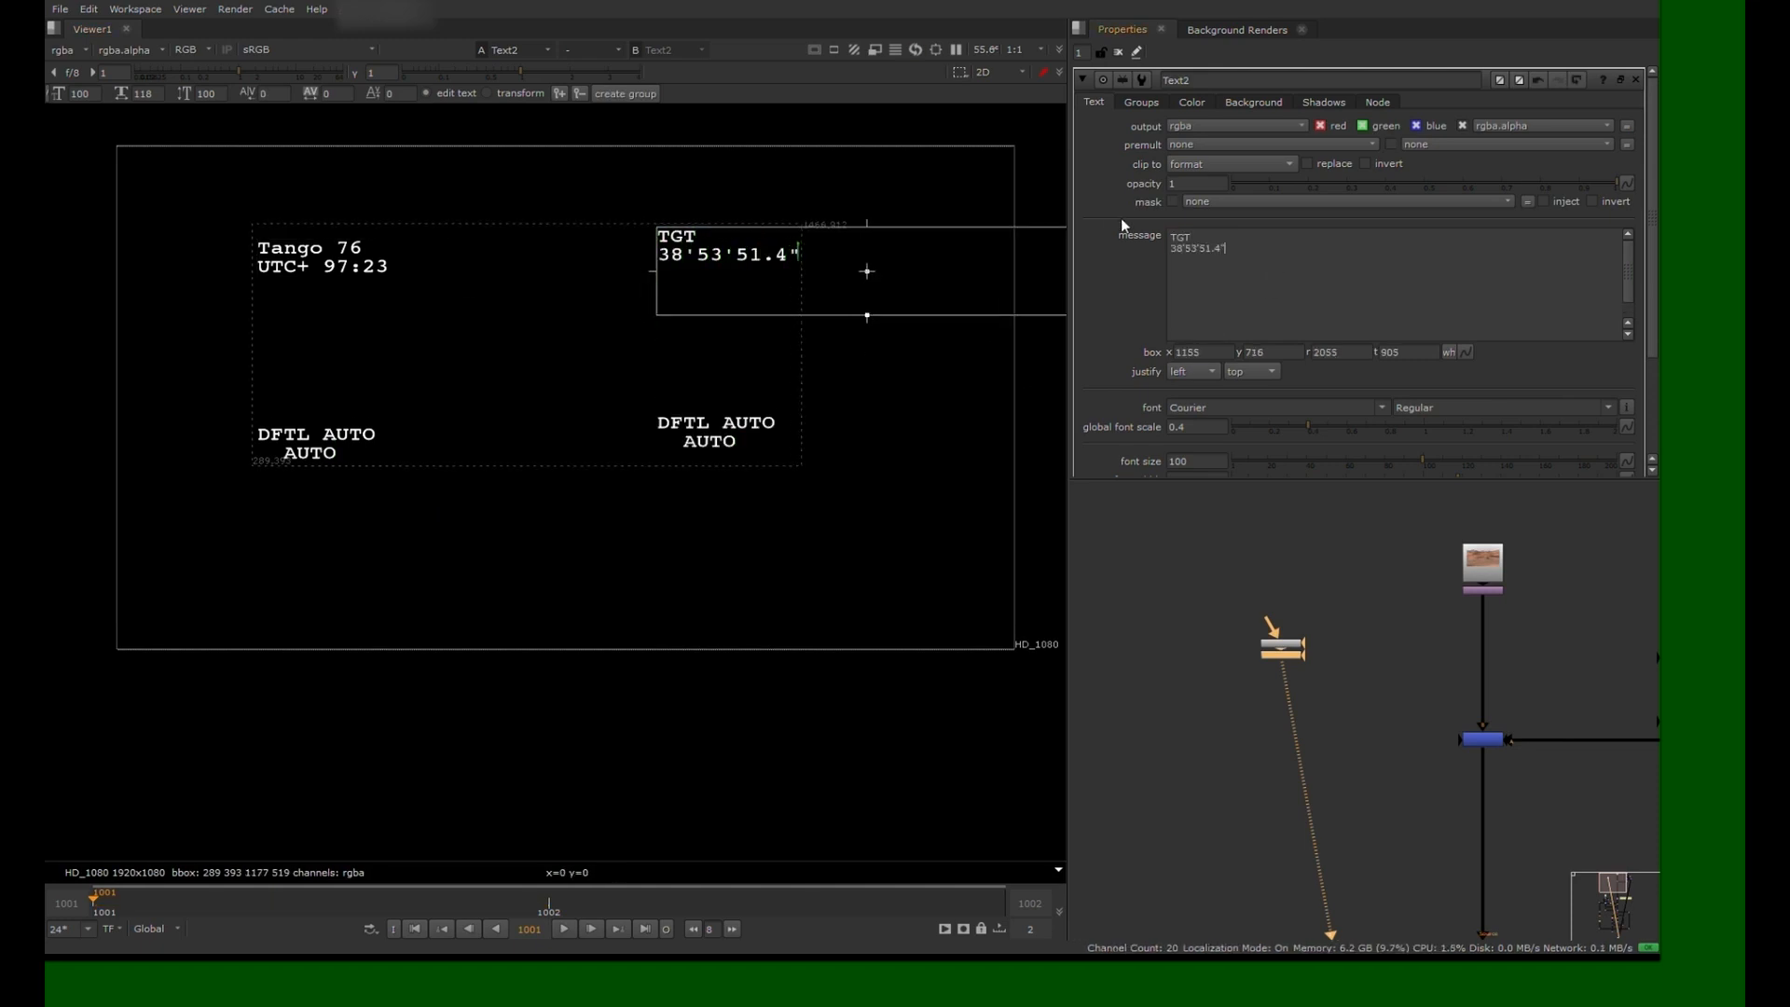
{"action": "key", "text": "Return"}
{"action": "type", "text": "74'12'44.7\"W"}
Replace the lower lines of the second Text node's message with "LOC", "49'22'34'4"N" and "33'21'35.2"E"
{"action": "left_click_drag", "start_coordinate": [1626, 269], "coordinate": [1627, 296]}
{"action": "left_click_drag", "start_coordinate": [1170, 324], "coordinate": [1230, 335]}
{"action": "type", "text": "LOC"}
{"action": "key", "text": "Return"}
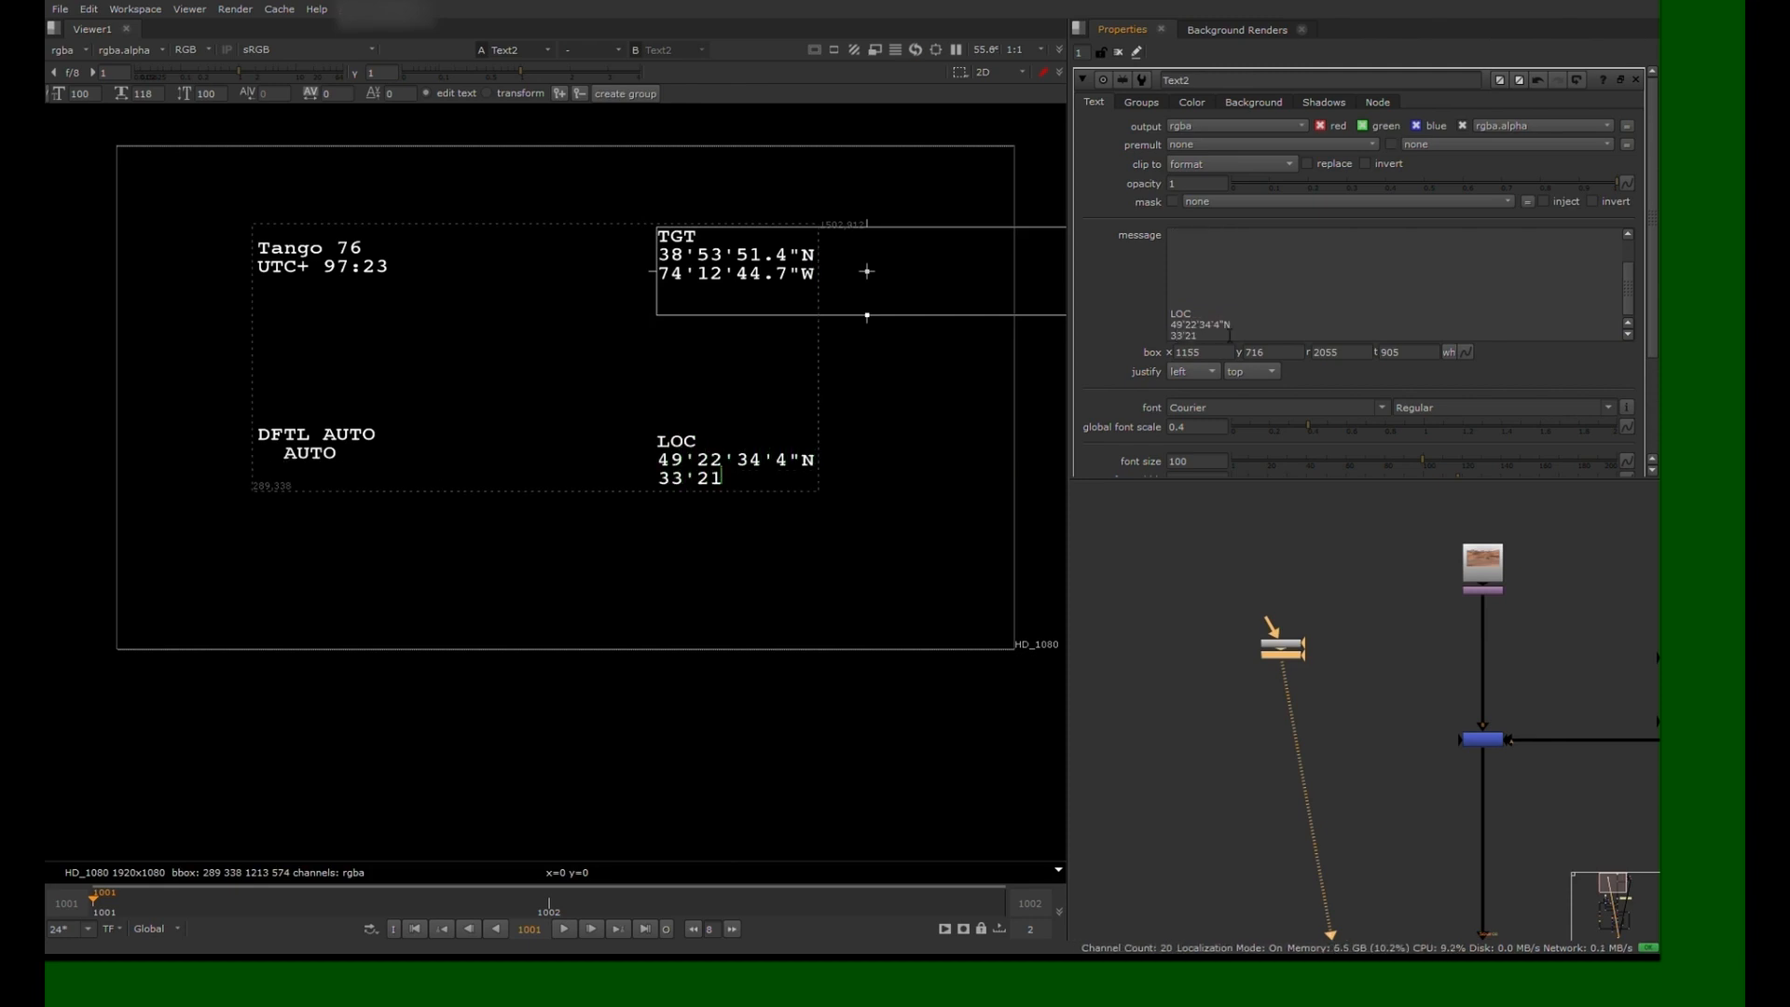
{"action": "type", "text": "E"}
{"action": "scroll", "coordinate": [1247, 631], "scroll_direction": "up", "scroll_amount": 5}
Paste a third Text node, move it near the image's left edge and set its message to "10", blank lines and "0"
{"action": "key", "text": "ctrl+v"}
{"action": "left_click_drag", "start_coordinate": [868, 272], "coordinate": [383, 252]}
{"action": "left_click", "coordinate": [1228, 277]}
{"action": "type", "text": "10"}
{"action": "key", "text": "Return"}
{"action": "key", "text": "Return"}
{"action": "key", "text": "Return"}
{"action": "key", "text": "Return"}
{"action": "key", "text": "Return"}
{"action": "key", "text": "Return"}
{"action": "key", "text": "Return"}
{"action": "key", "text": "Return"}
{"action": "key", "text": "Return"}
{"action": "type", "text": "0"}
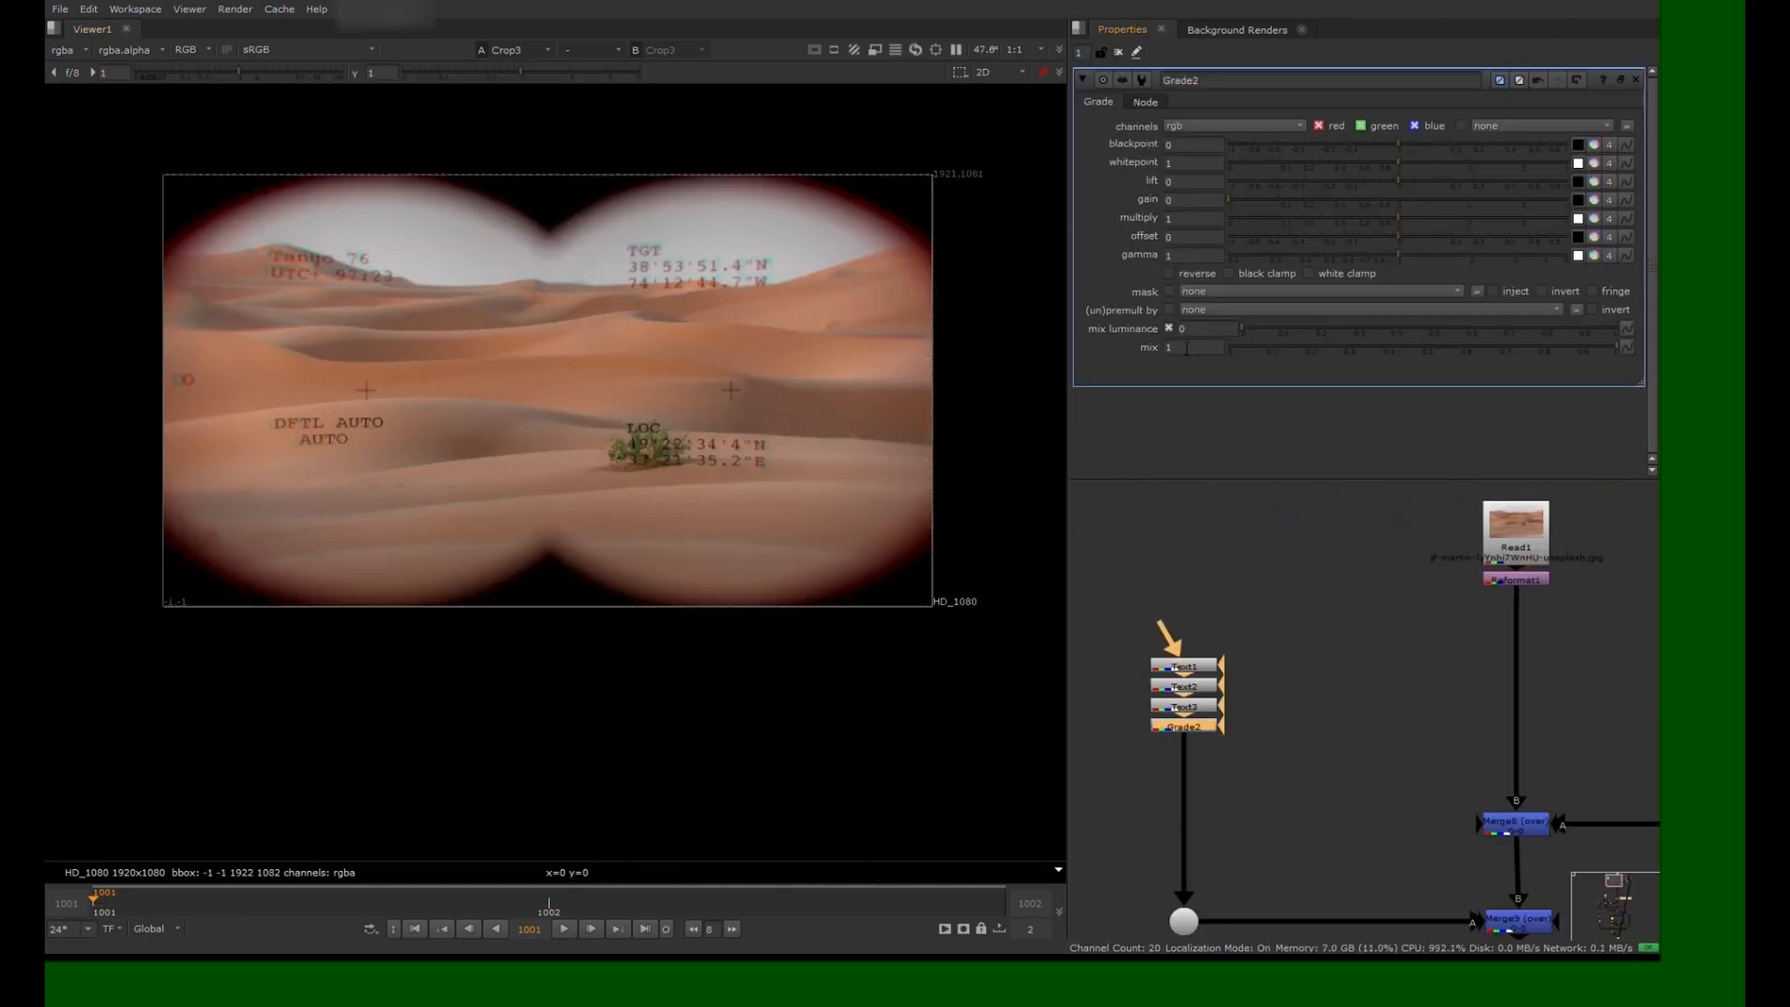
Add a Blur node below the HUD text's Grade
{"action": "key", "text": "b"}
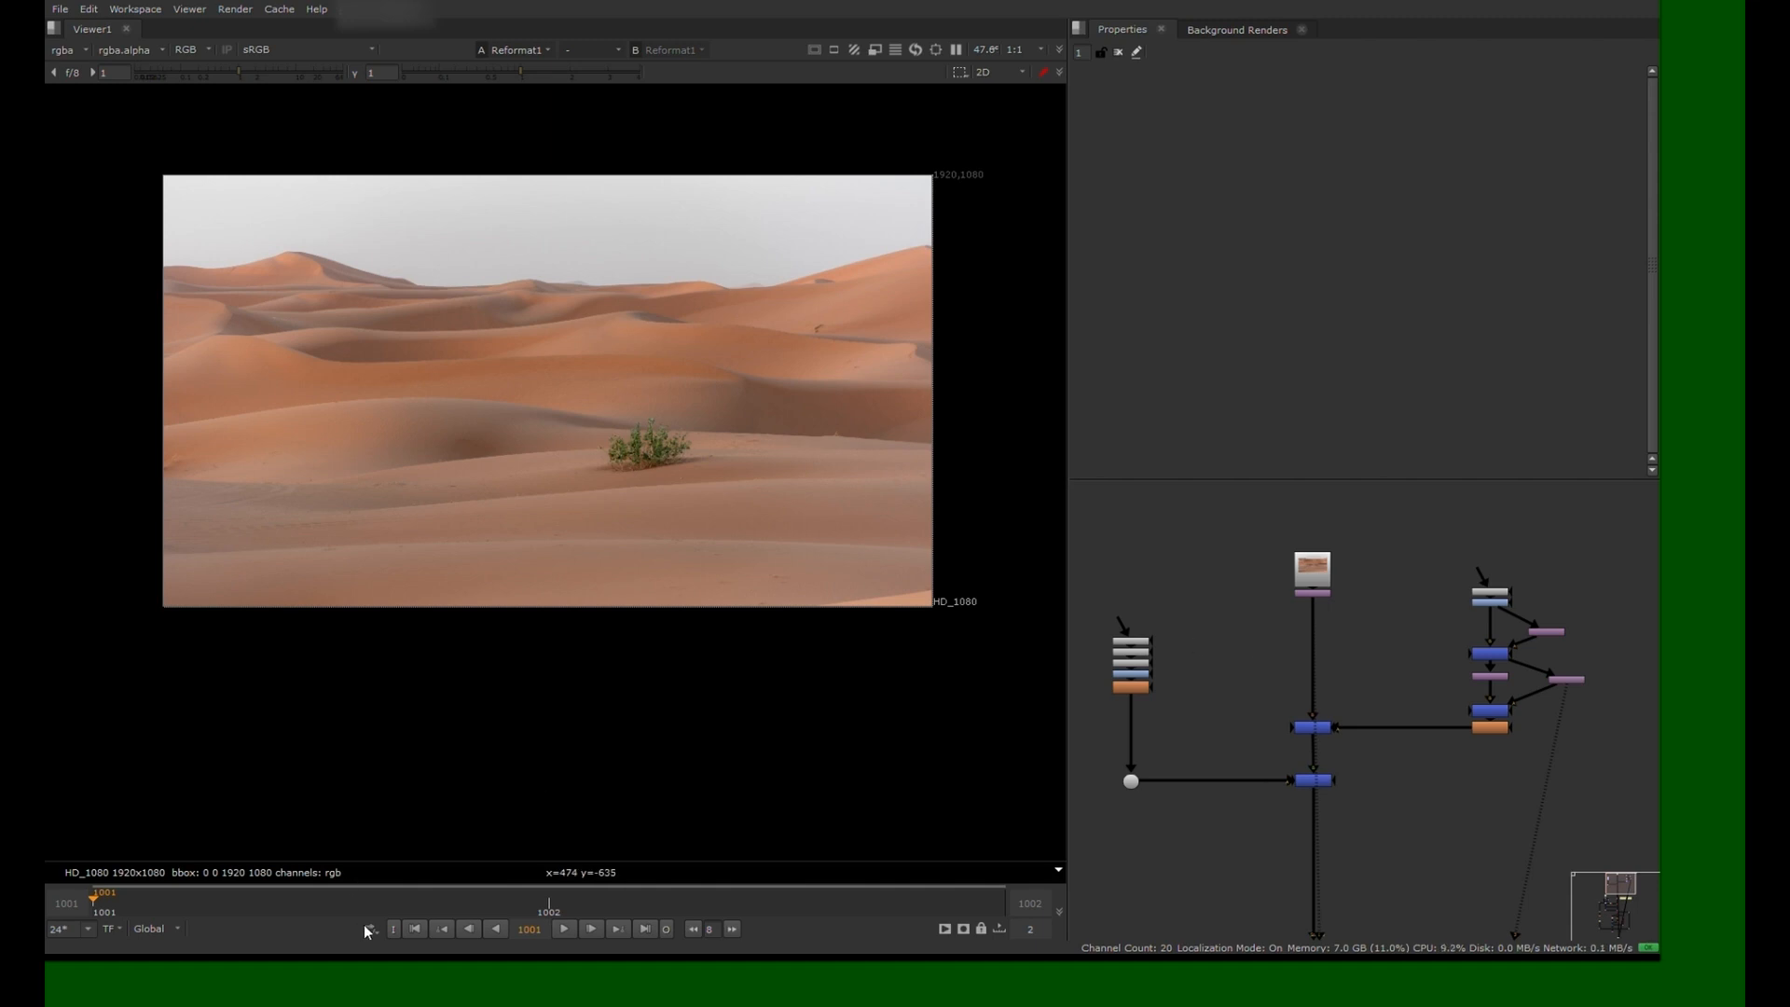
Add a Transform below the scratched texture's Reformat and set its scale to 1.5
{"action": "middle_click_drag", "start_coordinate": [1325, 653], "coordinate": [1350, 641]}
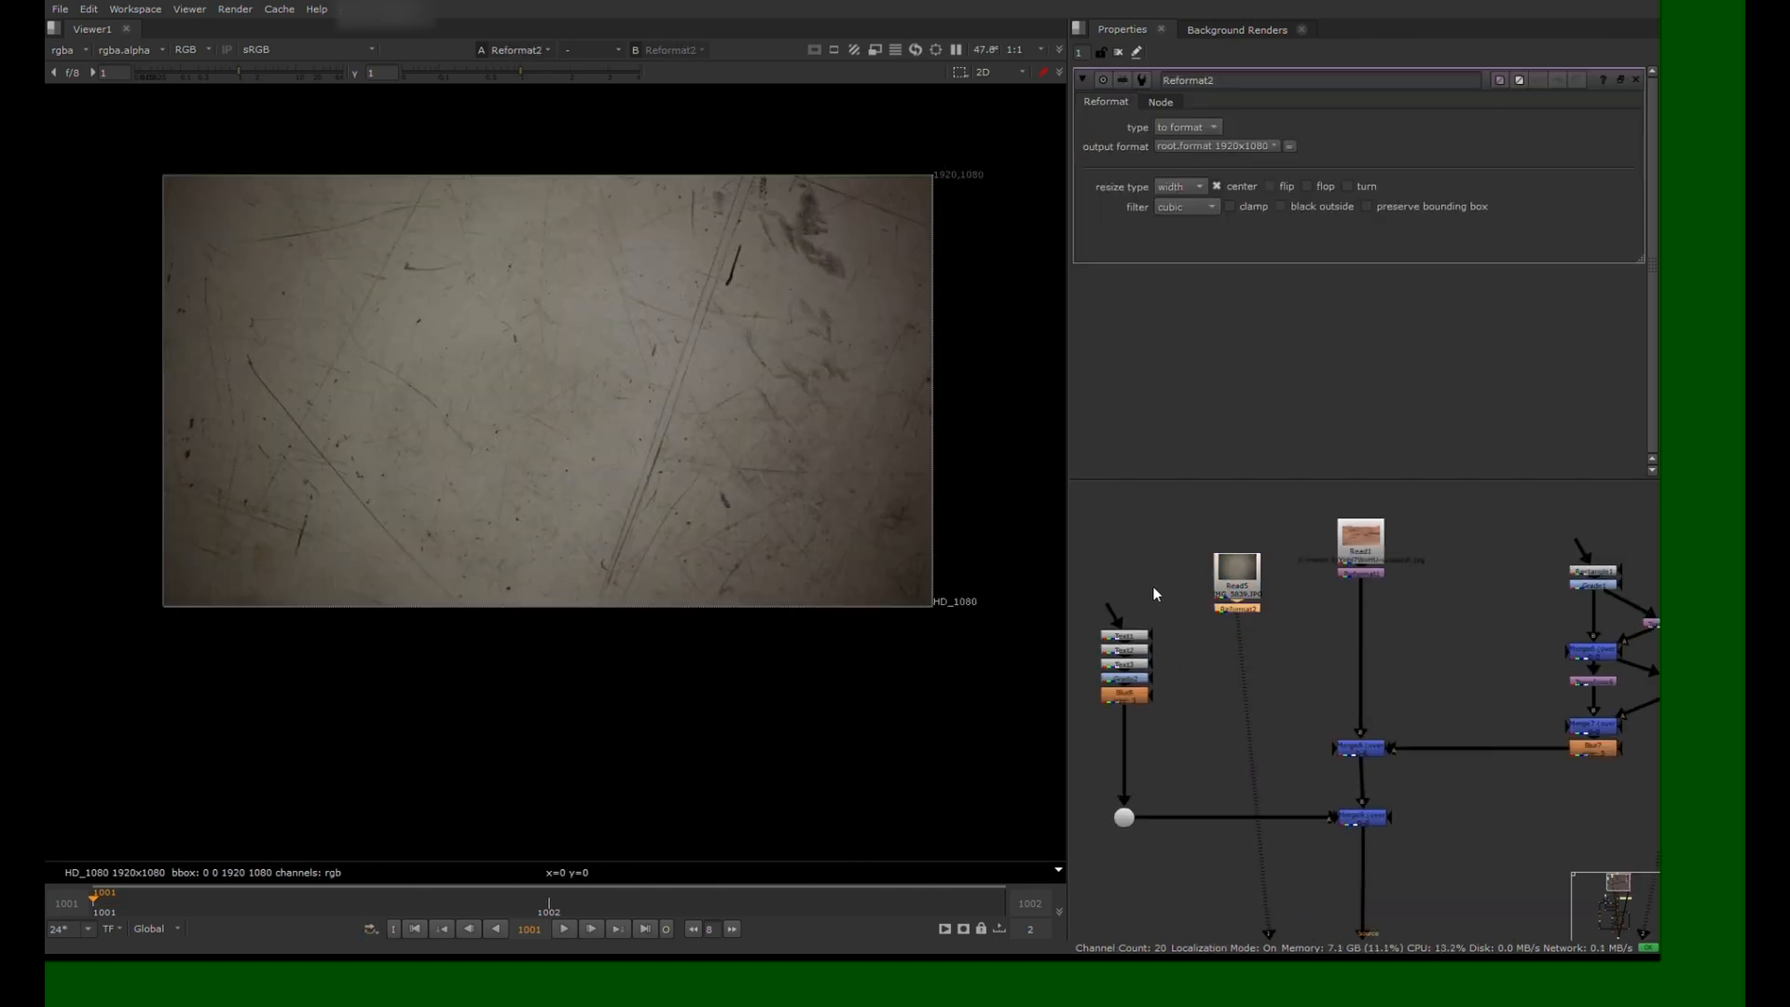
{"action": "type", "text": "t"}
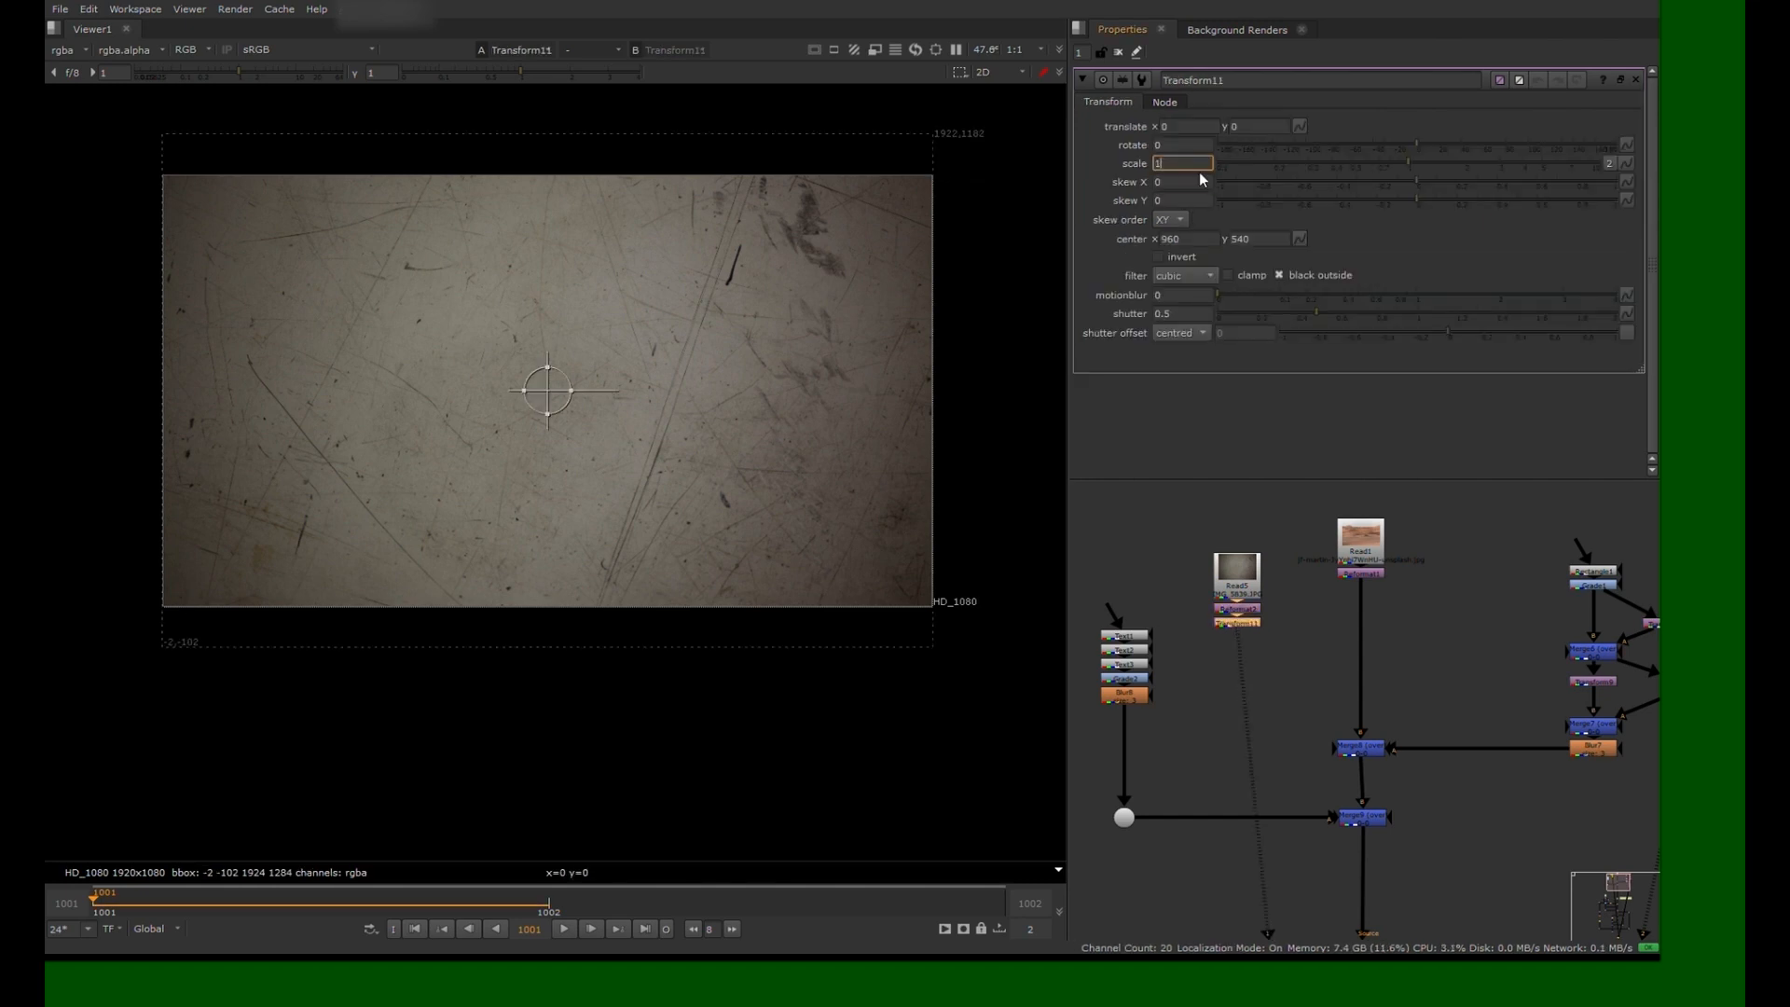
{"action": "type", "text": ".5"}
{"action": "key", "text": "Return"}
Add an inverted luminance Keyer below the texture's Transform with range A at about 0.013 and B at about 0.154, checking the alpha
{"action": "left_click", "coordinate": [1260, 625]}
{"action": "key", "text": "k"}
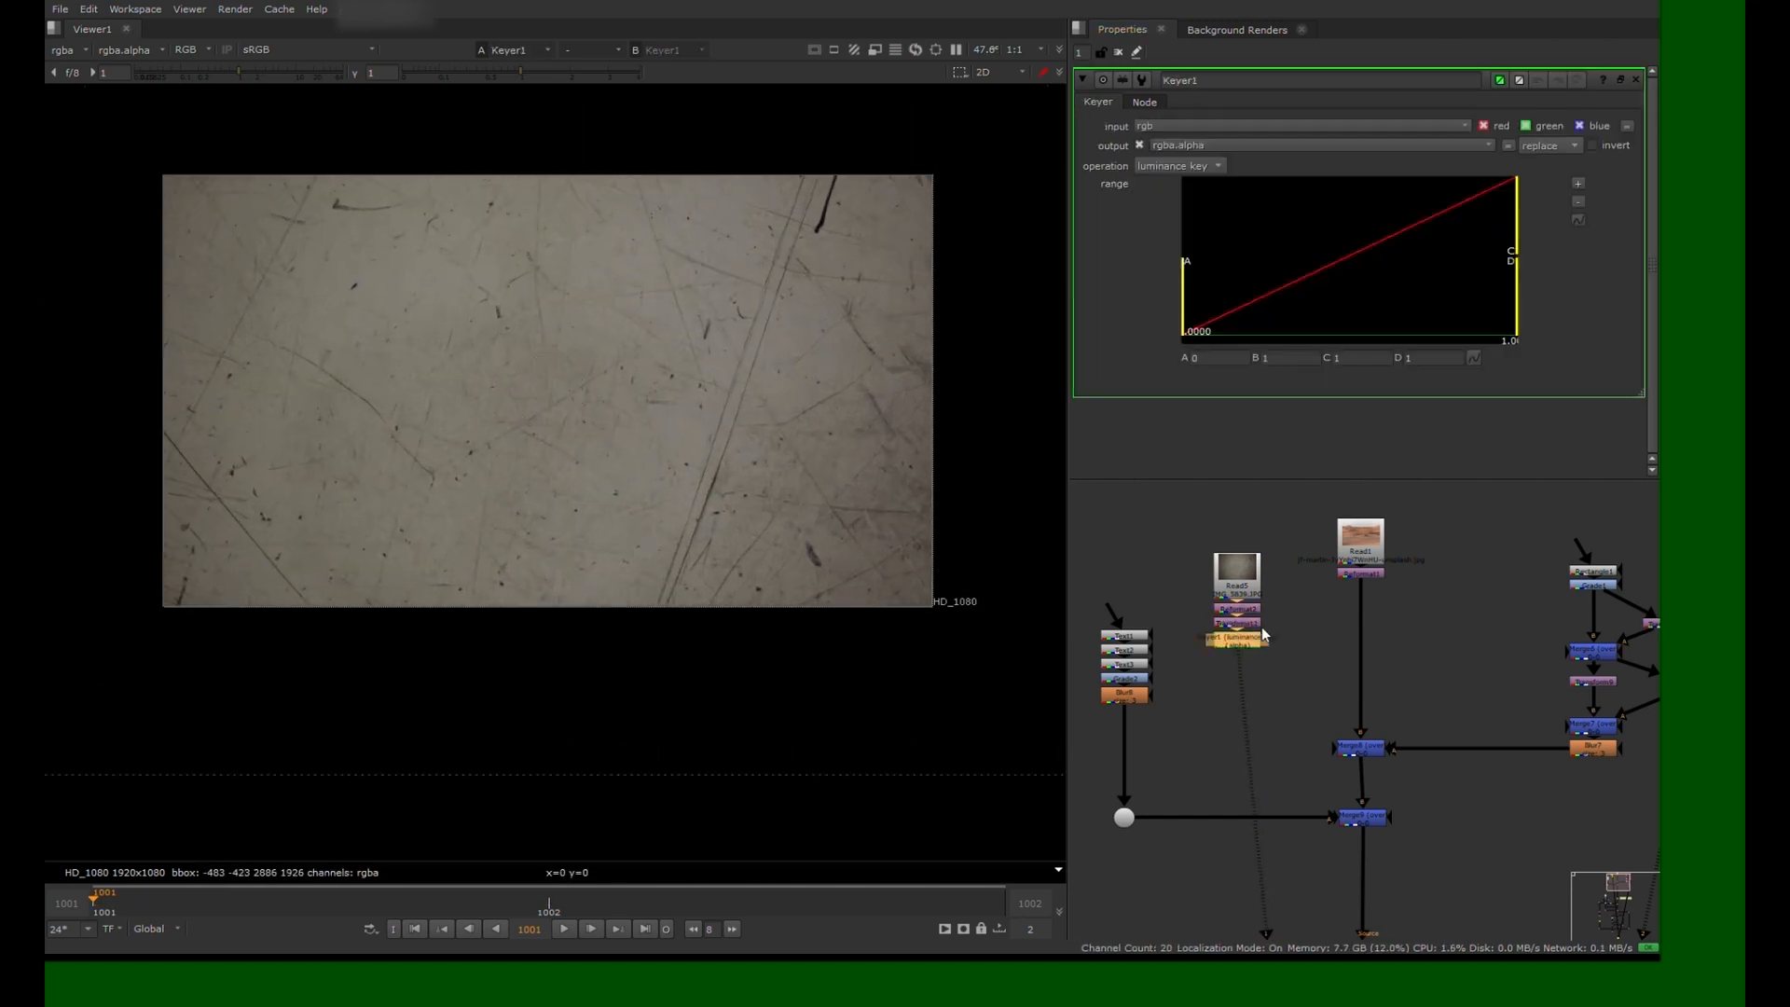
{"action": "key", "text": "a"}
{"action": "left_click_drag", "start_coordinate": [1185, 298], "coordinate": [1243, 298]}
{"action": "left_click_drag", "start_coordinate": [1515, 223], "coordinate": [1350, 226]}
{"action": "mouse_move", "coordinate": [1246, 285]}
{"action": "left_mouse_down"}
{"action": "mouse_move", "coordinate": [1293, 293]}
{"action": "mouse_move", "coordinate": [1267, 289]}
{"action": "left_mouse_up"}
{"action": "left_click", "coordinate": [1593, 145]}
{"action": "left_click_drag", "start_coordinate": [1351, 244], "coordinate": [1234, 294]}
{"action": "left_click_drag", "start_coordinate": [1314, 235], "coordinate": [1316, 240]}
{"action": "middle_click_drag", "start_coordinate": [811, 448], "coordinate": [826, 411]}
{"action": "middle_click_drag", "start_coordinate": [1247, 655], "coordinate": [1244, 637]}
{"action": "key", "text": "a"}
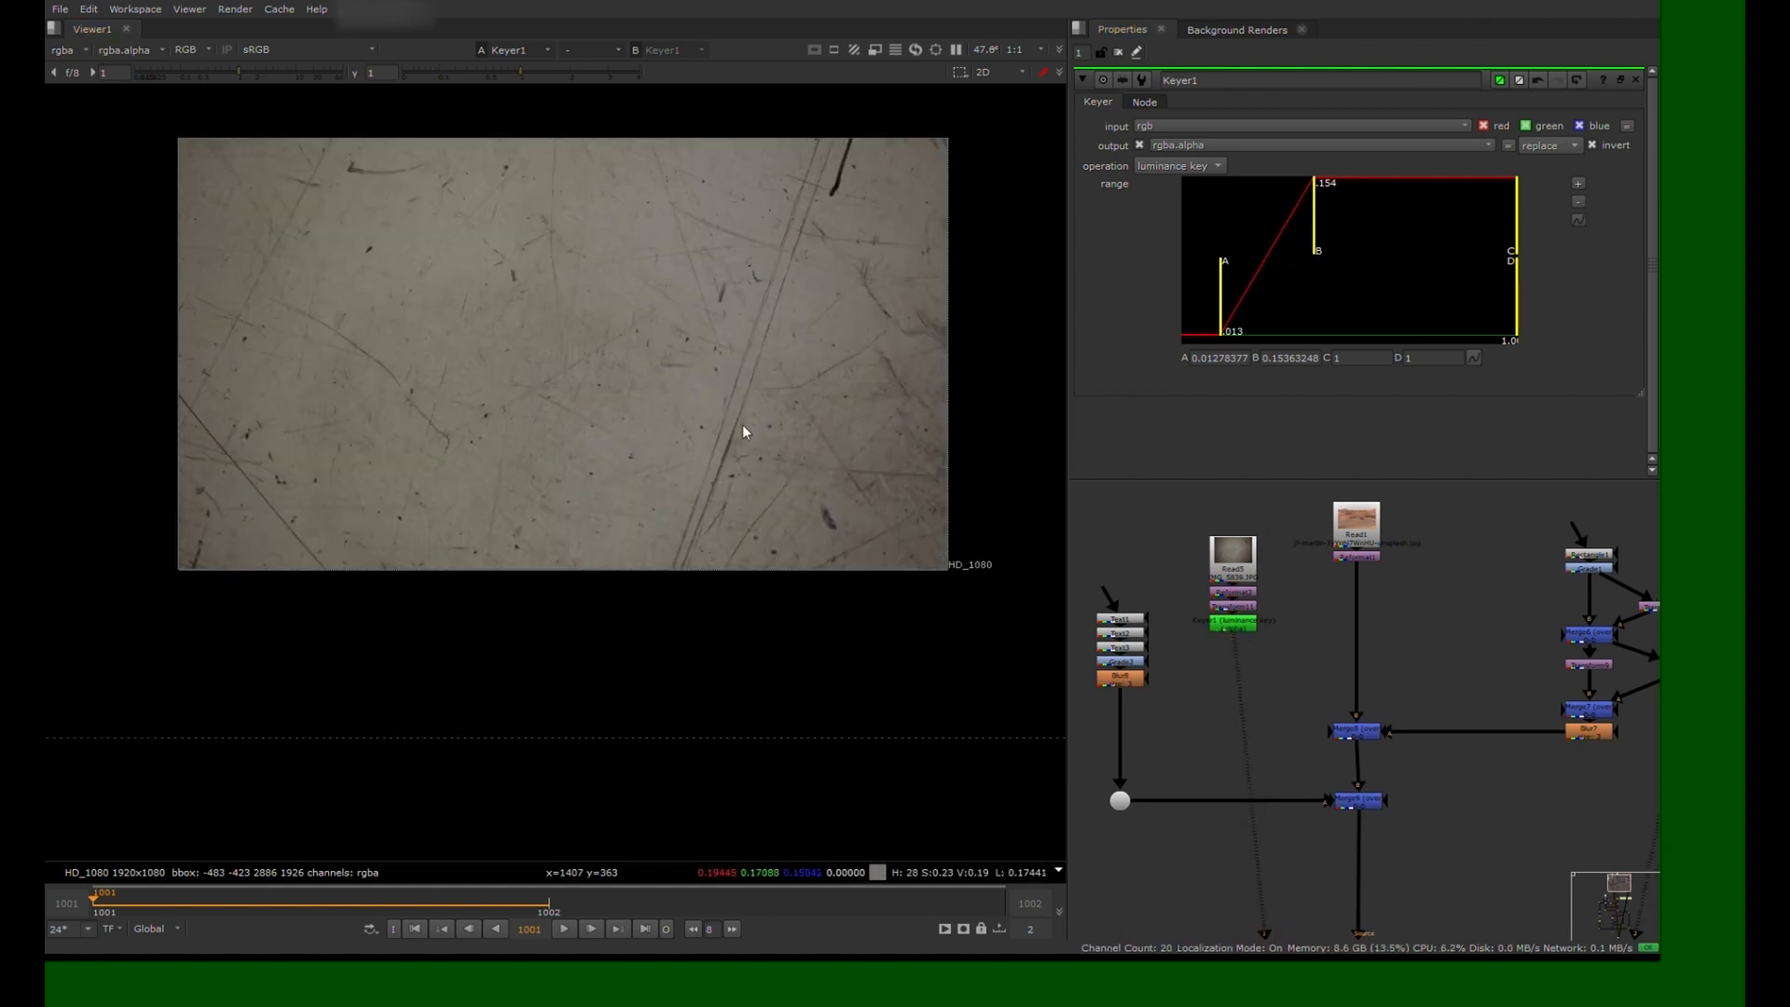
Insert a glass node below the desert's Reformat, connect its control input to the Keyer and view it
{"action": "left_click_drag", "start_coordinate": [1194, 533], "coordinate": [1271, 623]}
{"action": "left_click_drag", "start_coordinate": [1227, 628], "coordinate": [1221, 616]}
{"action": "left_click", "coordinate": [1334, 611]}
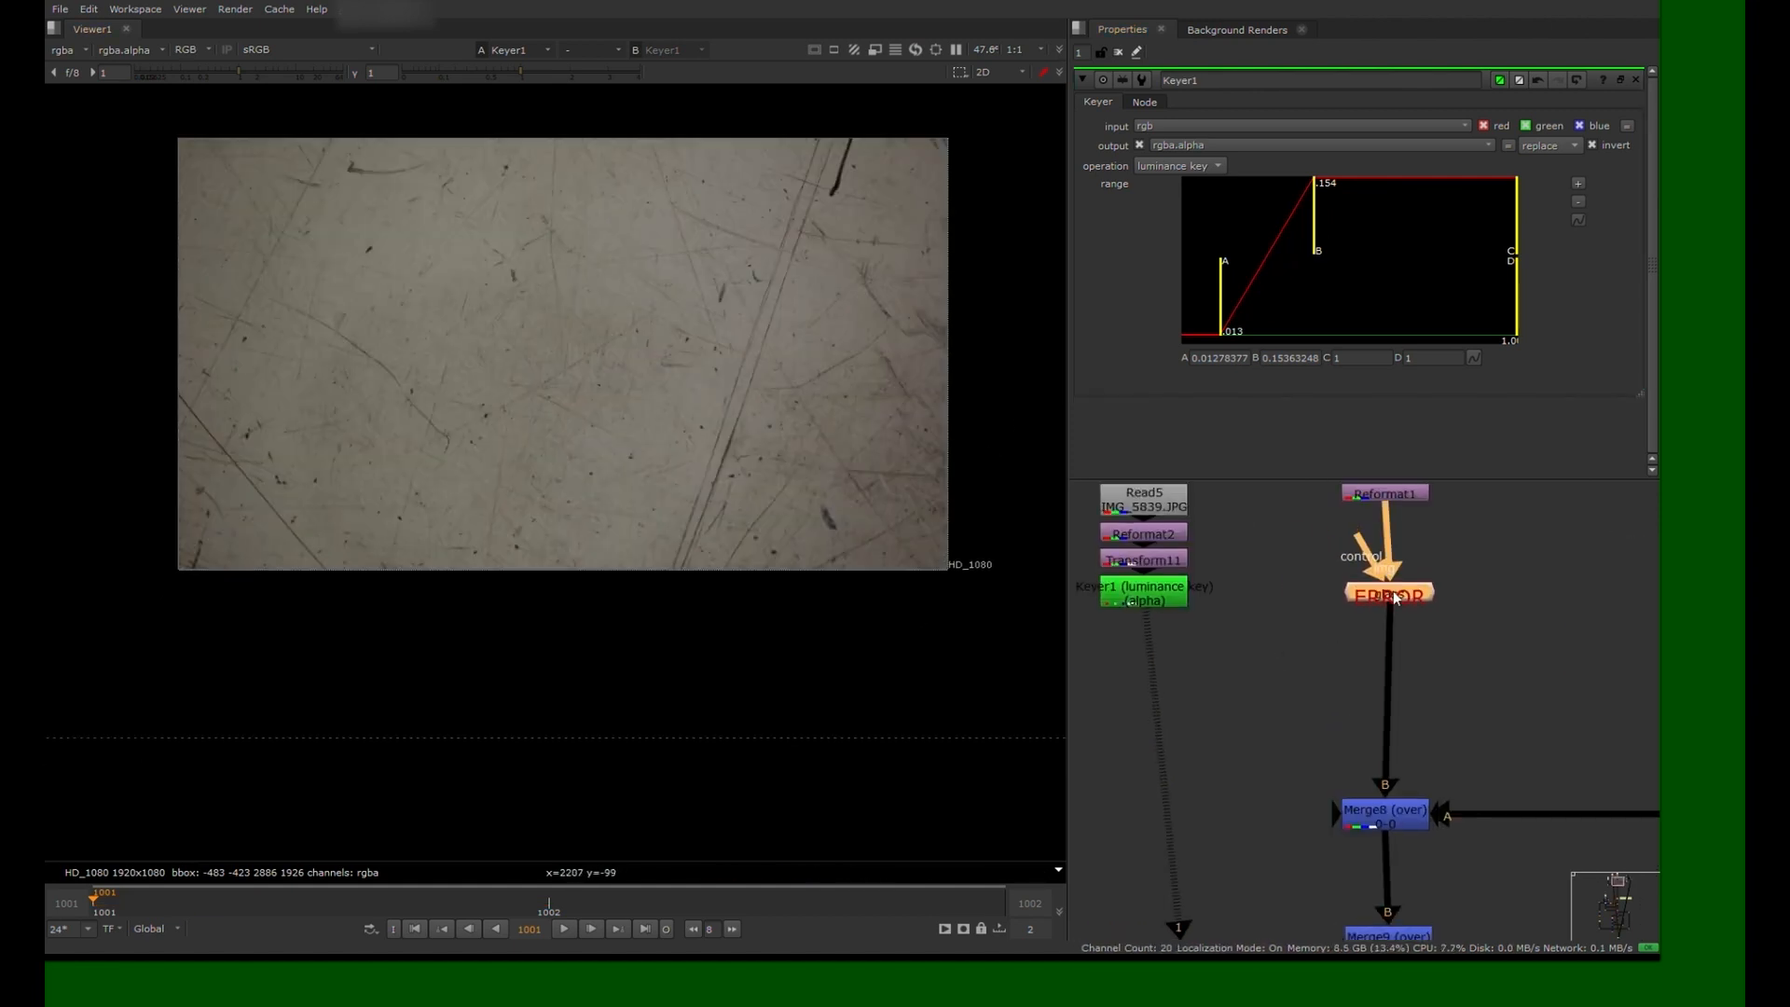
{"action": "left_click_drag", "start_coordinate": [1361, 554], "coordinate": [1152, 593]}
{"action": "middle_click_drag", "start_coordinate": [1396, 598], "coordinate": [1294, 611]}
{"action": "double_click", "coordinate": [1295, 612]}
{"action": "key", "text": "1"}
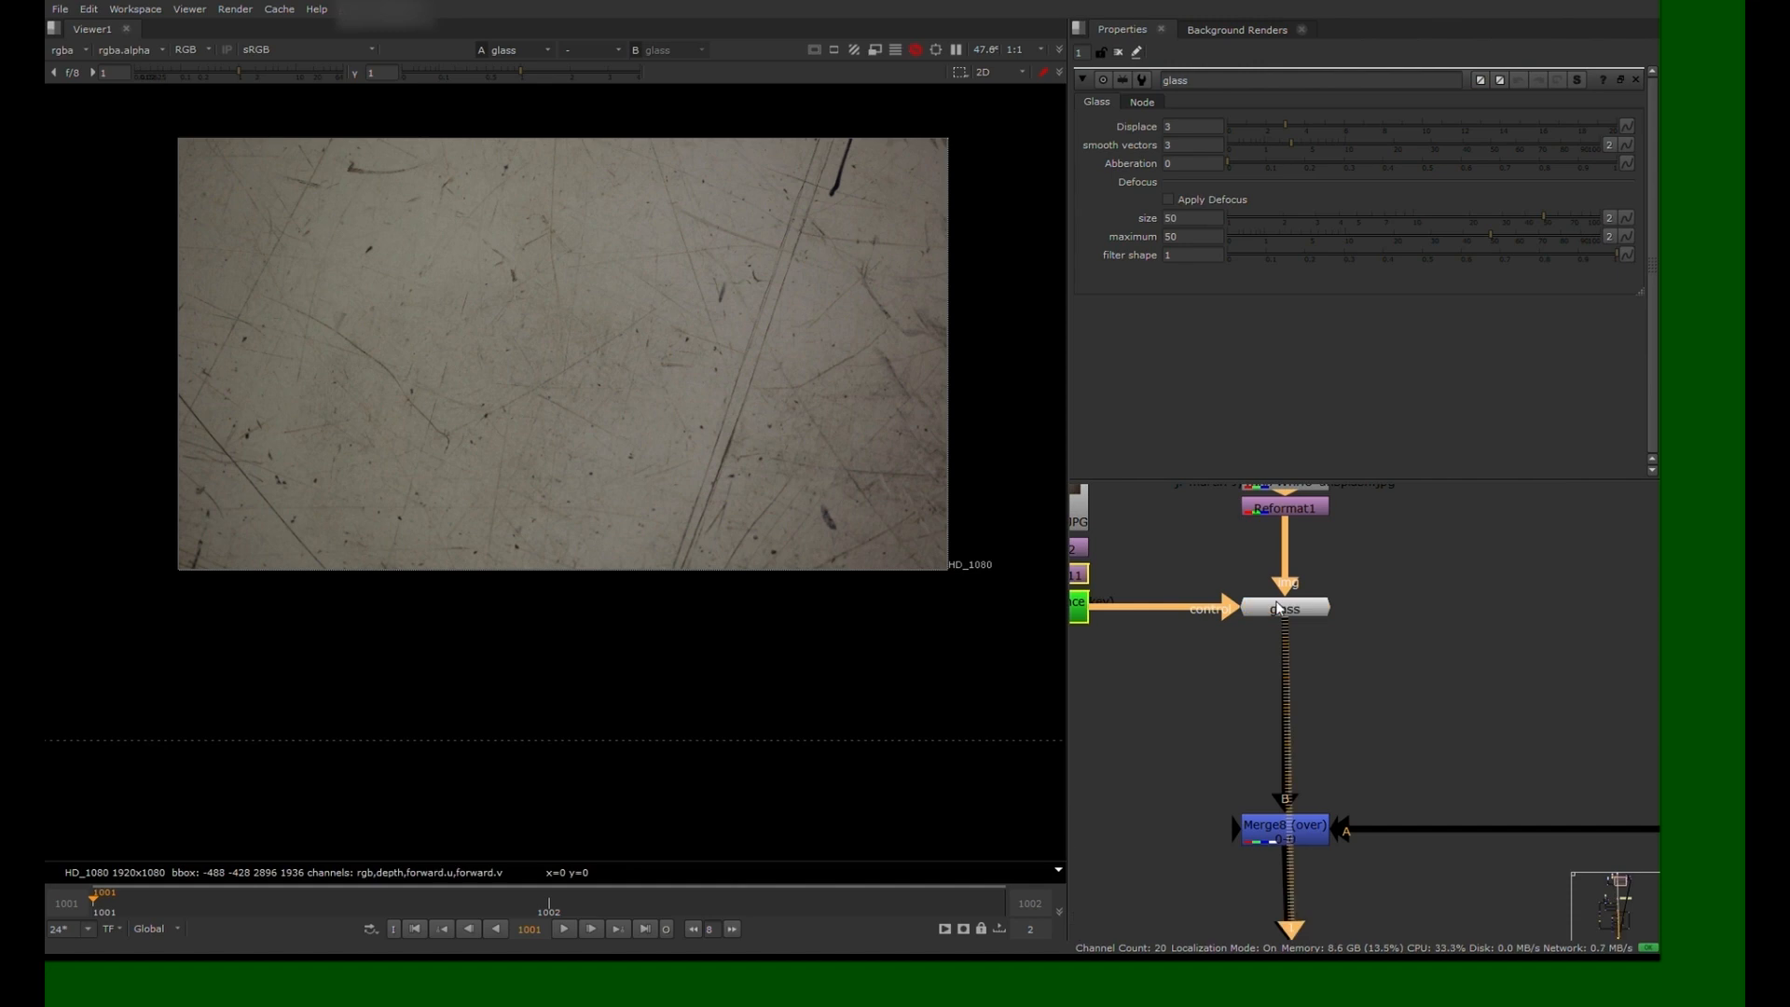
View the finished binocular composite at the final Crop's output
{"action": "left_click", "coordinate": [1287, 613]}
{"action": "scroll", "coordinate": [1287, 616], "scroll_direction": "down", "scroll_amount": 6}
{"action": "mouse_move", "coordinate": [1261, 895]}
{"action": "middle_mouse_down"}
{"action": "mouse_move", "coordinate": [1262, 514]}
{"action": "mouse_move", "coordinate": [1269, 888]}
{"action": "middle_mouse_up"}
{"action": "left_click", "coordinate": [1250, 715]}
{"action": "key", "text": "1"}
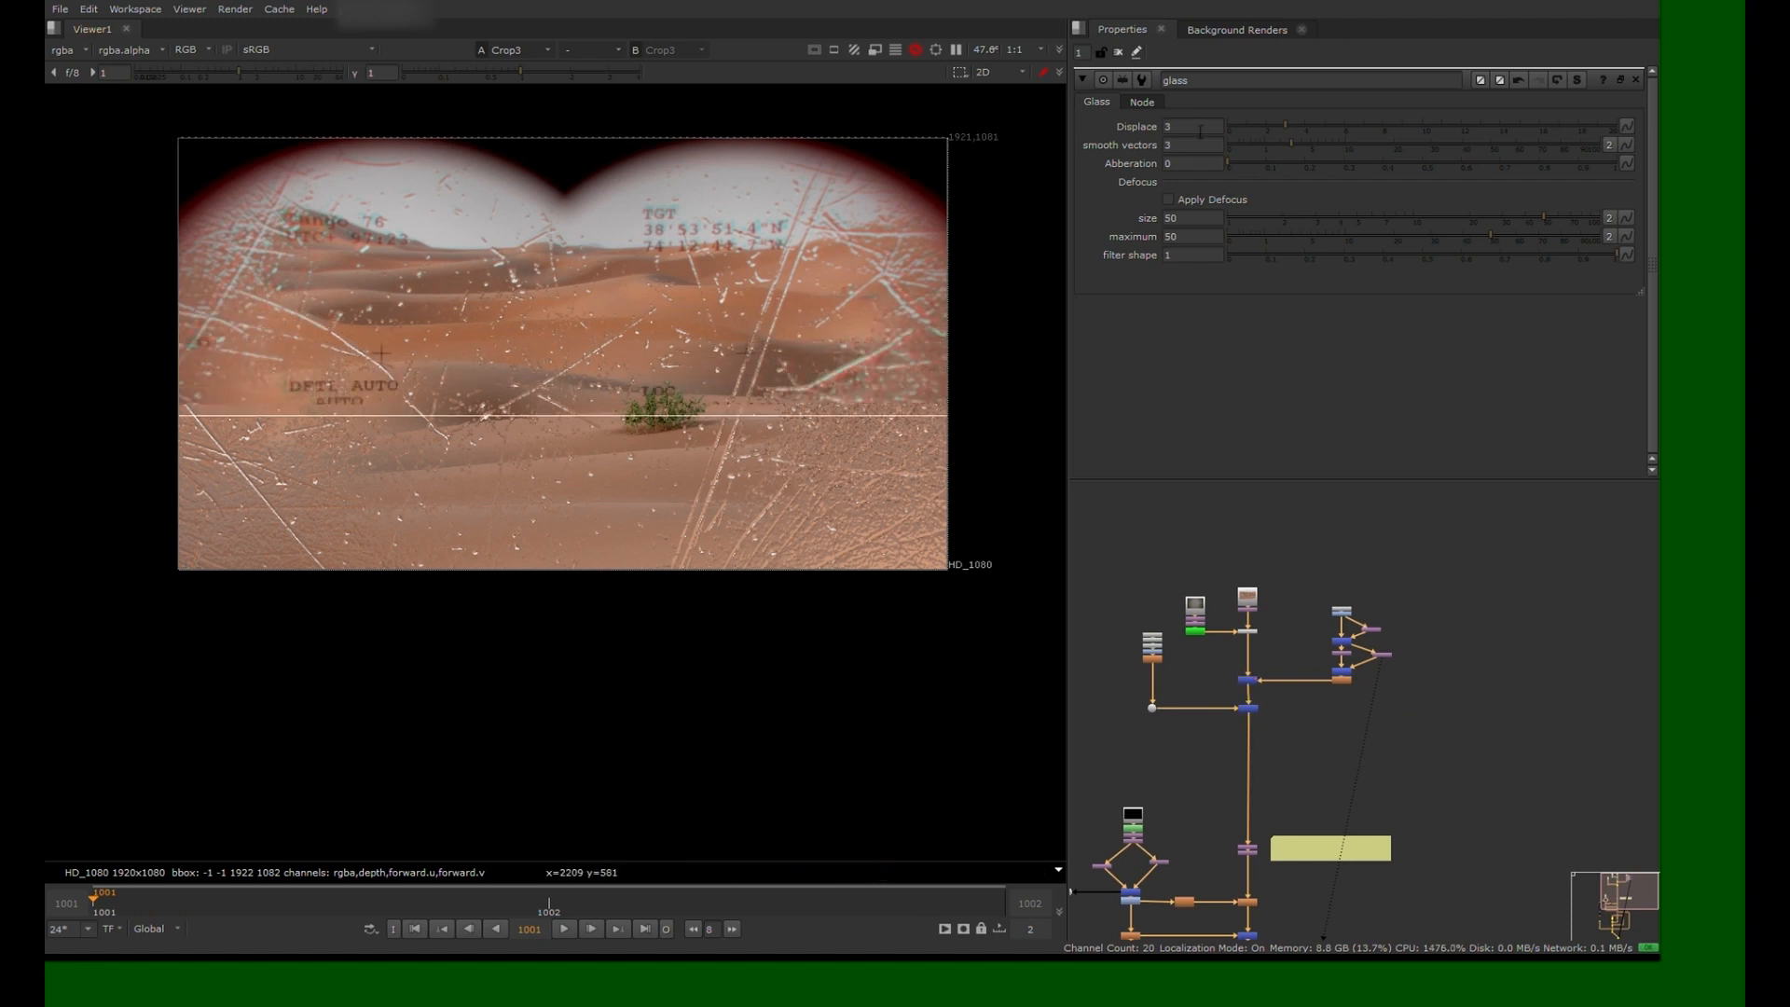
Set the glass node's displace to 1
{"action": "left_click", "coordinate": [1113, 129]}
{"action": "type", "text": "1"}
{"action": "key", "text": "Return"}
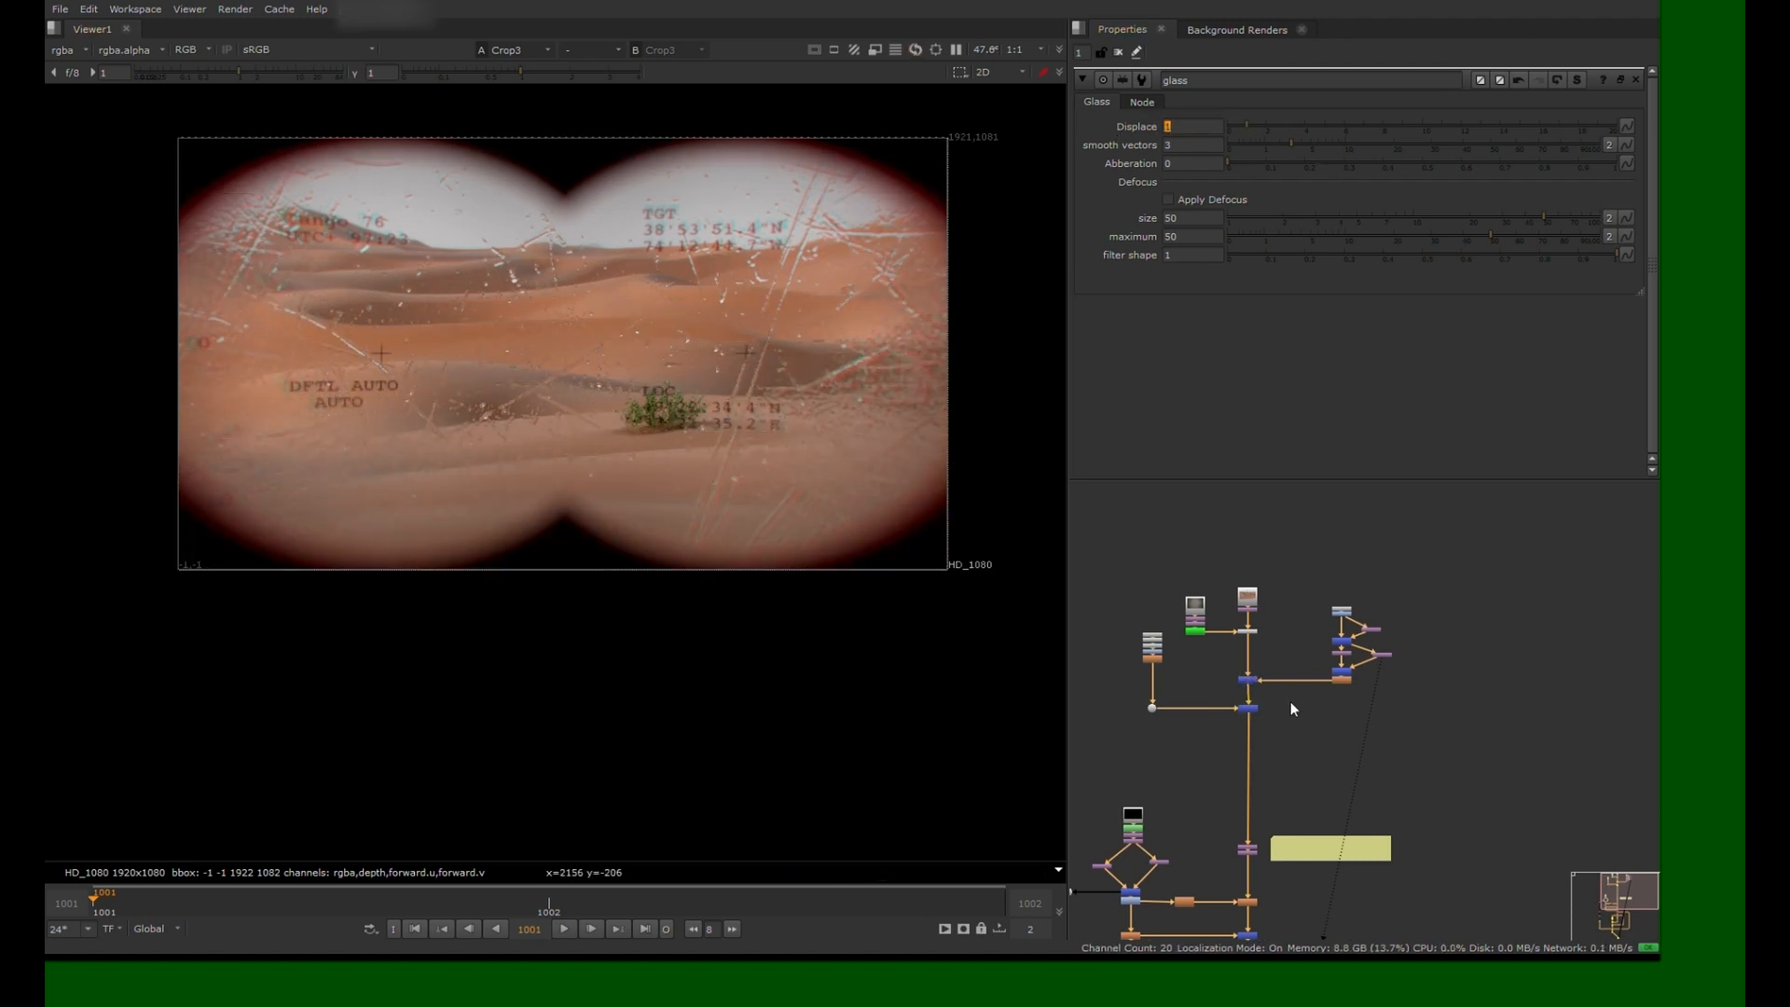
Set the glass node's defocus size and maximum to 25 and its displace to 0.5
{"action": "scroll", "coordinate": [1292, 709], "scroll_direction": "up", "scroll_amount": 5}
{"action": "left_click", "coordinate": [1434, 692]}
{"action": "middle_click_drag", "start_coordinate": [1341, 668], "coordinate": [1380, 714]}
{"action": "left_click_drag", "start_coordinate": [1188, 219], "coordinate": [1060, 201]}
{"action": "type", "text": "25"}
{"action": "key", "text": "Return"}
{"action": "key", "text": "Tab"}
{"action": "type", "text": "25"}
{"action": "key", "text": "Return"}
{"action": "left_click_drag", "start_coordinate": [1186, 126], "coordinate": [1028, 105]}
{"action": "type", "text": "0.5"}
{"action": "key", "text": "Return"}
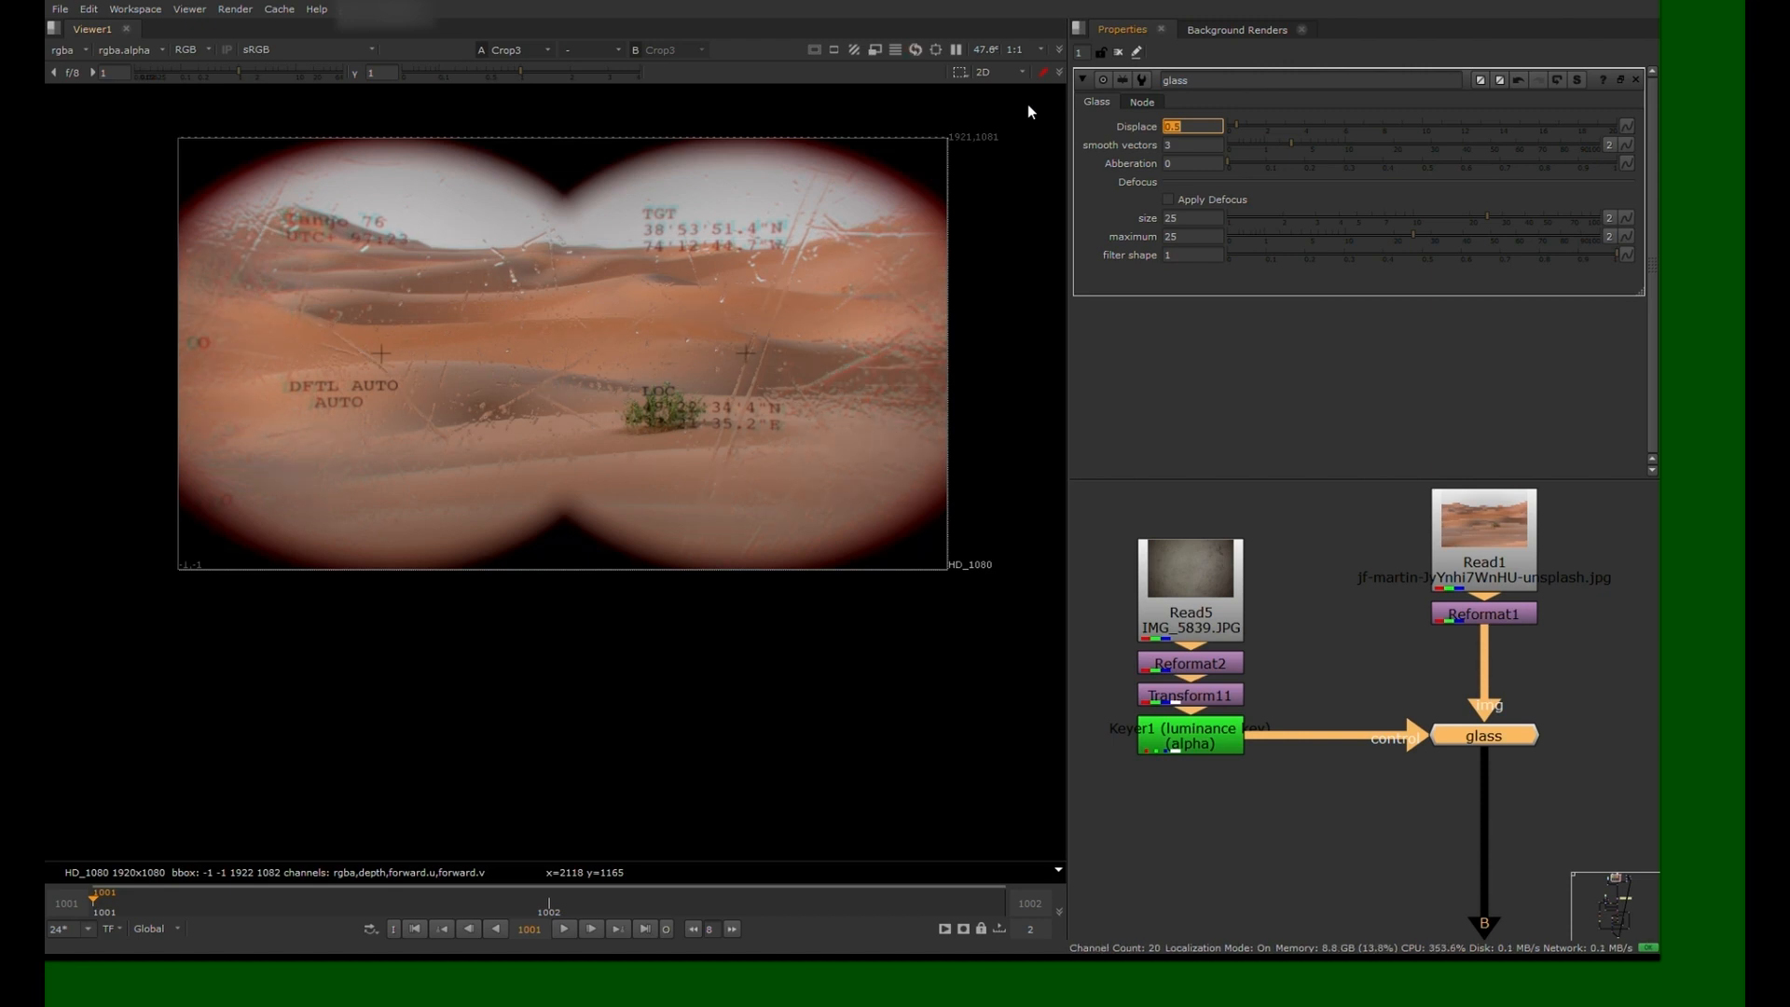
Increase the scale of the scratched texture's Transform to 1.9
{"action": "double_click", "coordinate": [1191, 695]}
{"action": "double_click", "coordinate": [1193, 165]}
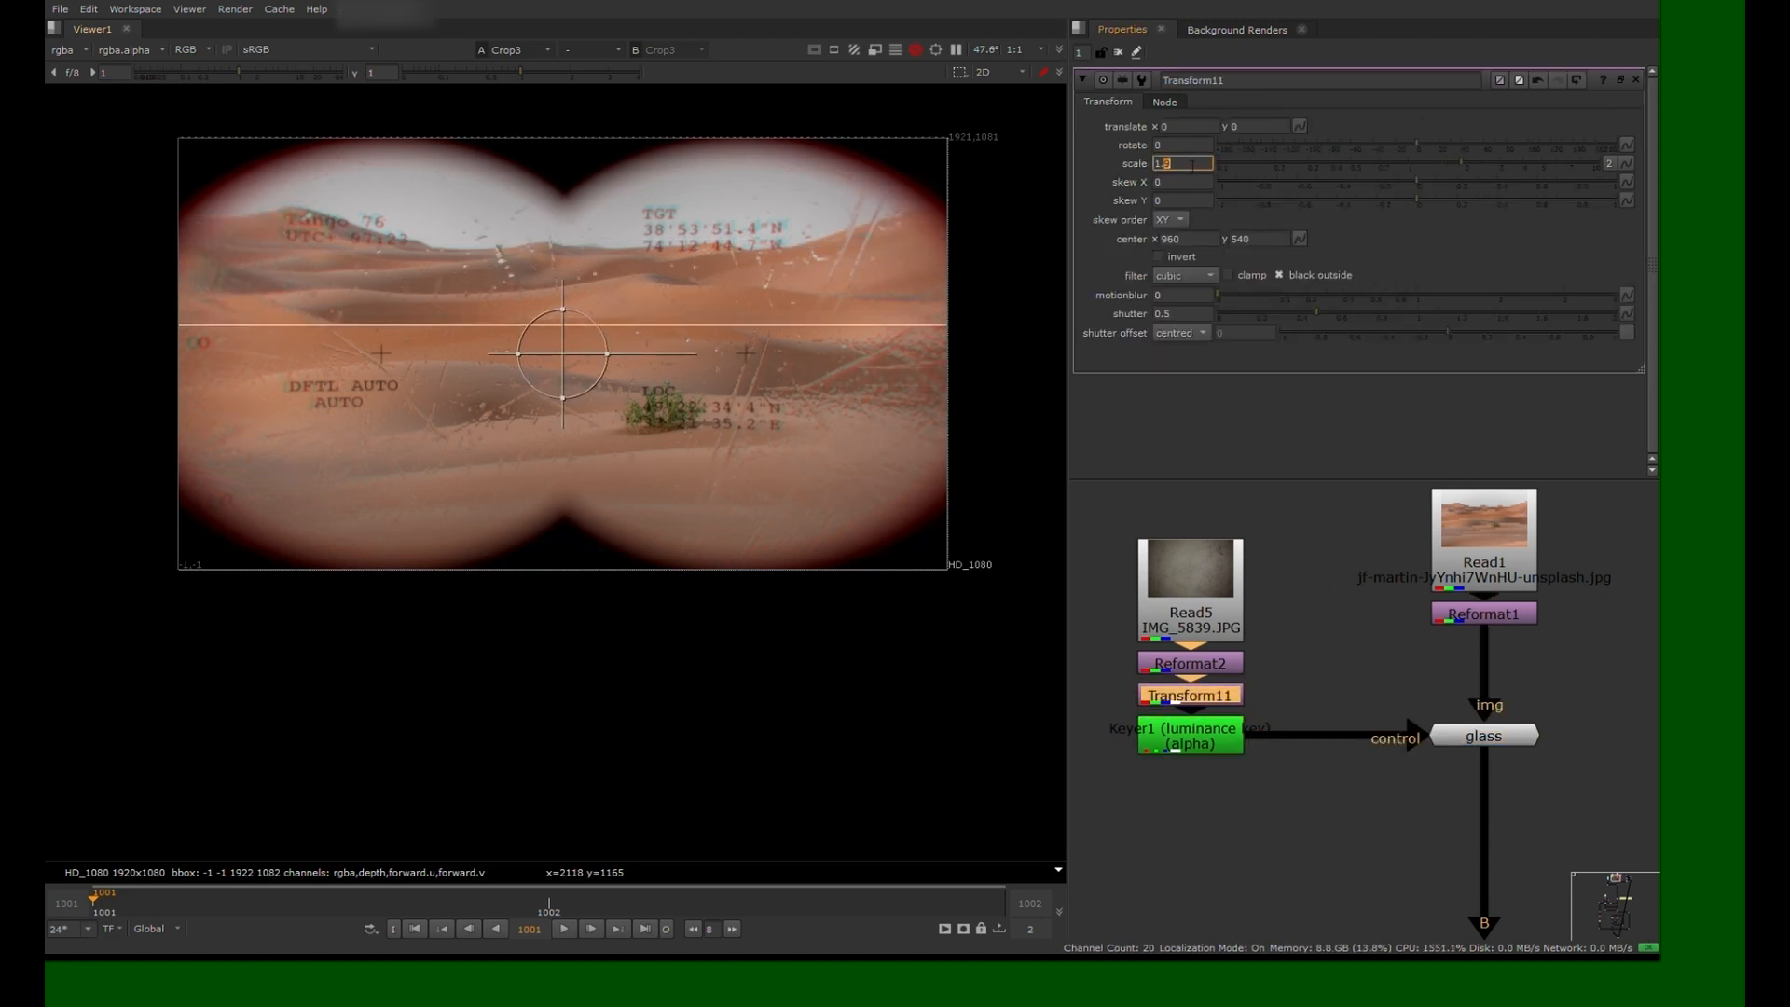
Add a Dissolve above the crosshair Merge, with the desert's Reformat as input 0 and the glass node moved aside as input 1
{"action": "middle_click_drag", "start_coordinate": [1440, 663], "coordinate": [1348, 634]}
{"action": "scroll", "coordinate": [1347, 634], "scroll_direction": "down", "scroll_amount": 3}
{"action": "double_click", "coordinate": [1354, 675]}
{"action": "left_click_drag", "start_coordinate": [1360, 644], "coordinate": [1372, 607]}
{"action": "left_click", "coordinate": [1334, 701]}
{"action": "key", "text": "Tab"}
{"action": "type", "text": "diss"}
{"action": "key", "text": "Return"}
{"action": "left_click_drag", "start_coordinate": [1346, 700], "coordinate": [1375, 715]}
{"action": "left_click_drag", "start_coordinate": [1339, 697], "coordinate": [1300, 675]}
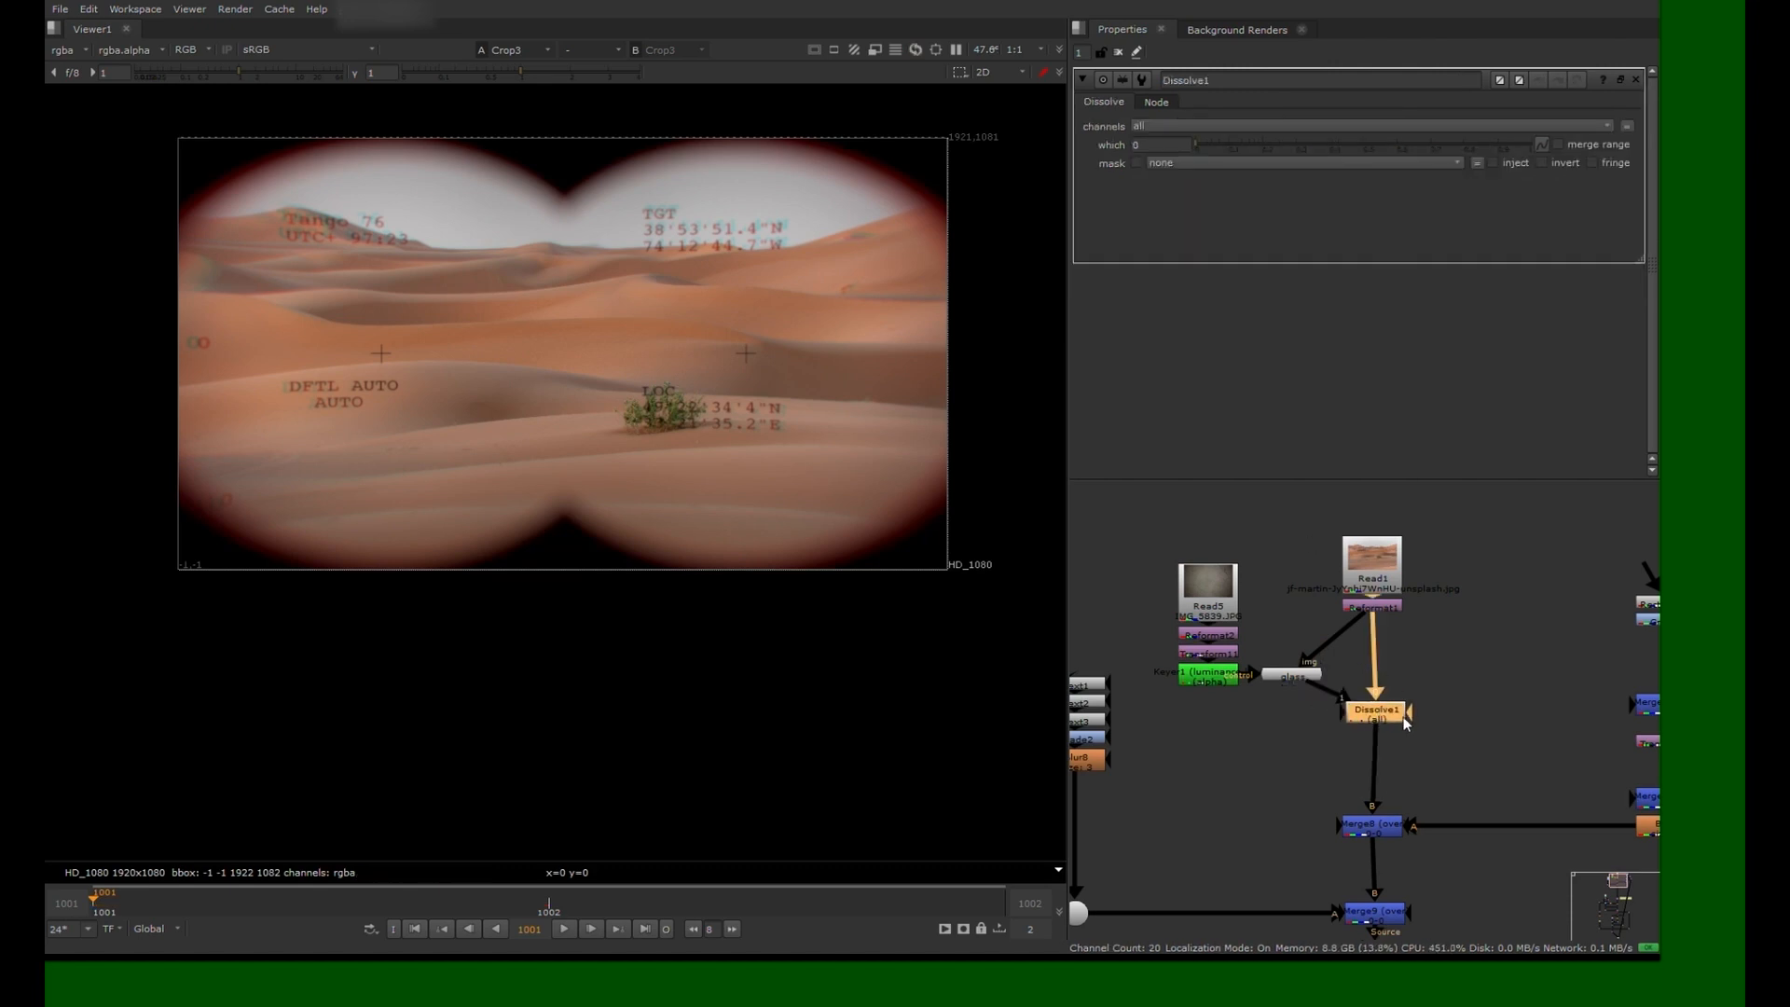
Set the Dissolve's which value to 0.3 and close its properties
{"action": "type", "text": ".3"}
{"action": "key", "text": "Return"}
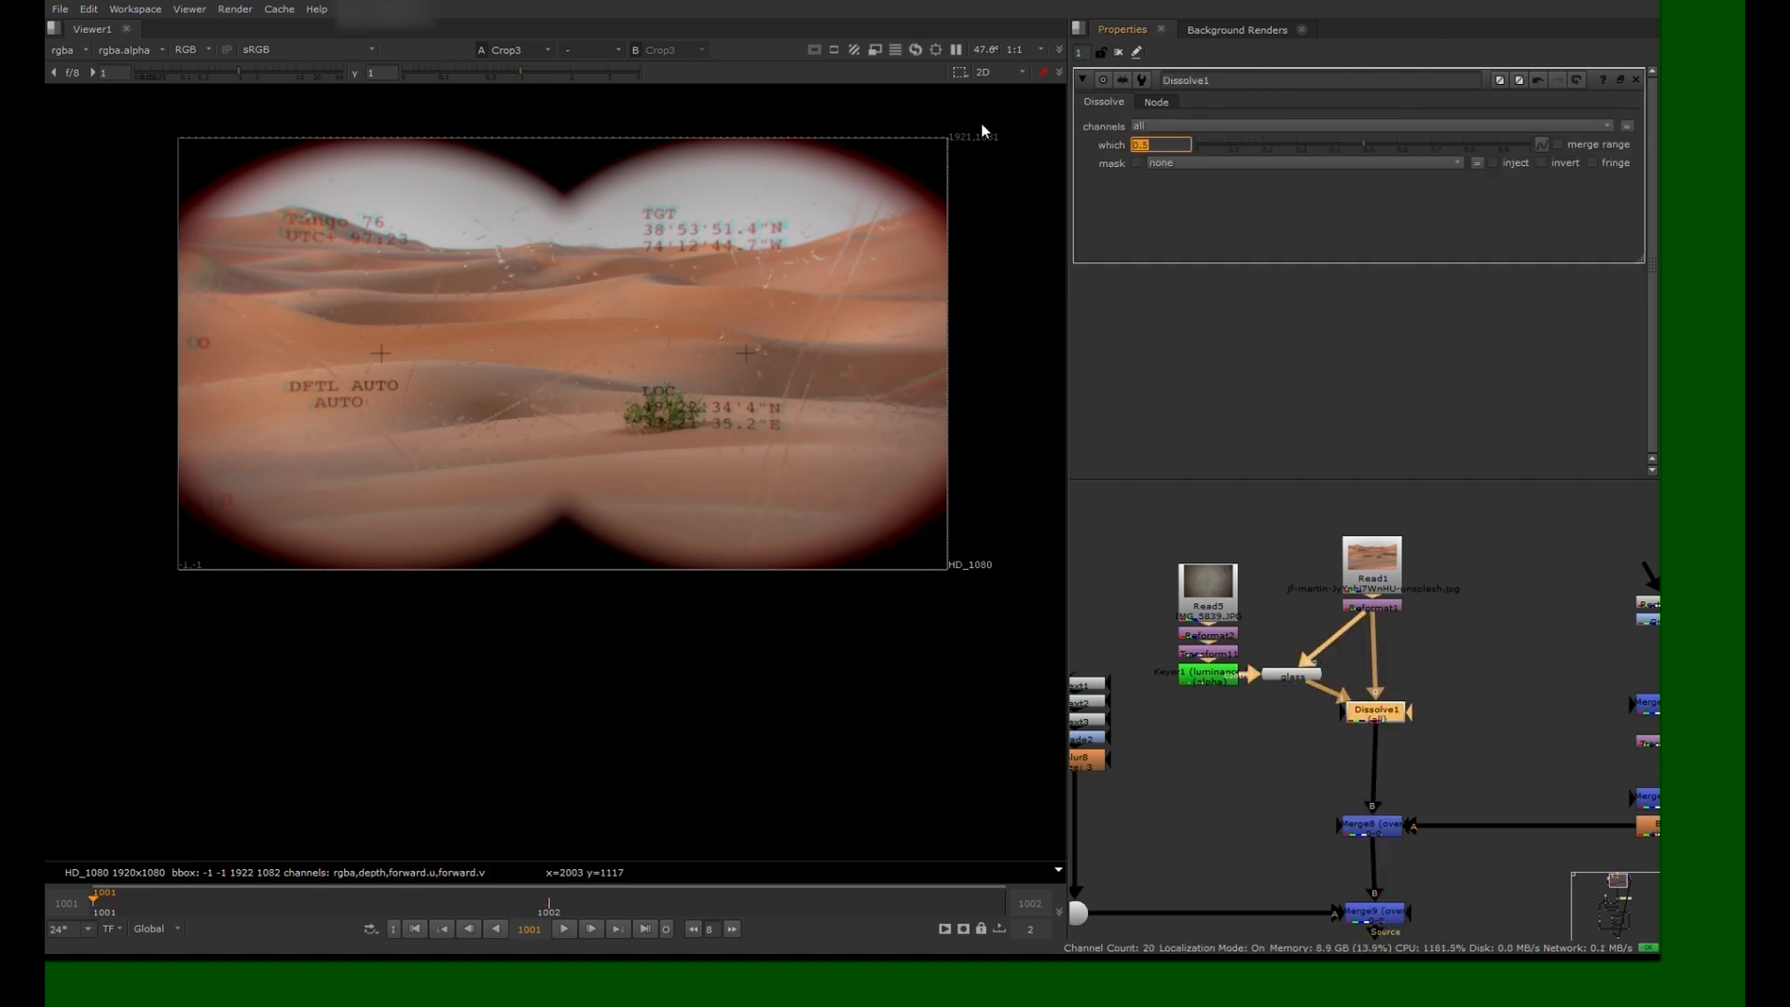
{"action": "left_click", "coordinate": [1636, 80]}
View the Keyer's output and examine the scratches in its alpha channel
{"action": "middle_click_drag", "start_coordinate": [1298, 582], "coordinate": [1263, 542]}
{"action": "scroll", "coordinate": [1263, 543], "scroll_direction": "up", "scroll_amount": 3}
{"action": "left_click", "coordinate": [1436, 651]}
{"action": "middle_click_drag", "start_coordinate": [1452, 655], "coordinate": [1412, 625]}
{"action": "middle_click_drag", "start_coordinate": [1217, 618], "coordinate": [1324, 617]}
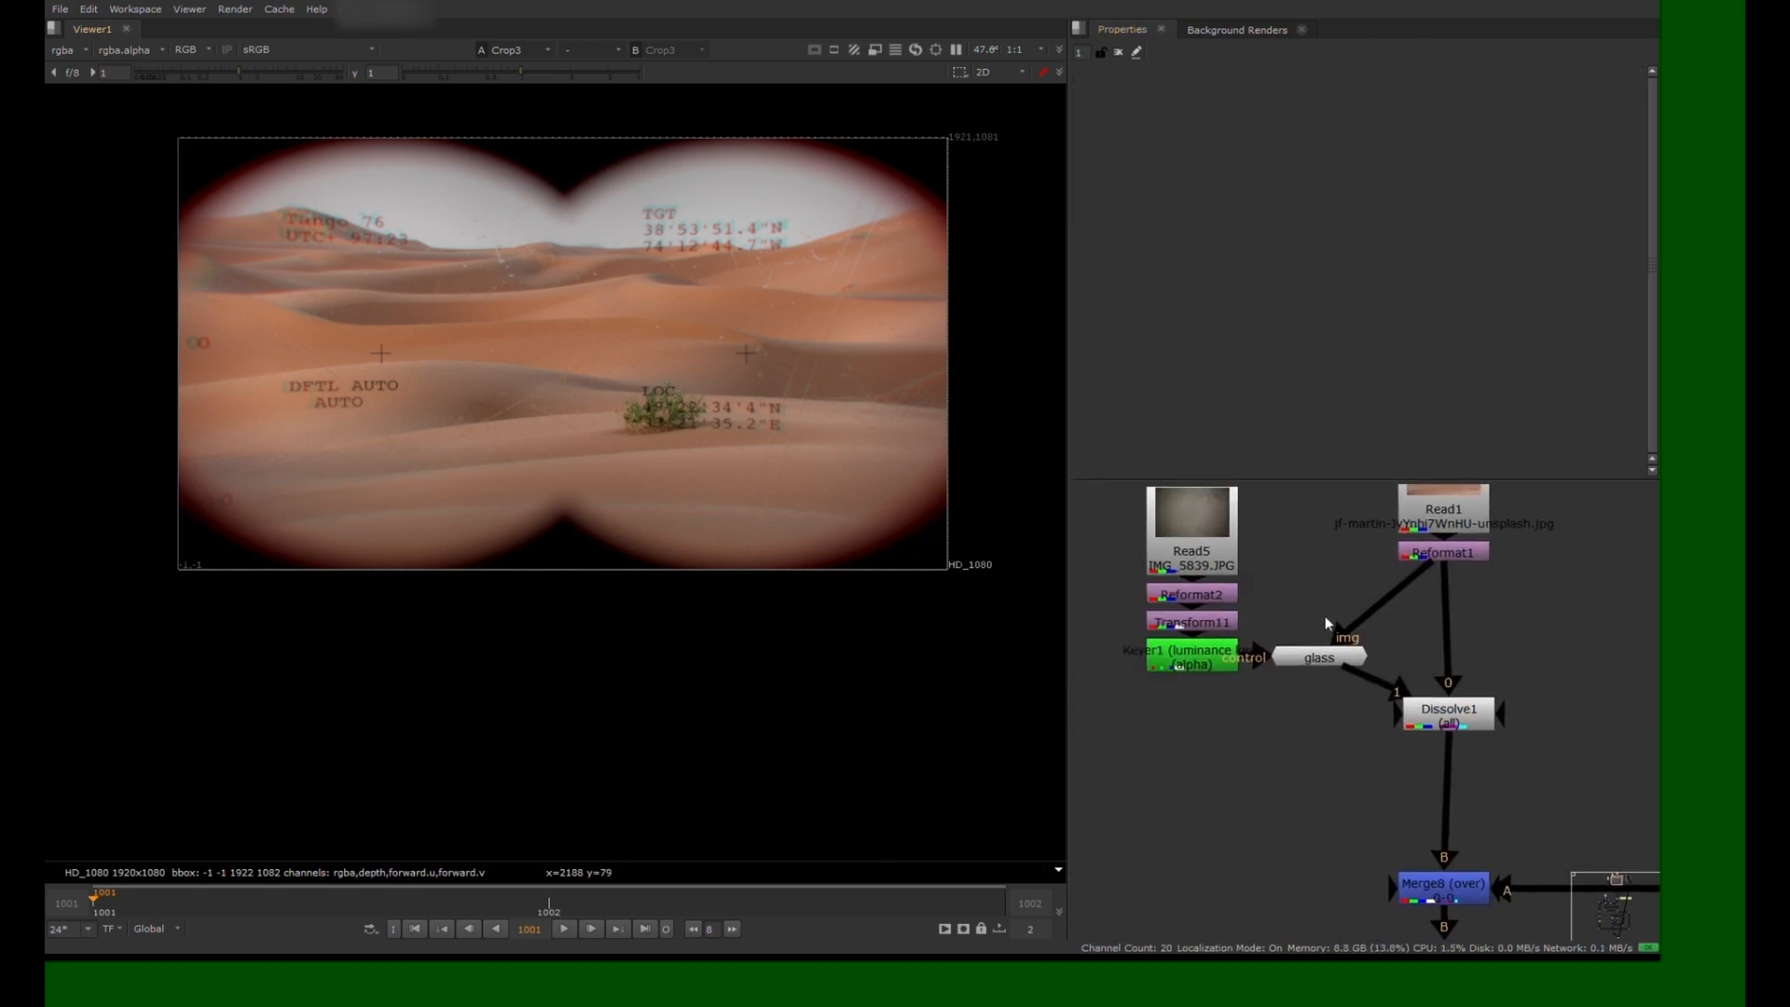
{"action": "left_click", "coordinate": [1189, 664]}
{"action": "key", "text": "1"}
{"action": "key", "text": "a"}
{"action": "key", "text": "a"}
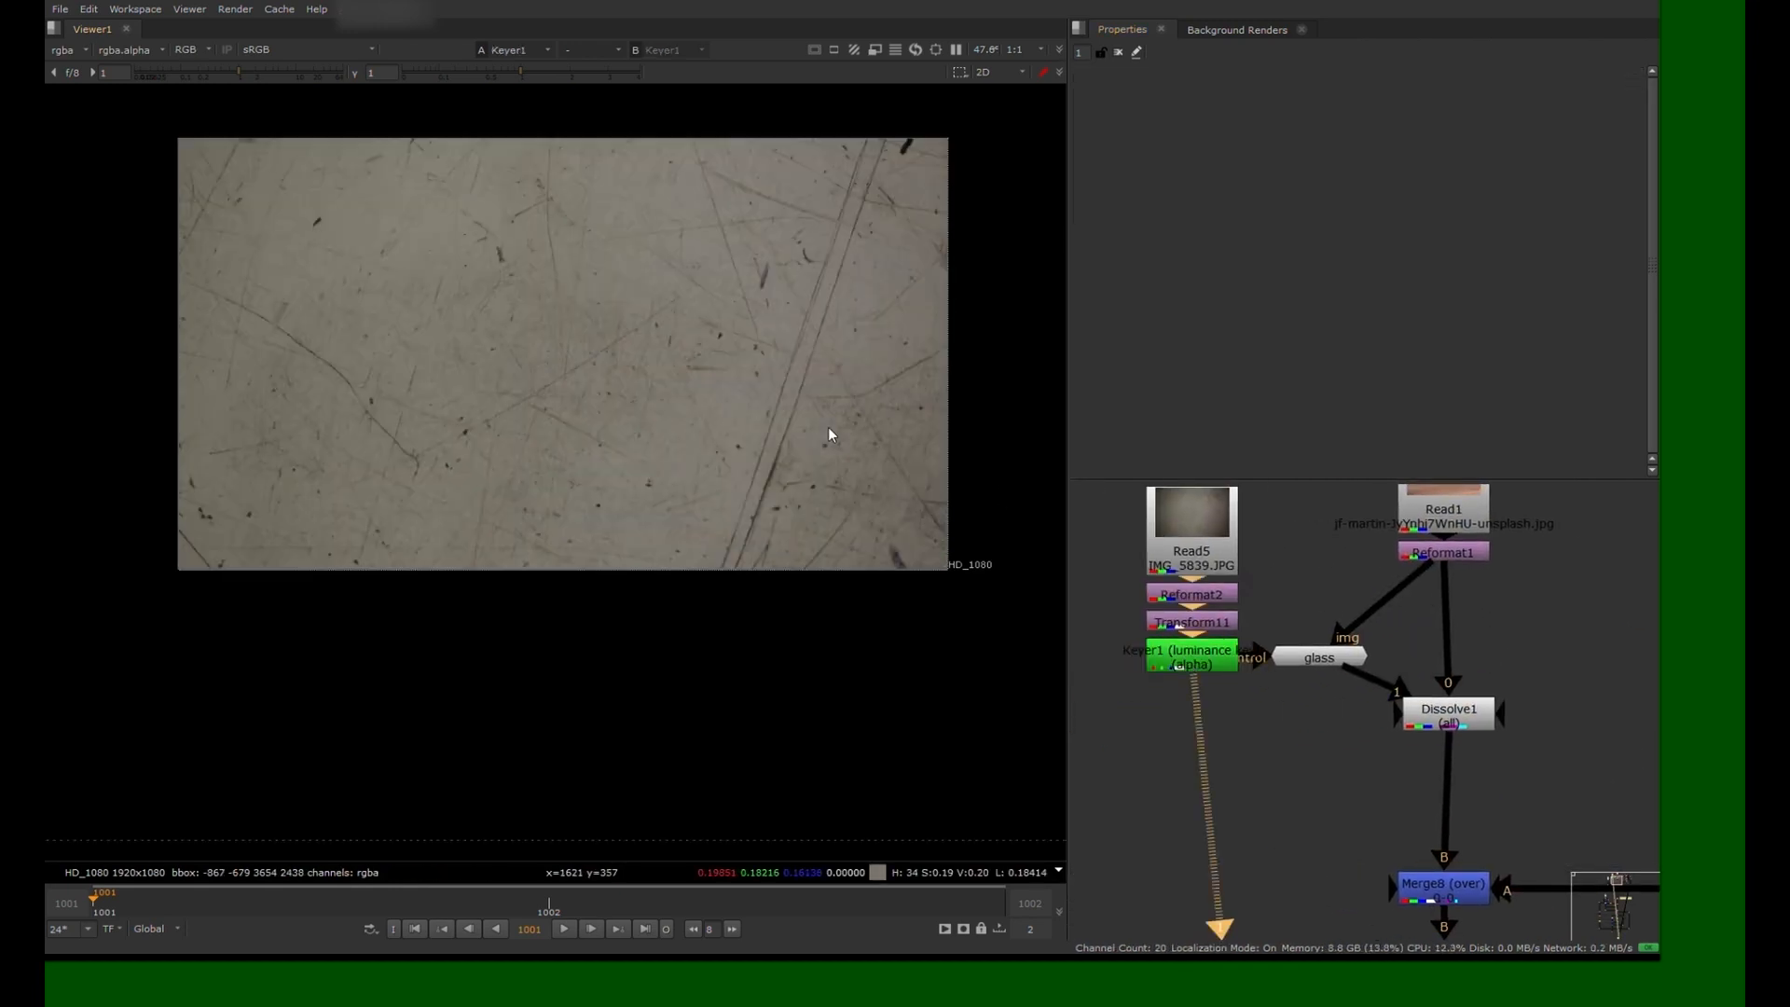
Add a Grade on the desert image masked by the Keyer's alpha and set its gain to about 0.44
{"action": "middle_click_drag", "start_coordinate": [1244, 667], "coordinate": [1164, 626]}
{"action": "key", "text": "g"}
{"action": "key", "text": "1"}
{"action": "left_click", "coordinate": [1343, 203]}
{"action": "left_click_drag", "start_coordinate": [1315, 713], "coordinate": [1190, 688]}
View the final Crop's output to check the graded scratches in the binocular composite
{"action": "middle_click_drag", "start_coordinate": [1399, 811], "coordinate": [1339, 687]}
{"action": "scroll", "coordinate": [1324, 644], "scroll_direction": "down", "scroll_amount": 10}
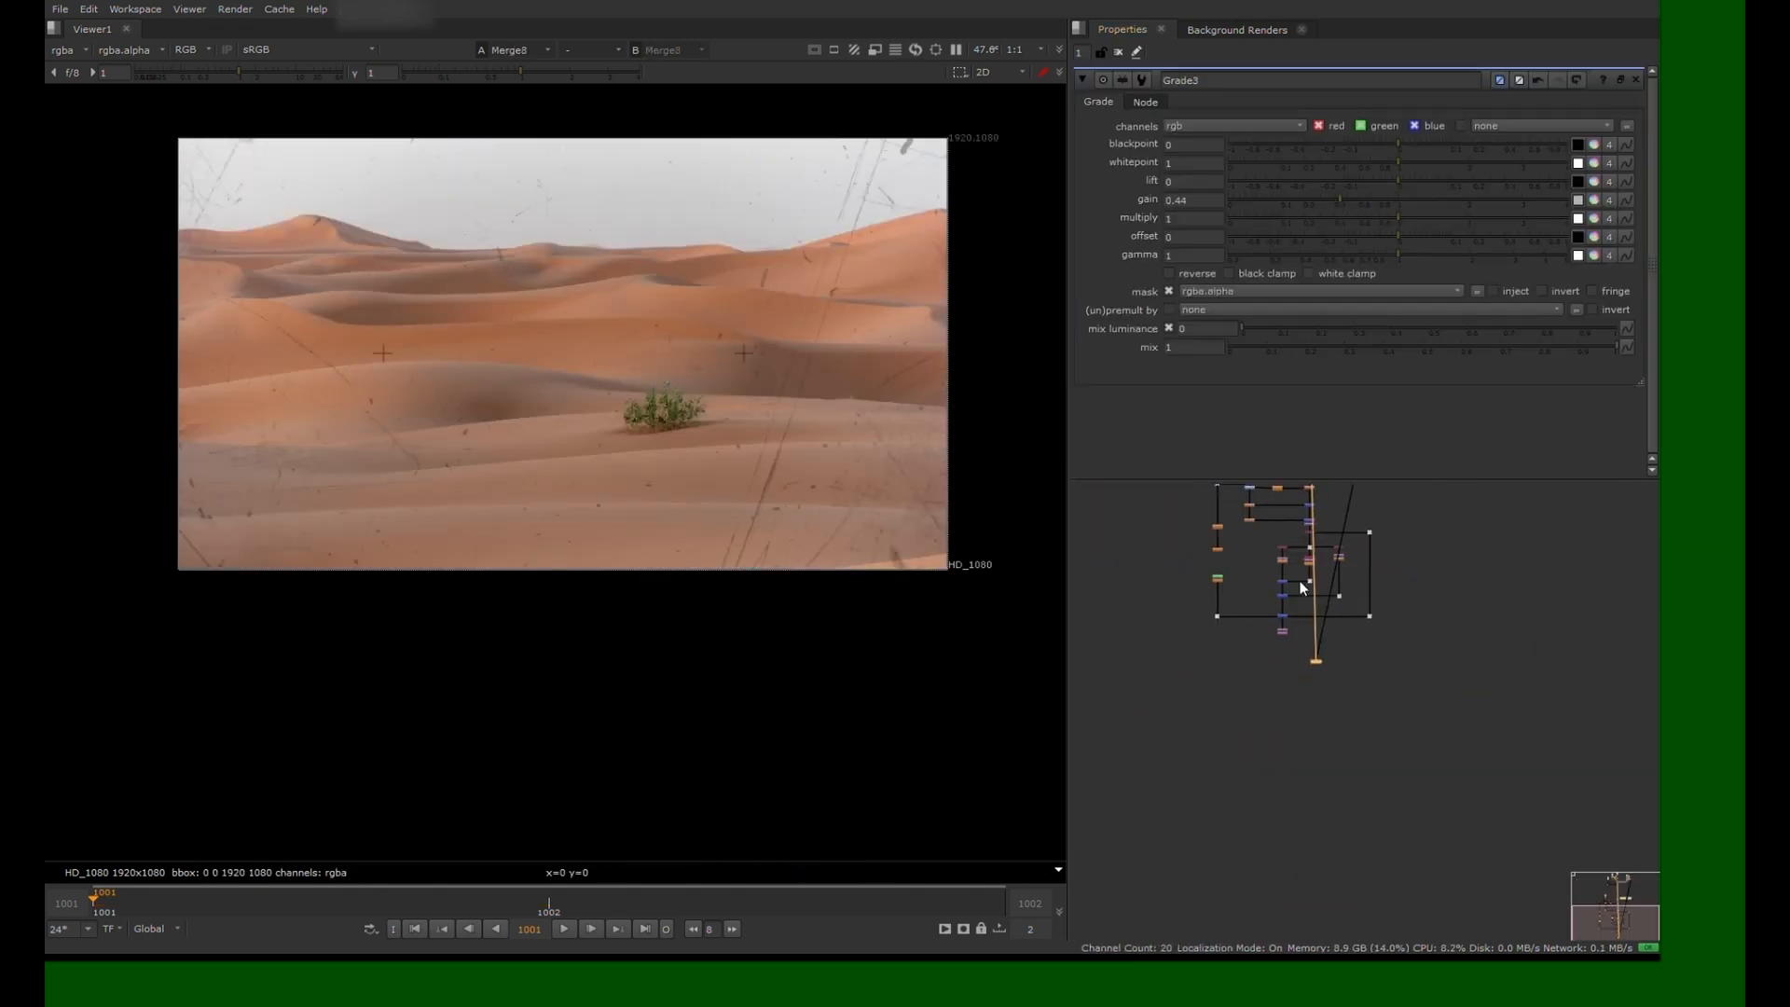
{"action": "scroll", "coordinate": [1299, 583], "scroll_direction": "up", "scroll_amount": 6}
{"action": "left_click", "coordinate": [1277, 591]}
{"action": "key", "text": "1"}
{"action": "middle_click_drag", "start_coordinate": [1220, 513], "coordinate": [1259, 877]}
{"action": "middle_click_drag", "start_coordinate": [1322, 543], "coordinate": [1328, 886]}
{"action": "scroll", "coordinate": [1405, 565], "scroll_direction": "up", "scroll_amount": 5}
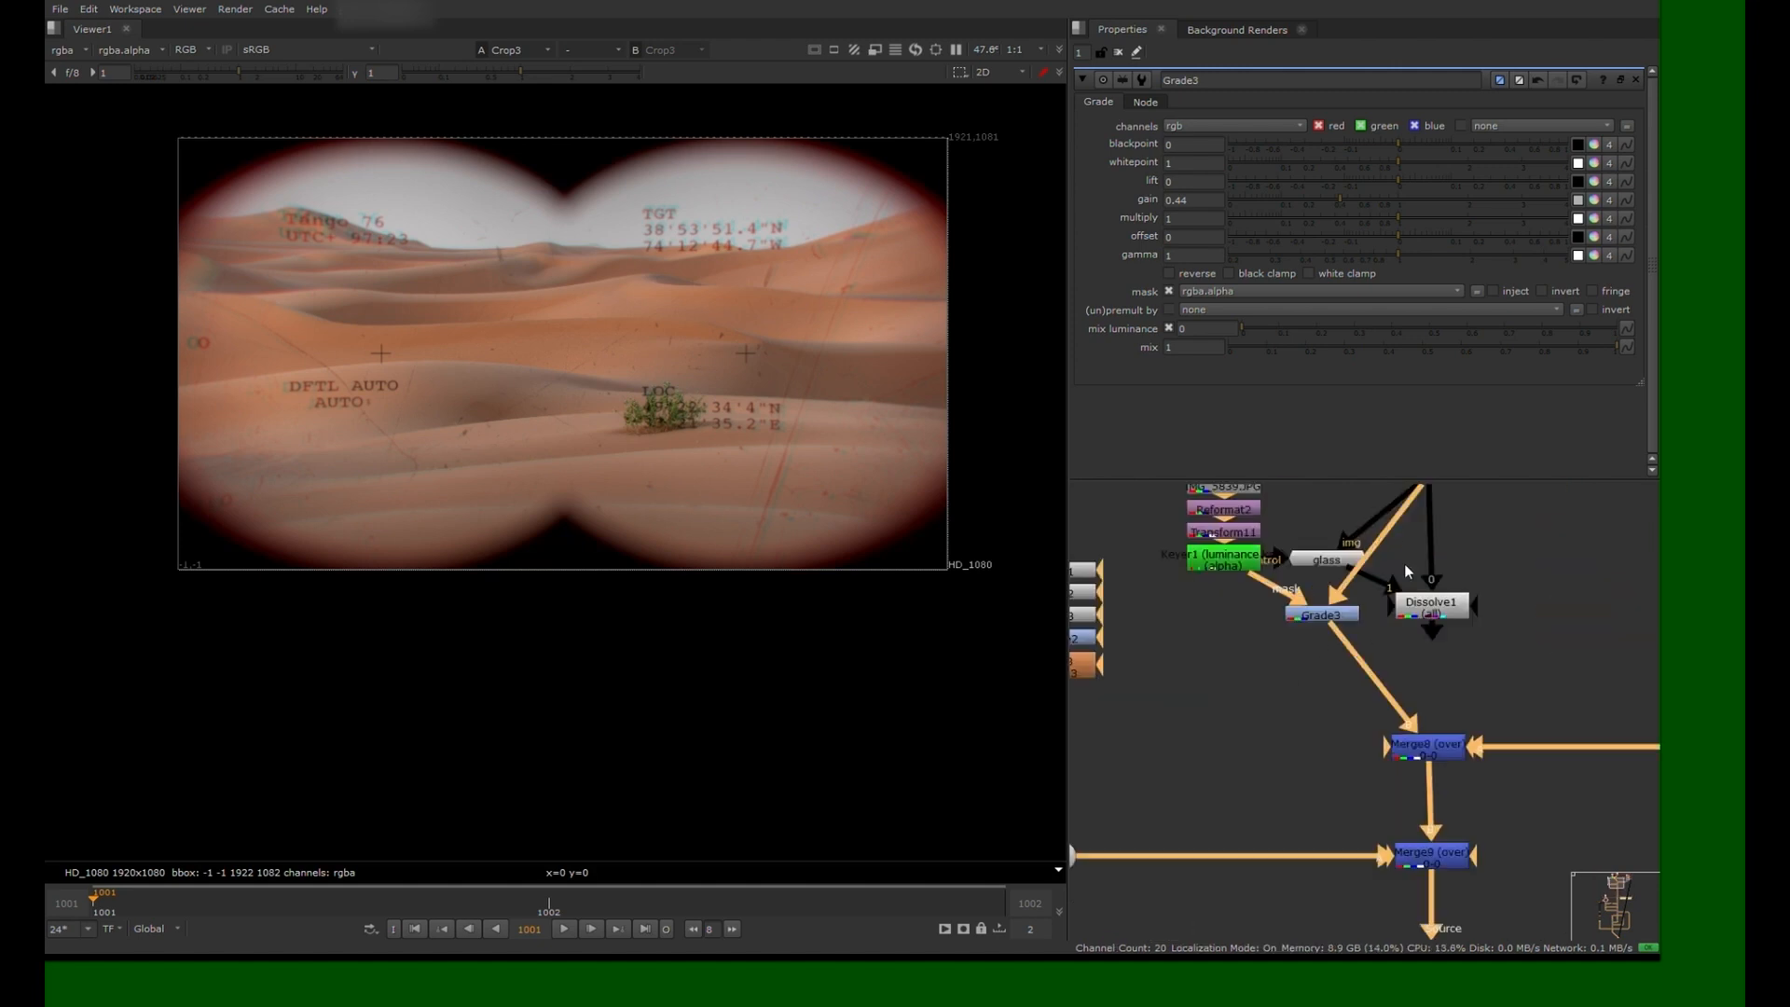
Adjust the masked Grade's gain to 0.74 and place the Grade in line between the Dissolve and the crosshair Merge
{"action": "left_click", "coordinate": [1310, 617]}
{"action": "mouse_move", "coordinate": [1397, 201]}
{"action": "left_mouse_down"}
{"action": "mouse_move", "coordinate": [1460, 199]}
{"action": "mouse_move", "coordinate": [1362, 200]}
{"action": "mouse_move", "coordinate": [1407, 197]}
{"action": "left_mouse_up"}
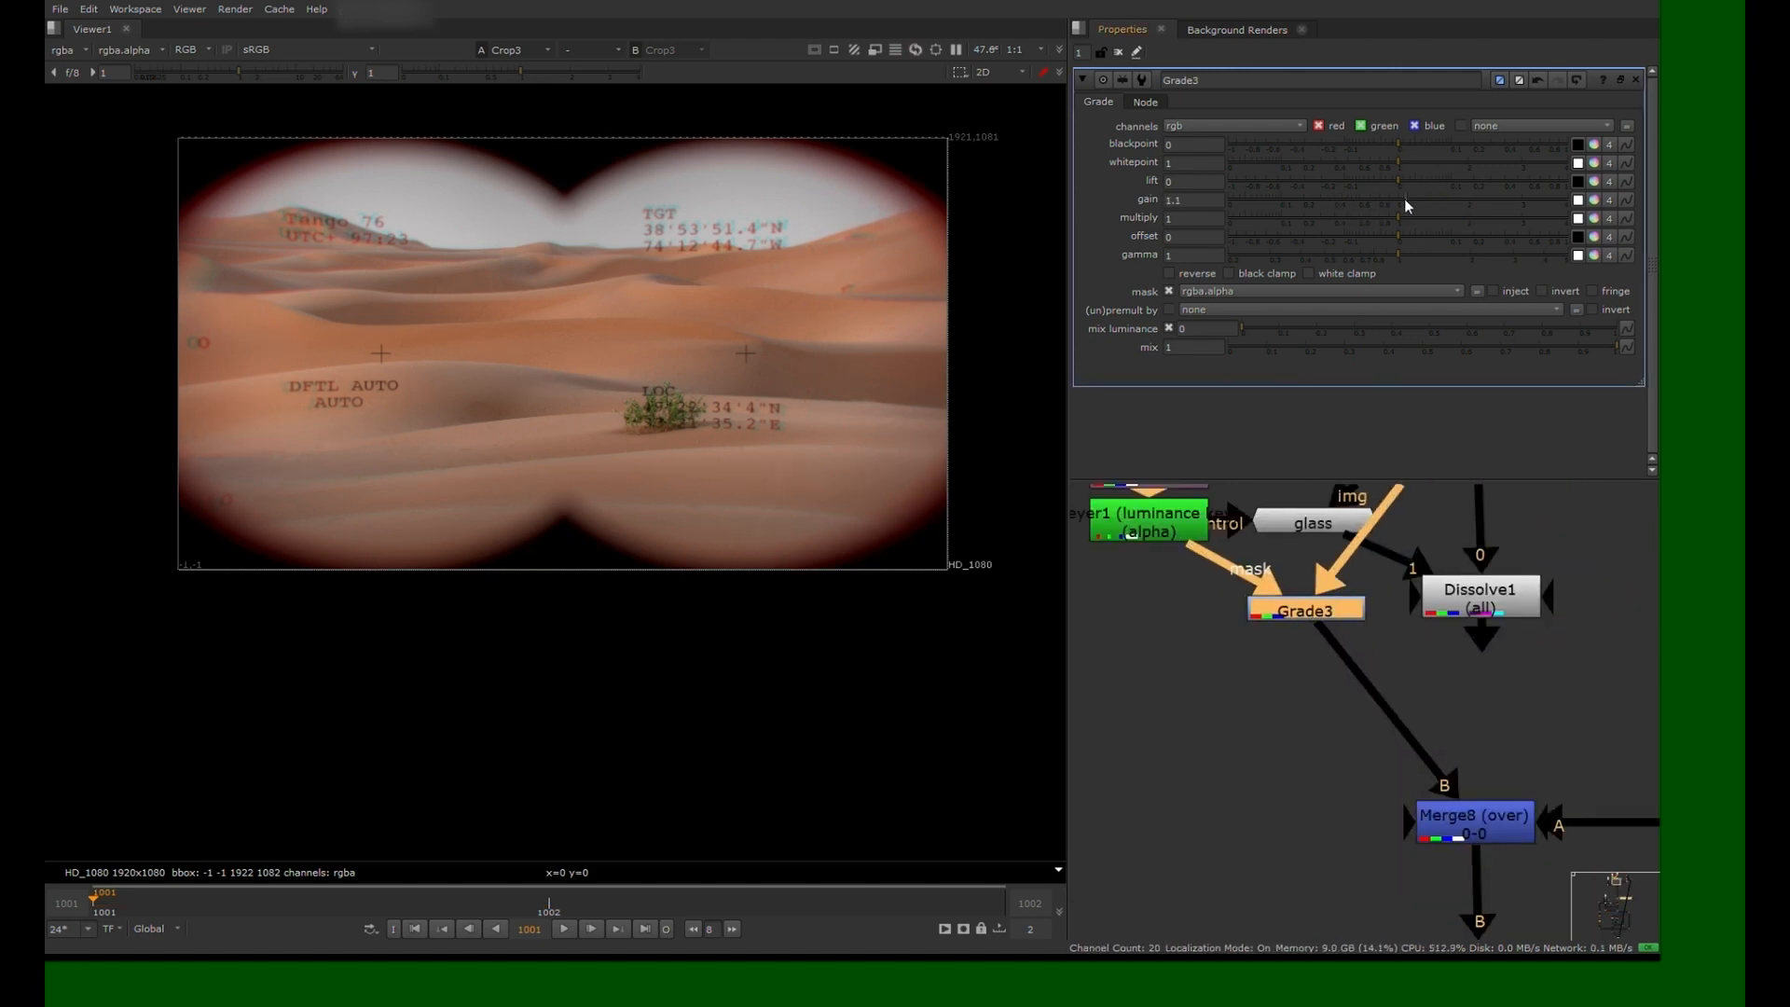
{"action": "scroll", "coordinate": [1287, 601], "scroll_direction": "down", "scroll_amount": 2}
{"action": "left_click_drag", "start_coordinate": [1384, 628], "coordinate": [1386, 630]}
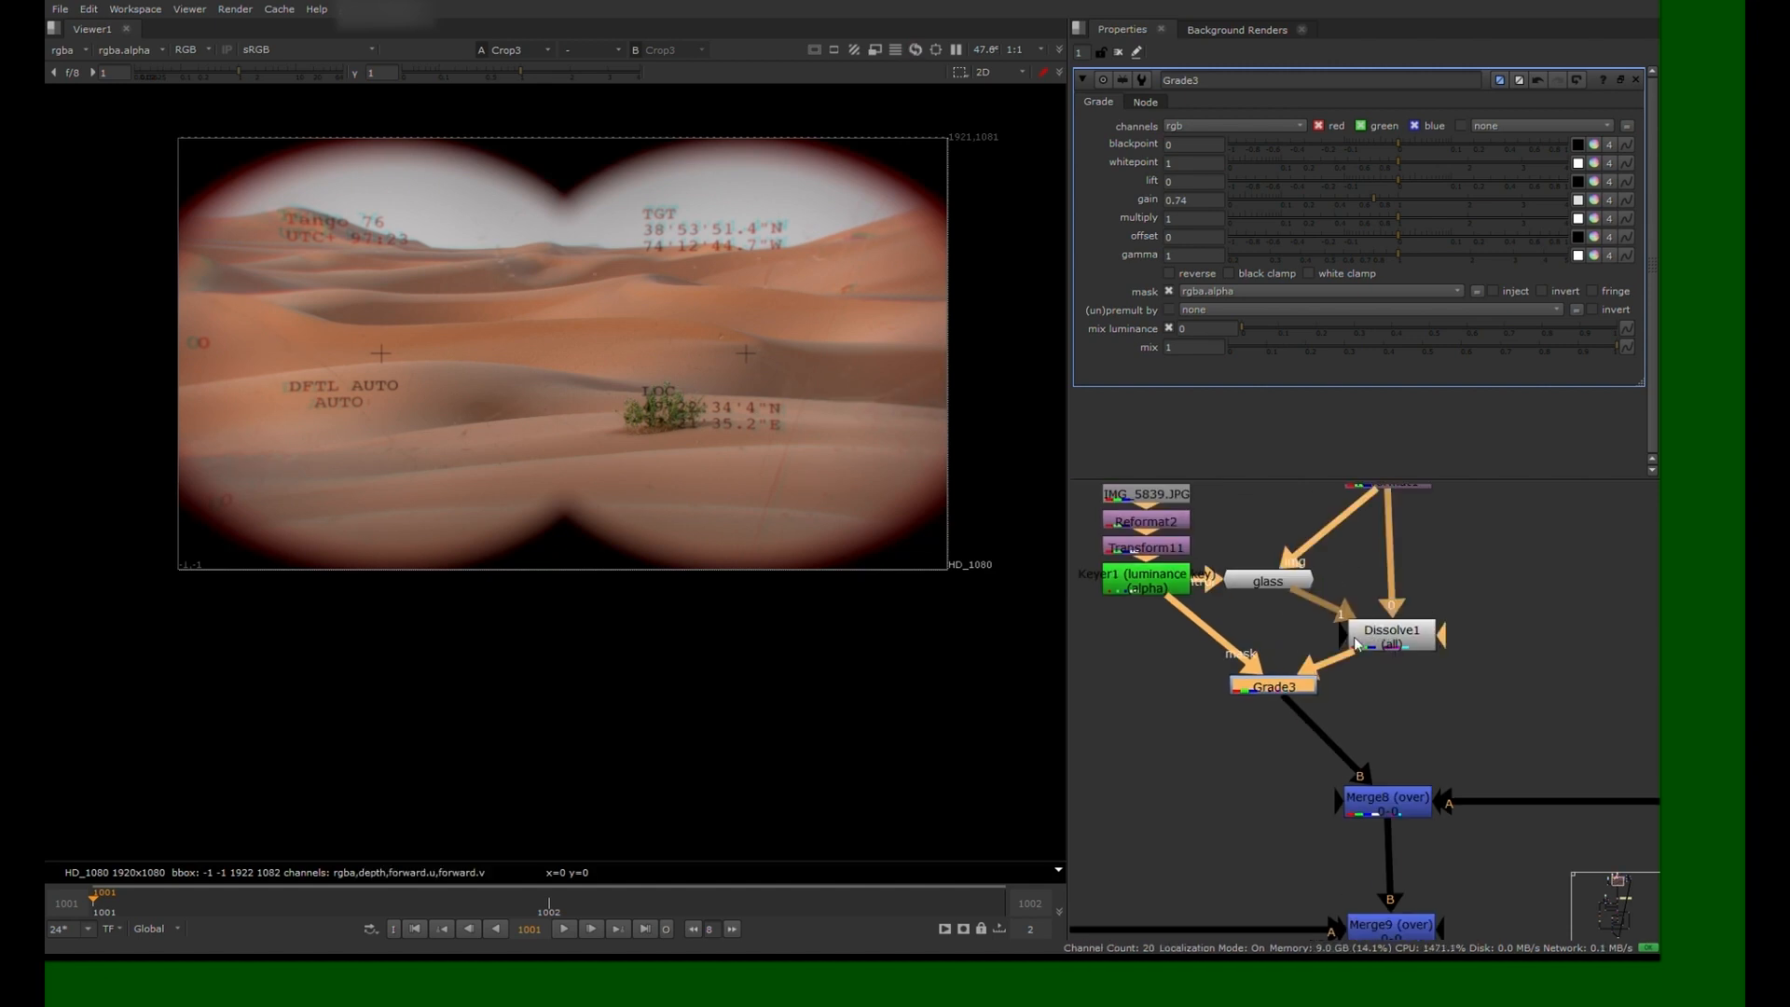
{"action": "left_click_drag", "start_coordinate": [1274, 686], "coordinate": [1378, 704]}
{"action": "scroll", "coordinate": [585, 437], "scroll_direction": "up", "scroll_amount": 2}
{"action": "scroll", "coordinate": [1246, 575], "scroll_direction": "down", "scroll_amount": 4}
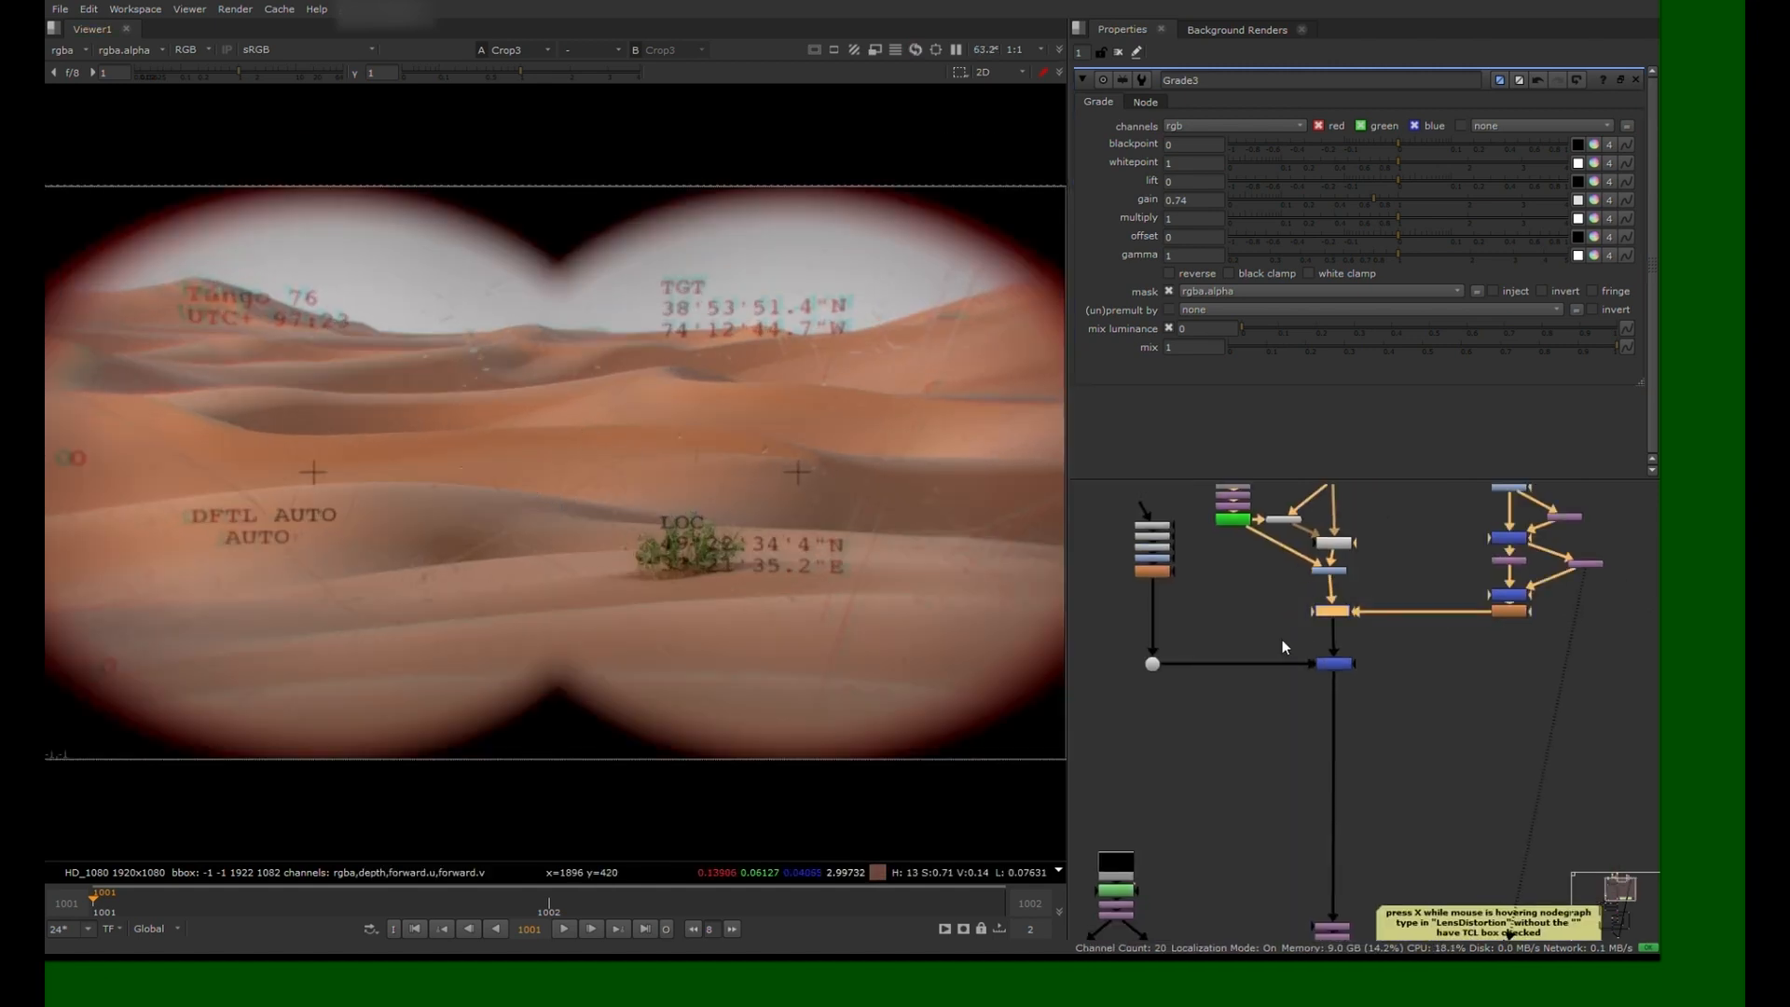